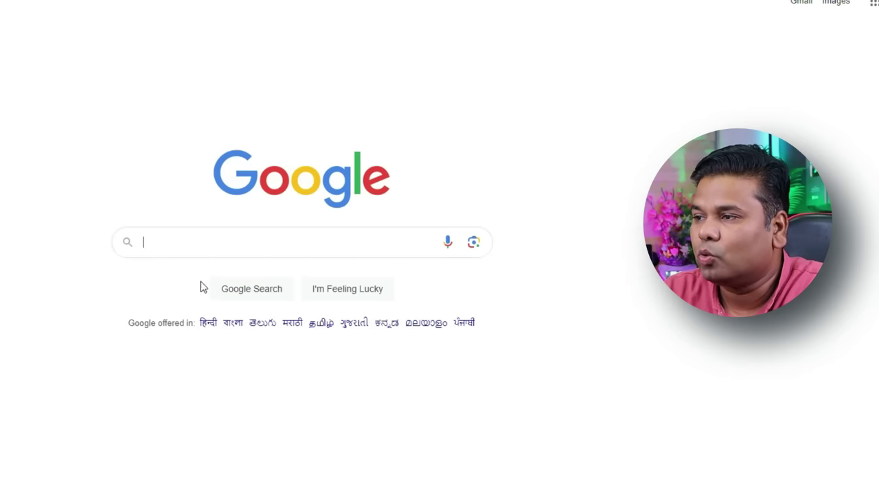
- Search Google for 'adobe firefly' and open Adobe's official Firefly page
type("adobe firefly")
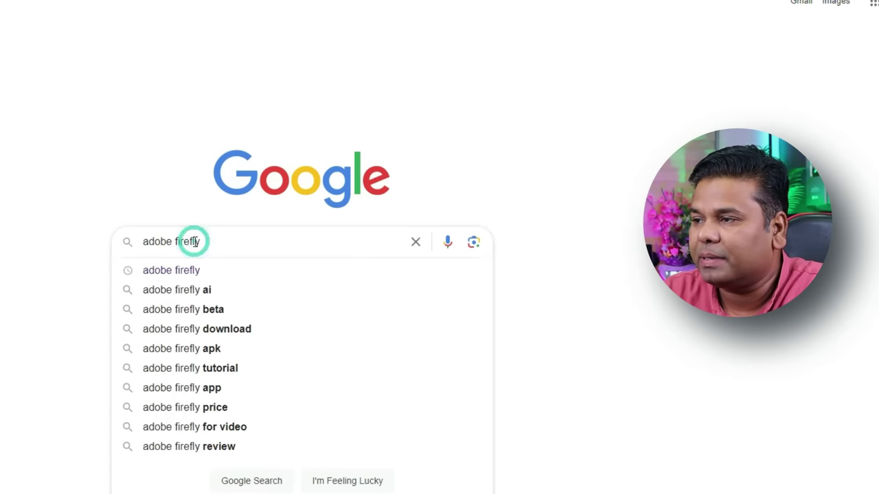
key("Return")
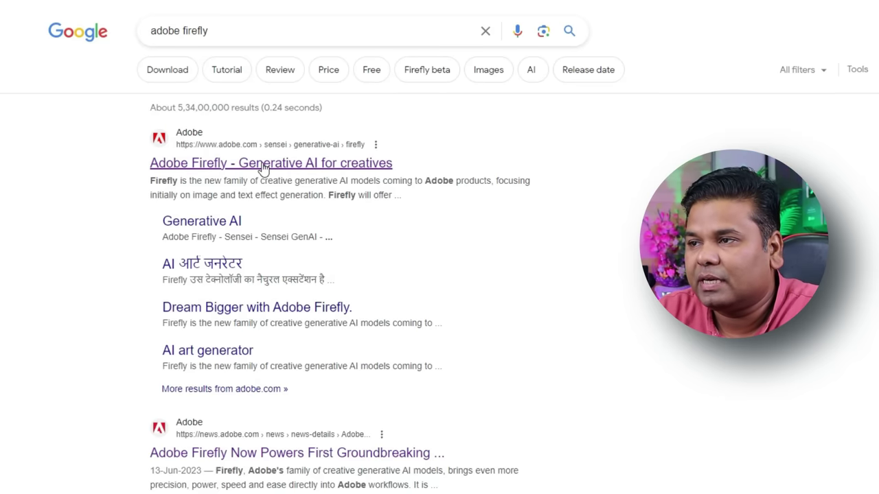
left_click(263, 167)
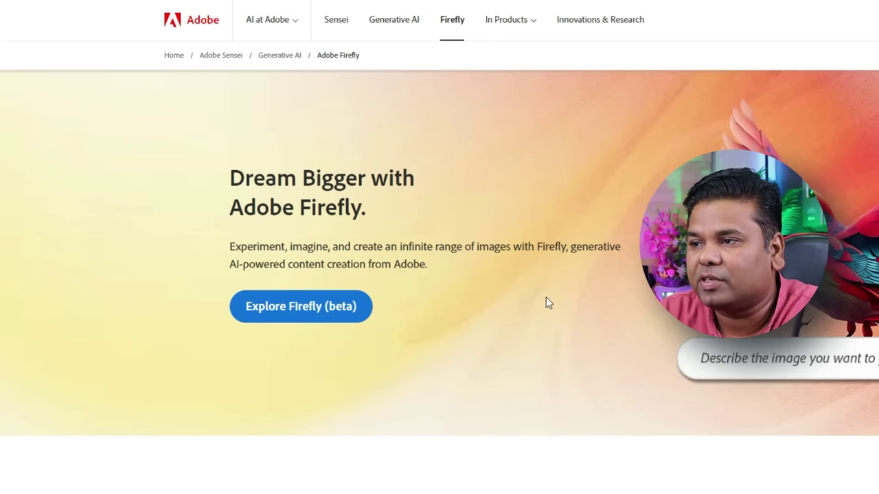
- Enter the Firefly beta and browse its 'Try these out' cards, including Text to image and Generative fill
left_click(294, 321)
left_click(295, 321)
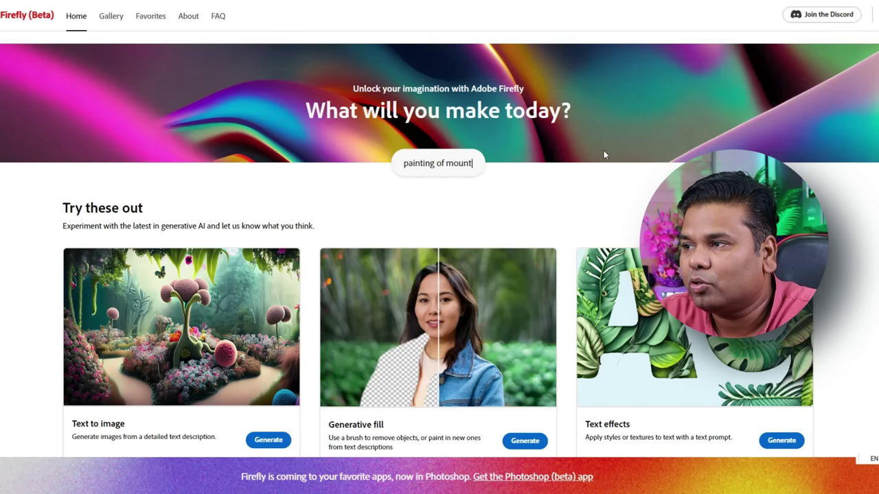
scroll(603, 154, "down", 3)
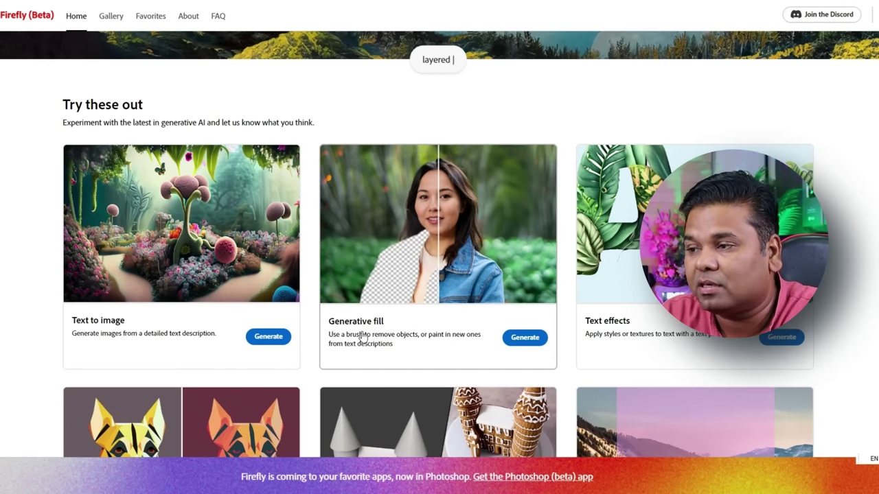
scroll(360, 332, "down", 3)
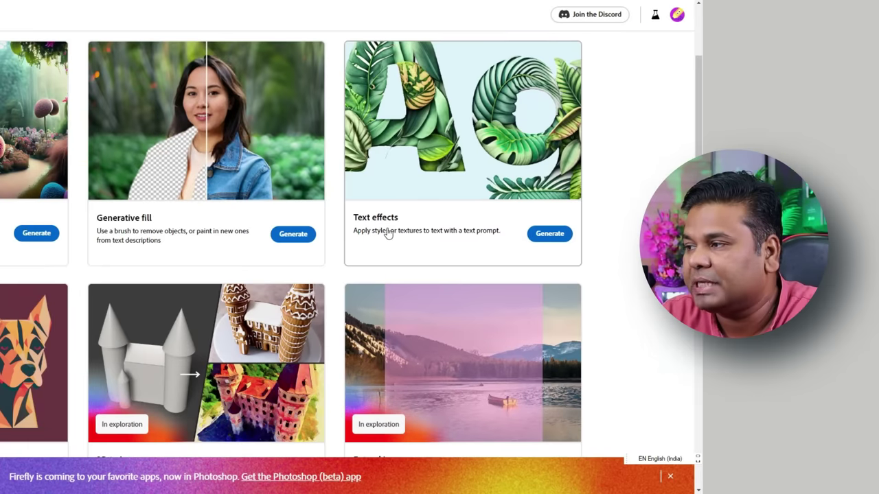
scroll(388, 234, "down", 2)
scroll(388, 233, "down", 2)
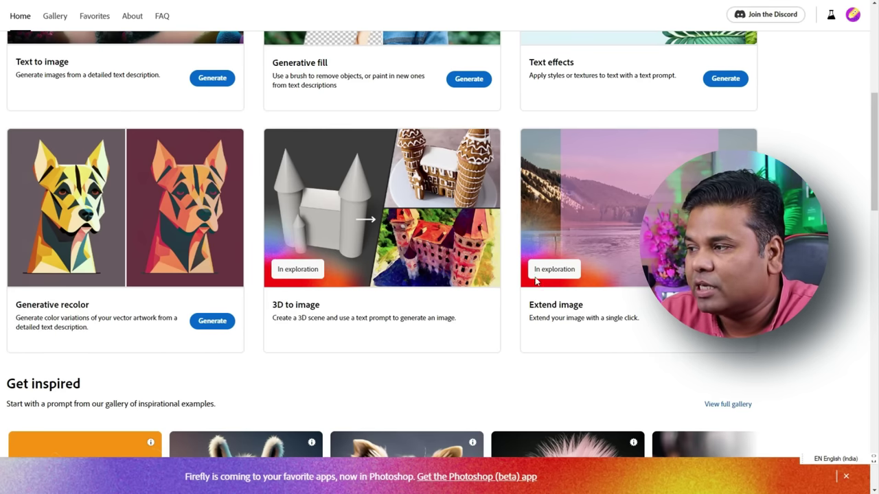
scroll(631, 265, "down", 3)
scroll(618, 240, "down", 5)
scroll(590, 244, "down", 2)
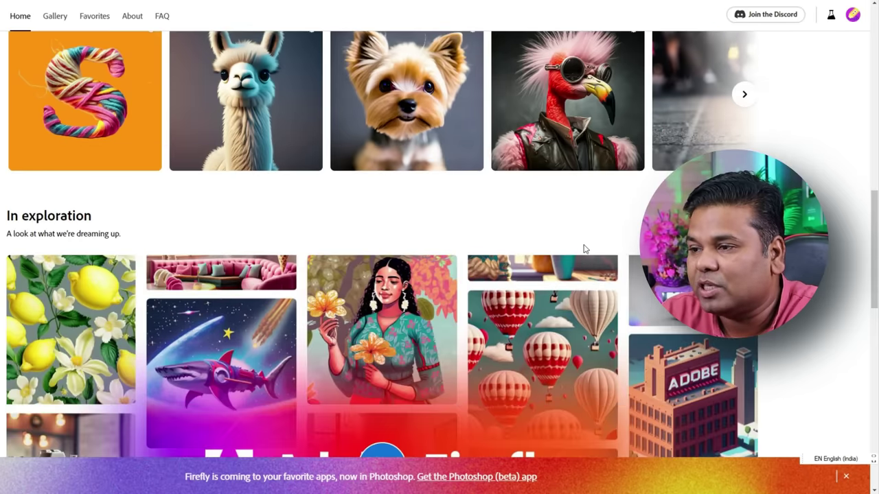
scroll(584, 246, "down", 5)
scroll(582, 247, "up", 15)
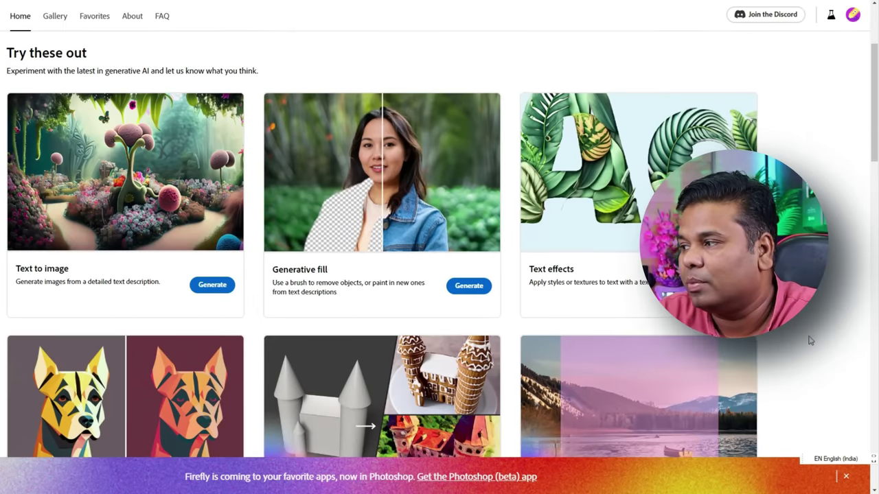
scroll(808, 330, "down", 1)
scroll(425, 238, "down", 2)
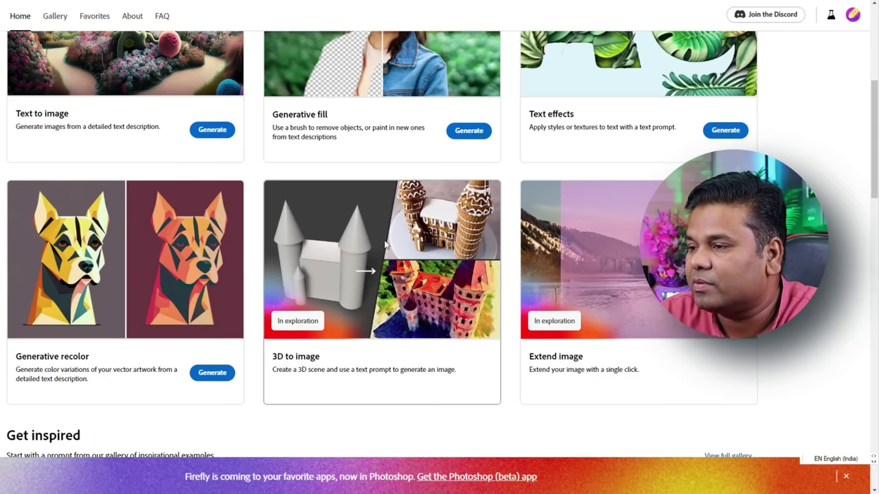
scroll(644, 304, "up", 1)
scroll(644, 306, "up", 3)
scroll(643, 312, "up", 1)
scroll(584, 323, "down", 2)
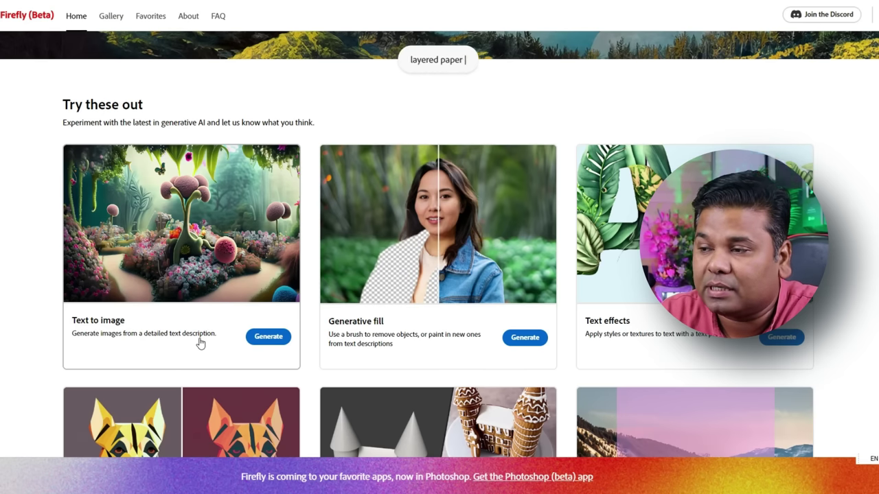
- Open Firefly's Text to image generator, then bring up Google Translate via the address bar
left_click(269, 336)
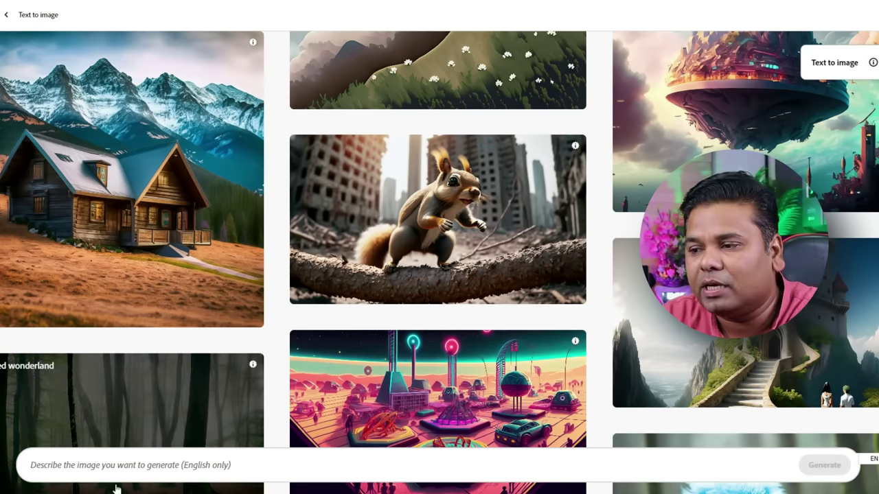
mouse_move(131, 179)
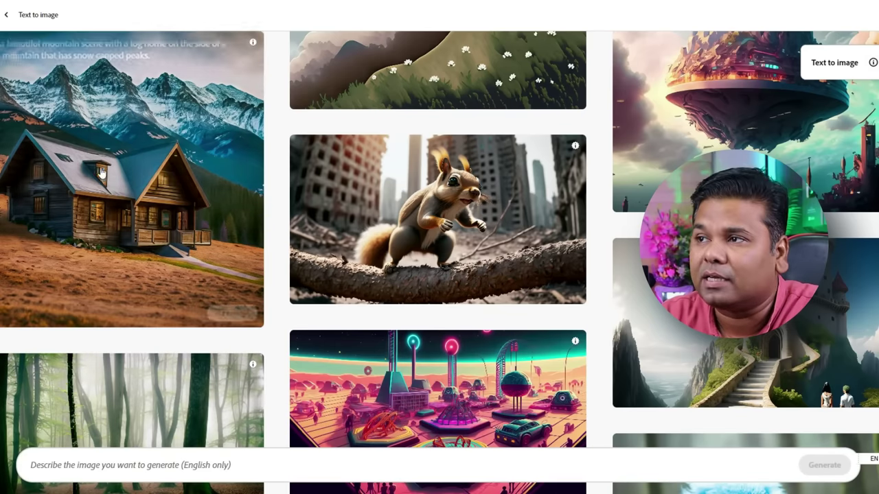
type("tr")
key("Return")
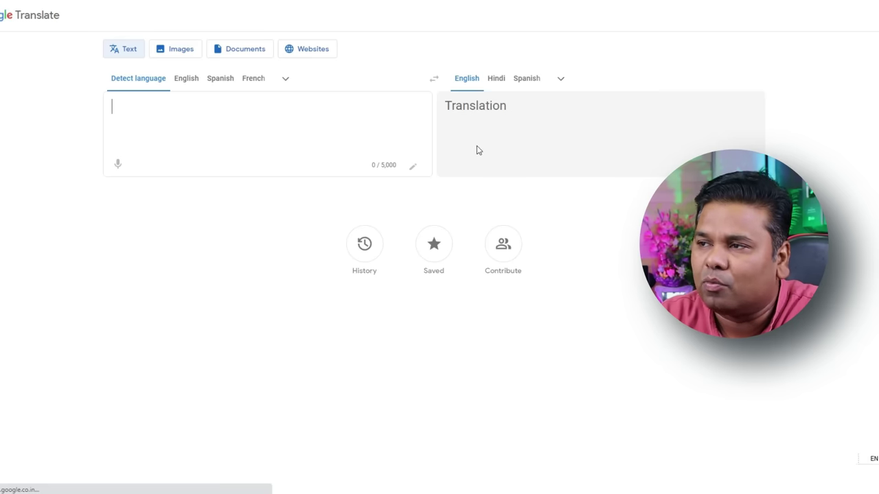
- Dictate the scene in Hindi and select the English translation about white peacocks dancing
left_click(117, 163)
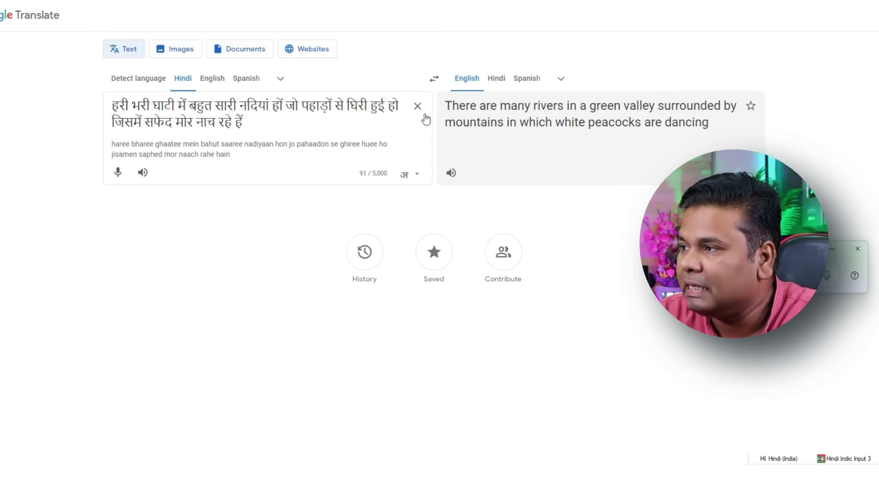
left_click_drag(728, 129, 443, 109)
key("ctrl+c")
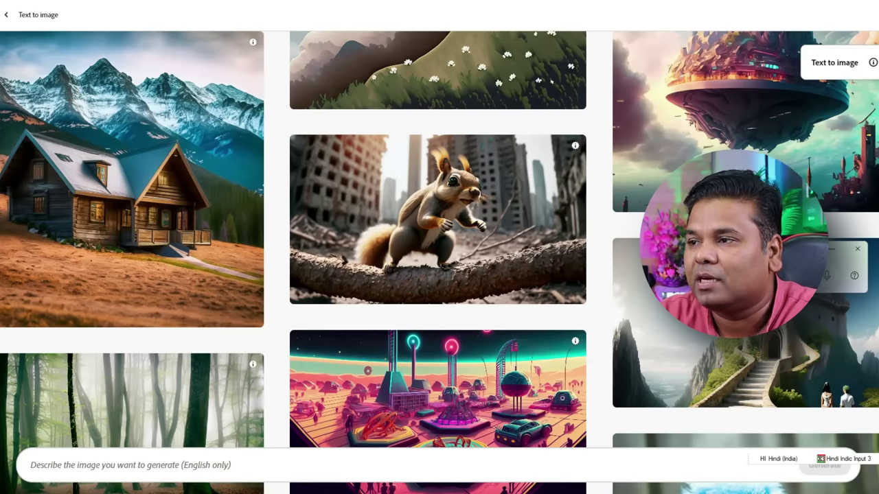
- Paste the white-peacock mountain valley prompt into Firefly and generate four images
left_click(154, 465)
key("ctrl+v")
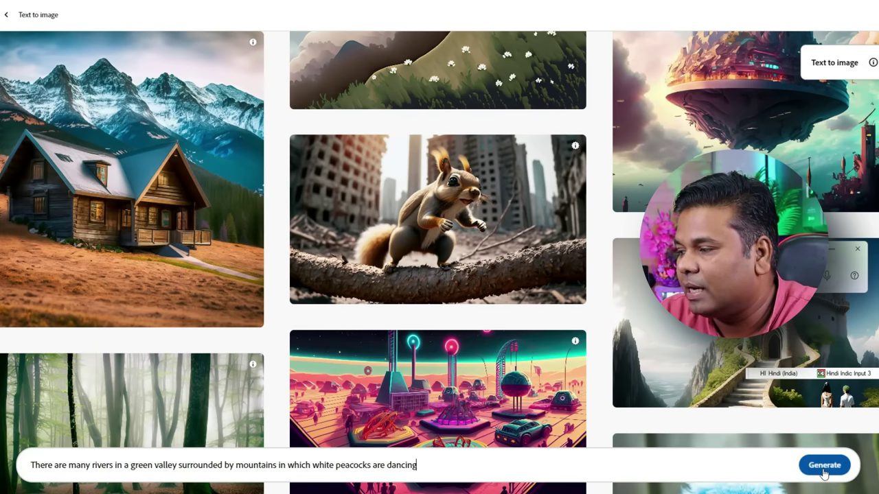
left_click(824, 467)
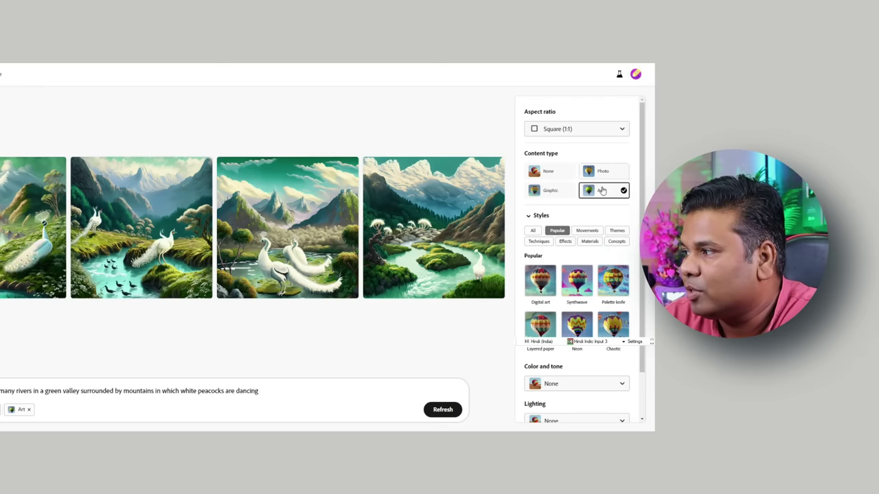
scroll(590, 275, "down", 2)
scroll(587, 289, "up", 1)
scroll(586, 288, "up", 1)
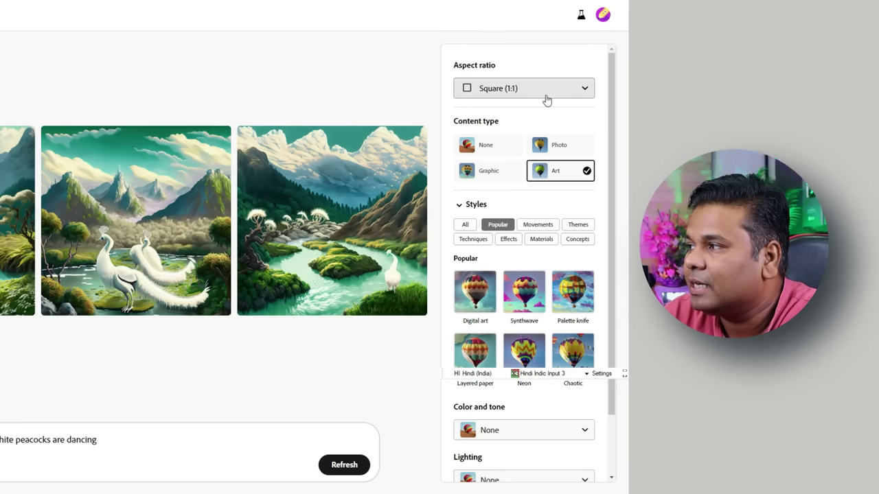
- Regenerate in Widescreen (16:9) and view the first three images full size
left_click(546, 96)
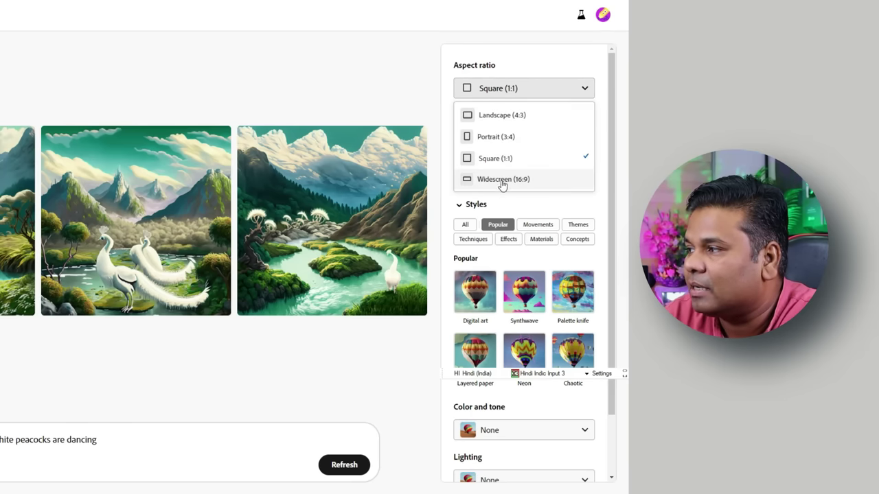
left_click(499, 183)
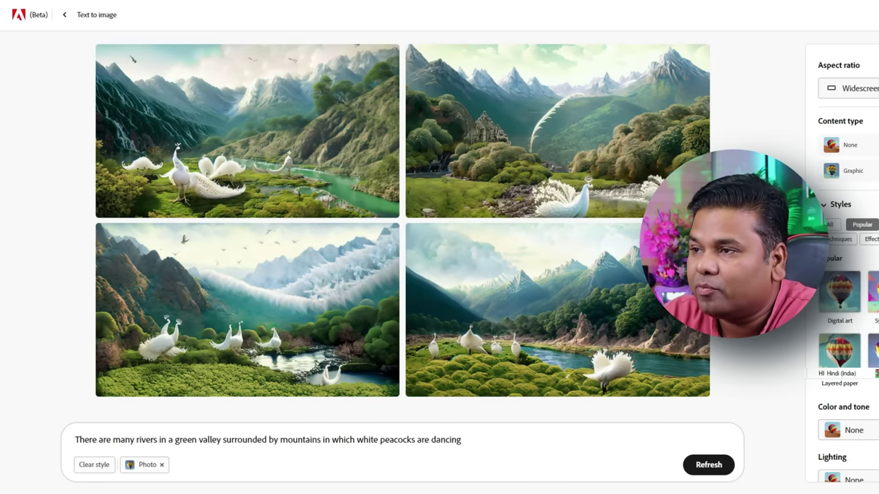
left_click(209, 137)
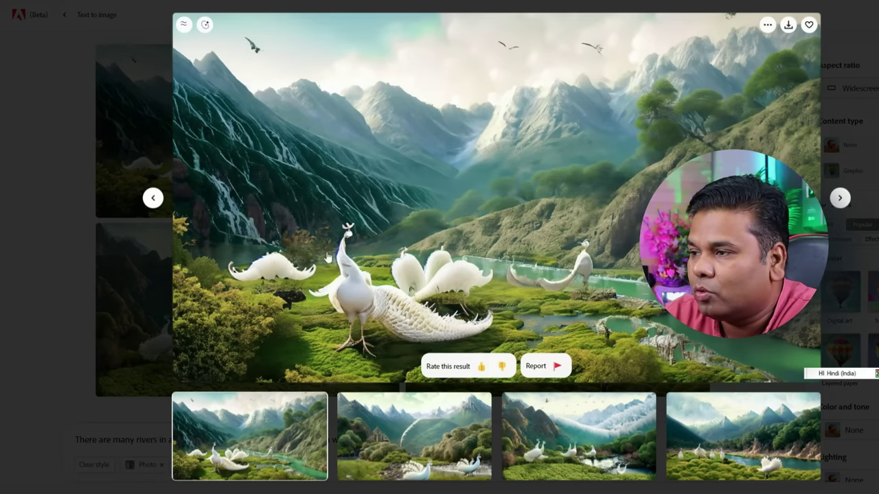
left_click(841, 202)
left_click(841, 201)
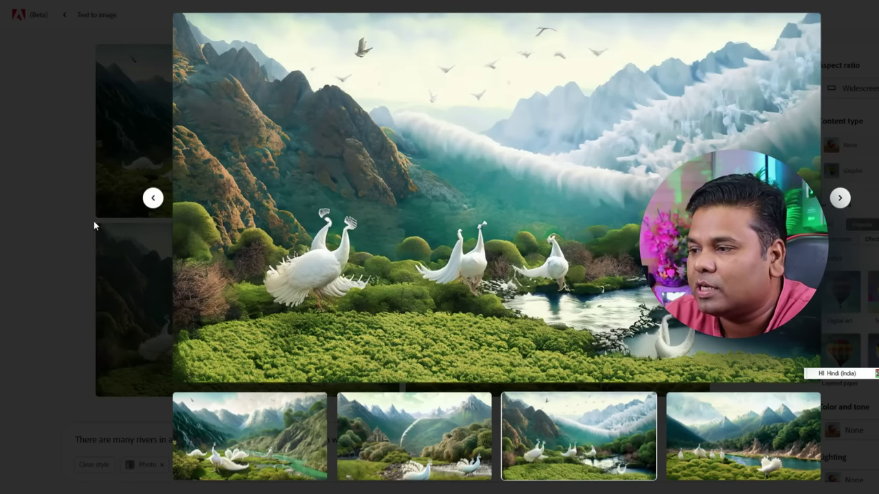
left_click(47, 201)
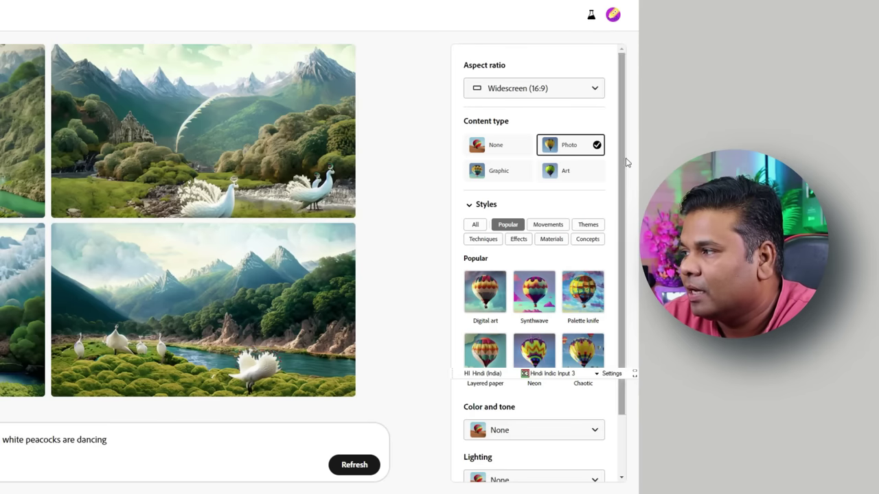
- Regenerate the peacock images in Layered paper style and step through them enlarged
scroll(624, 154, "down", 1)
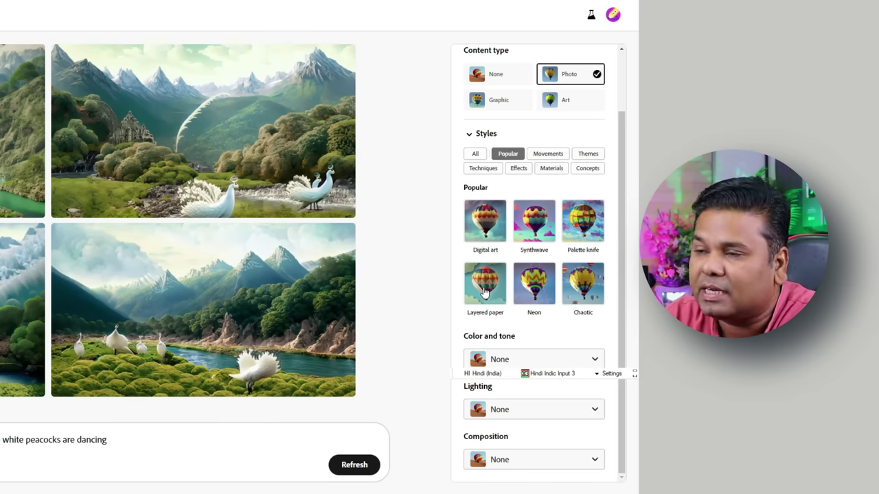
left_click(485, 292)
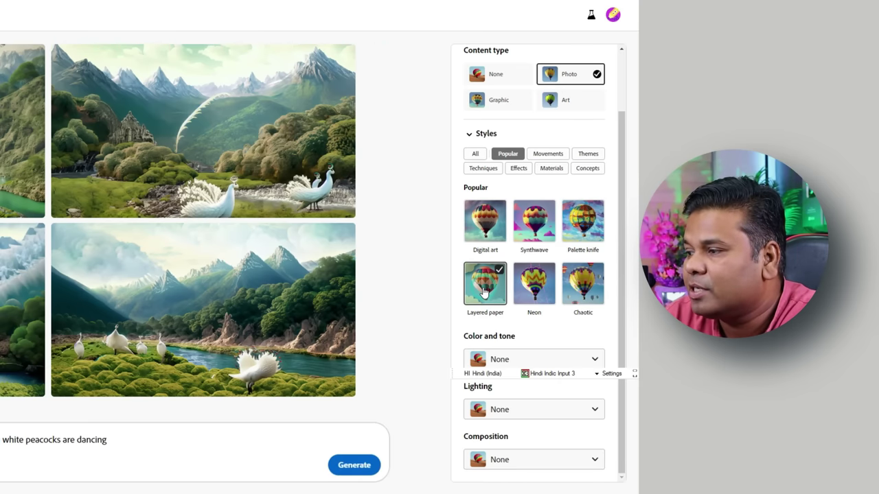
left_click(363, 463)
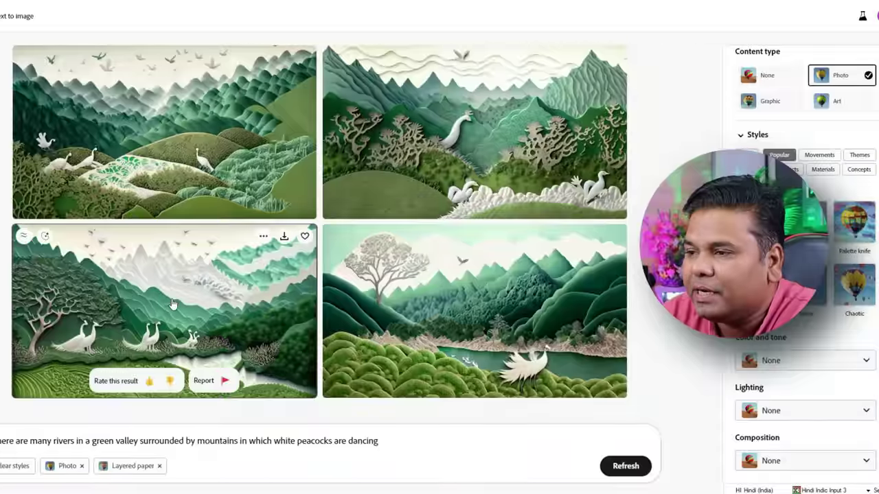
left_click(298, 247)
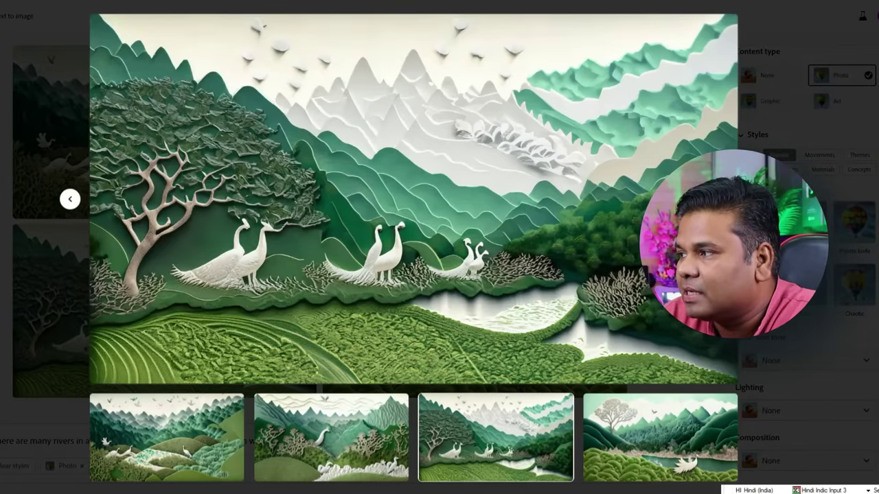
key("Right")
key("Right")
left_click(17, 134)
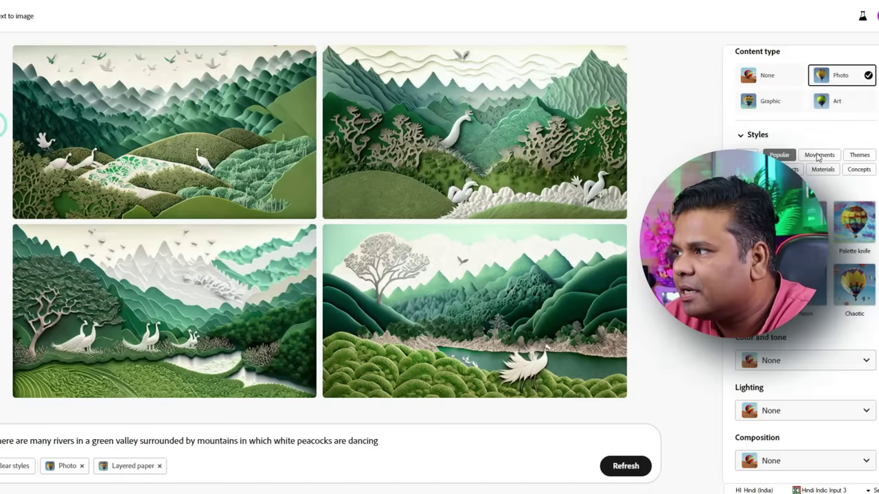
scroll(740, 142, "up", 2)
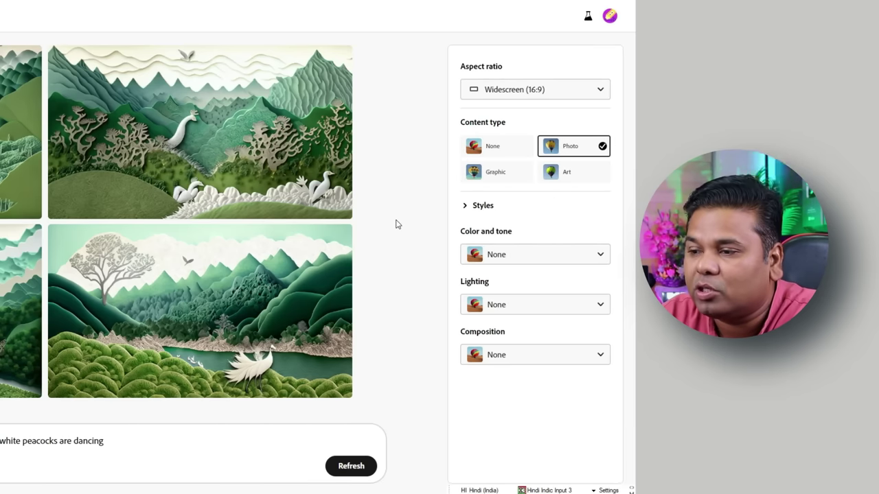
- Review the colour, lighting and composition options, setting composition to Narrow depth of field
left_click(526, 252)
left_click(433, 229)
left_click(510, 304)
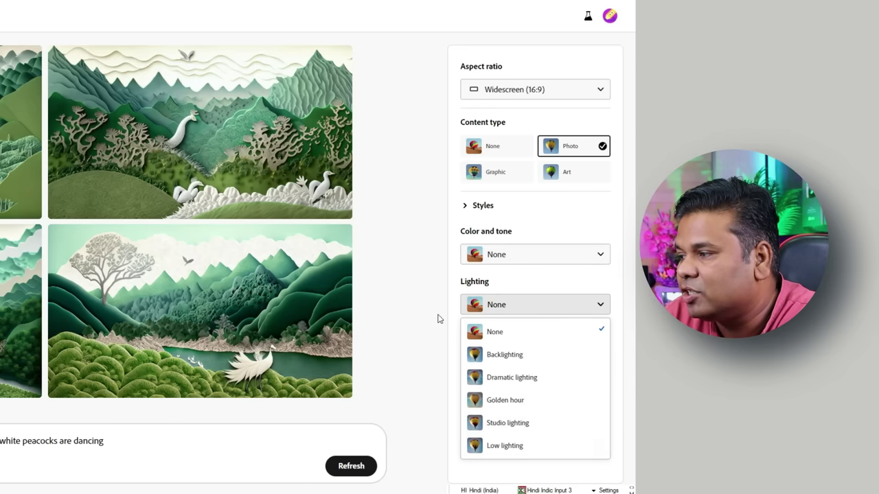
left_click(440, 353)
left_click(502, 356)
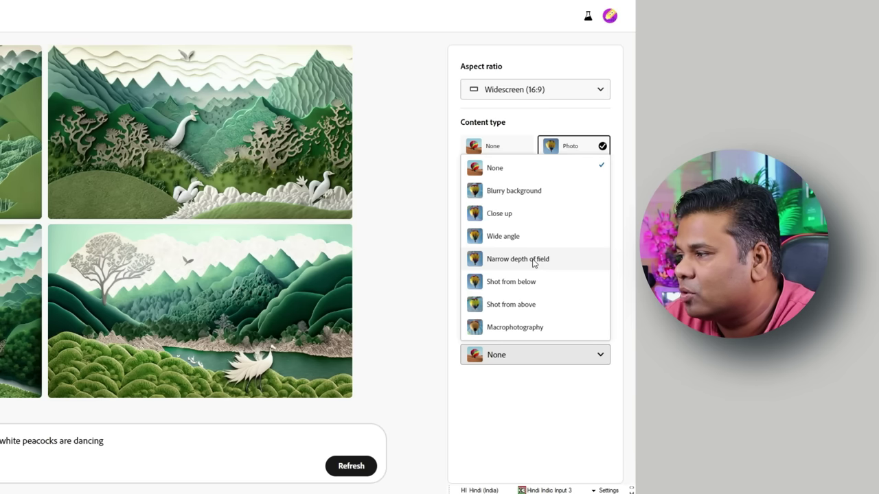
left_click(534, 263)
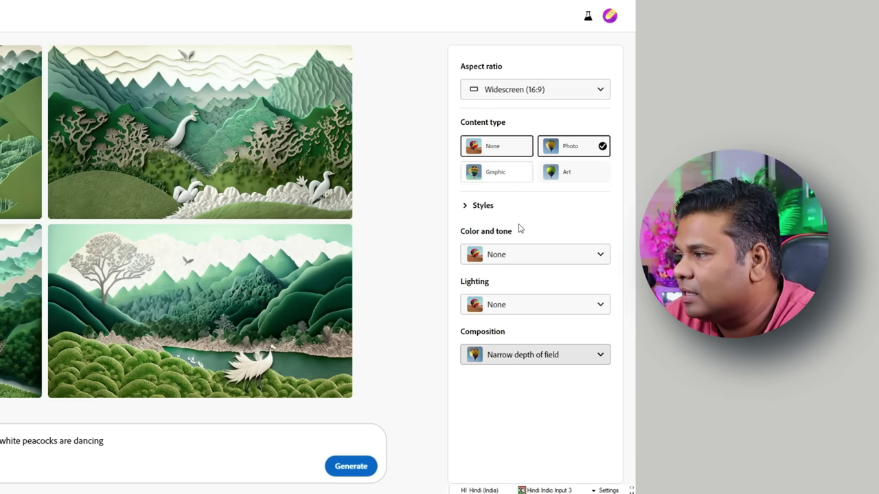
- Clear the Layered paper and Digital art styles and switch content type to Graphic
left_click(465, 204)
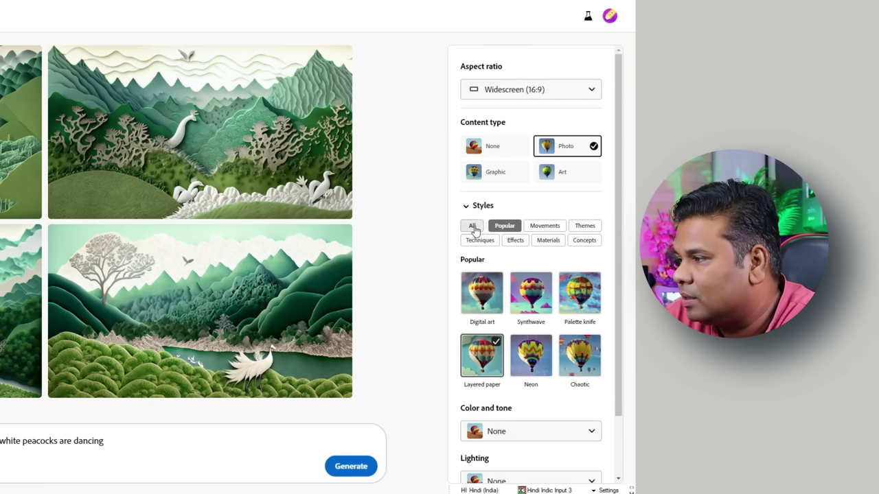
left_click(480, 292)
left_click(491, 364)
left_click(484, 298)
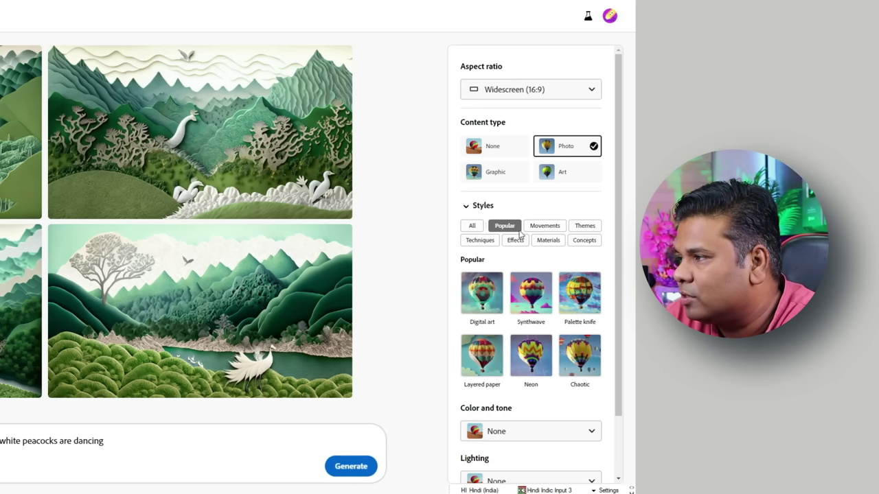
left_click(488, 179)
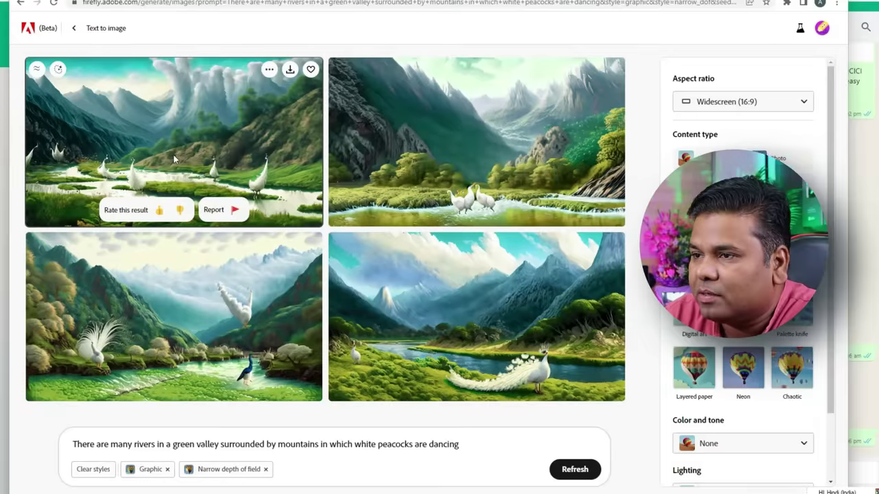
- Step through the four Graphic-style peacock images enlarged, then close the preview
left_click(173, 155)
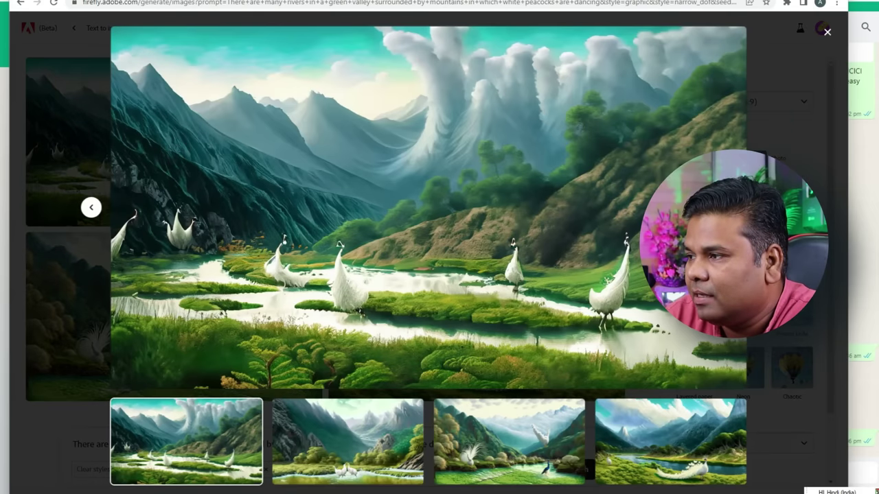
key("Right")
key("Right")
key("Right")
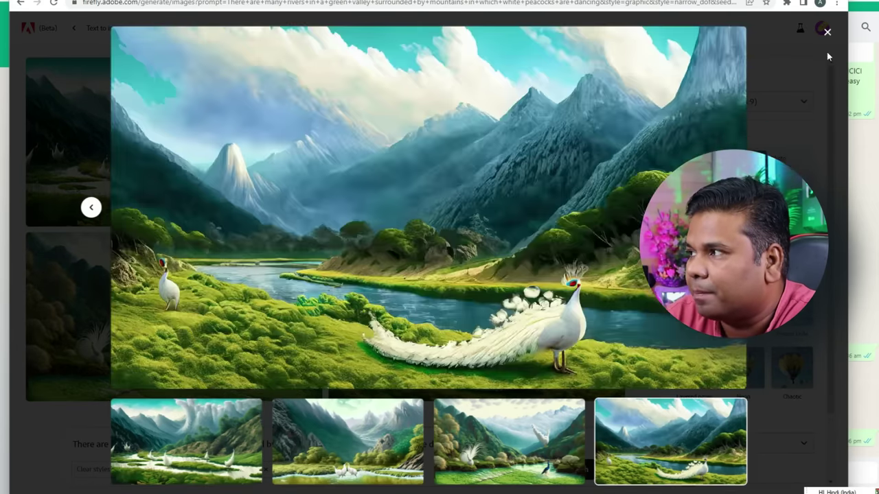
left_click(827, 31)
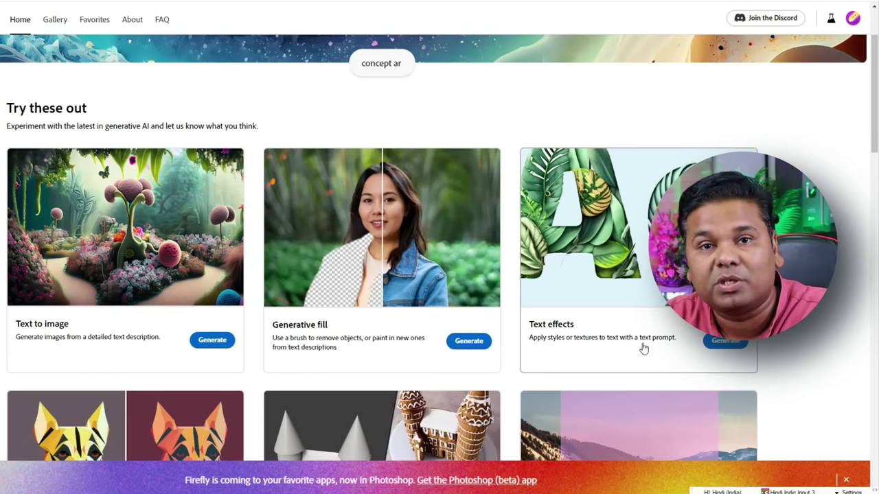
- Open Text effects and enter the text 'PC SKILL'
left_click(726, 342)
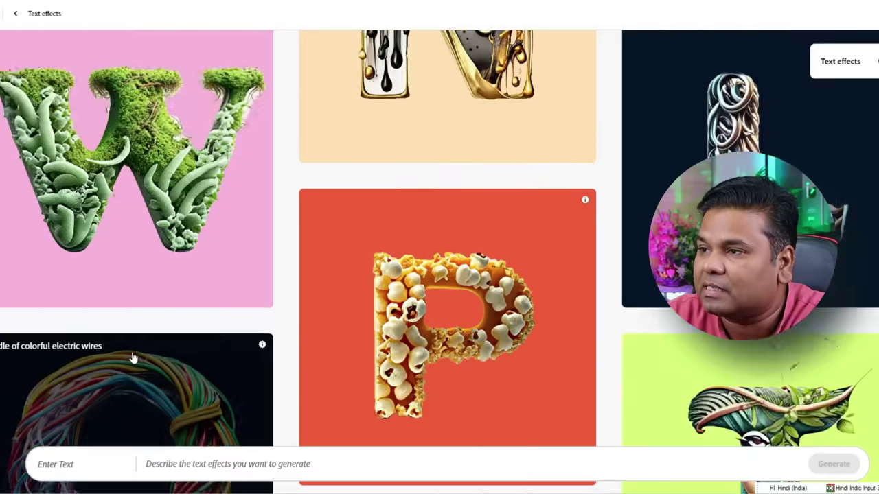
scroll(137, 360, "down", 1)
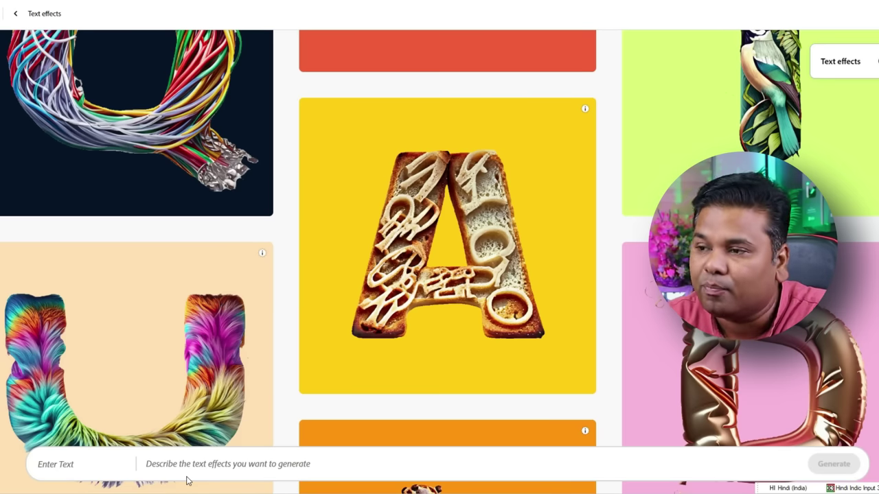
left_click(65, 464)
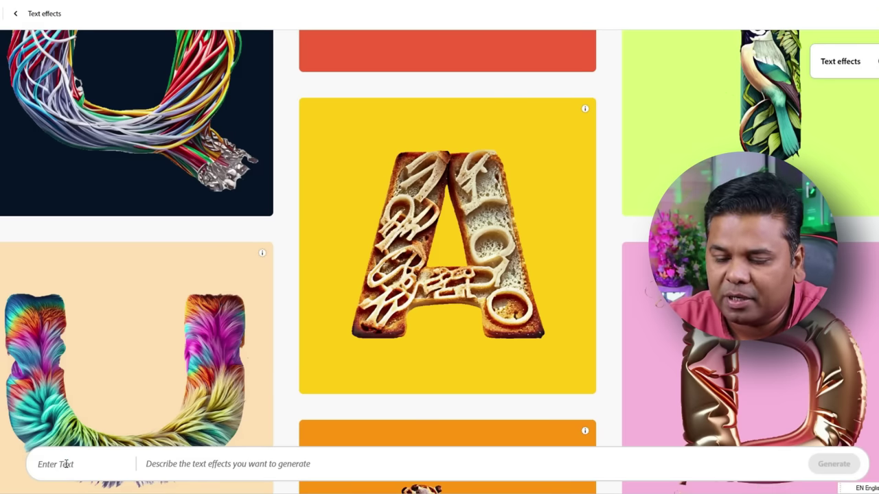
type("PC Skill")
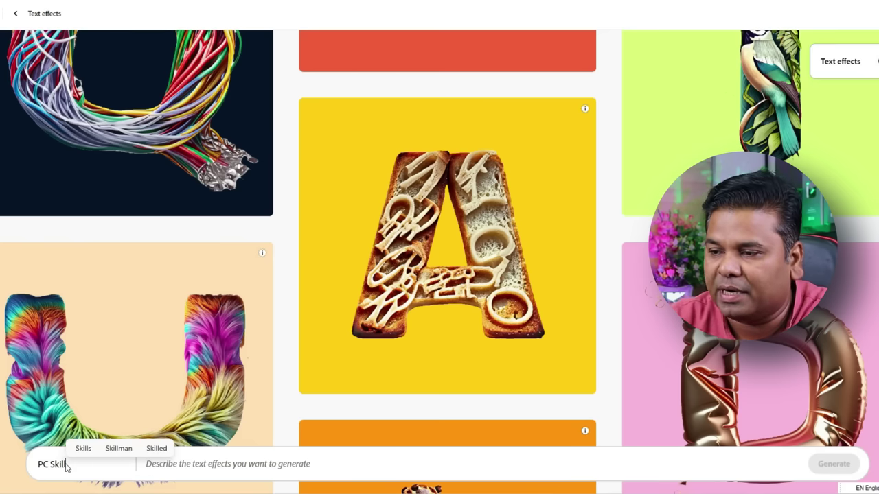
key("BackSpace")
key("BackSpace")
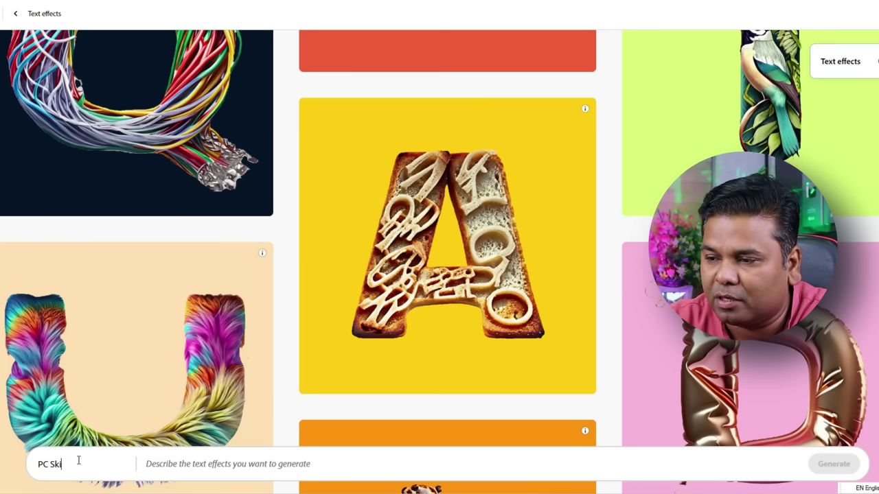
type("KILL")
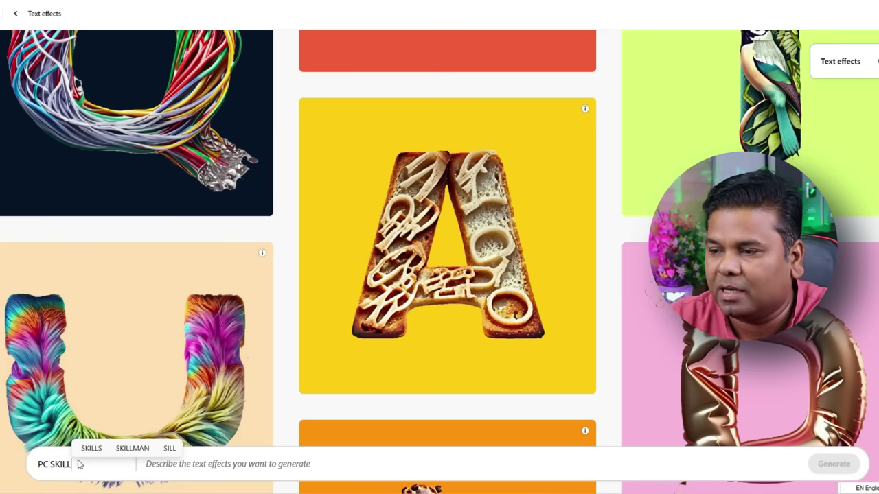
- Generate a 'Motherboard wiring' effect on the text using the Tight match shape
left_click(212, 466)
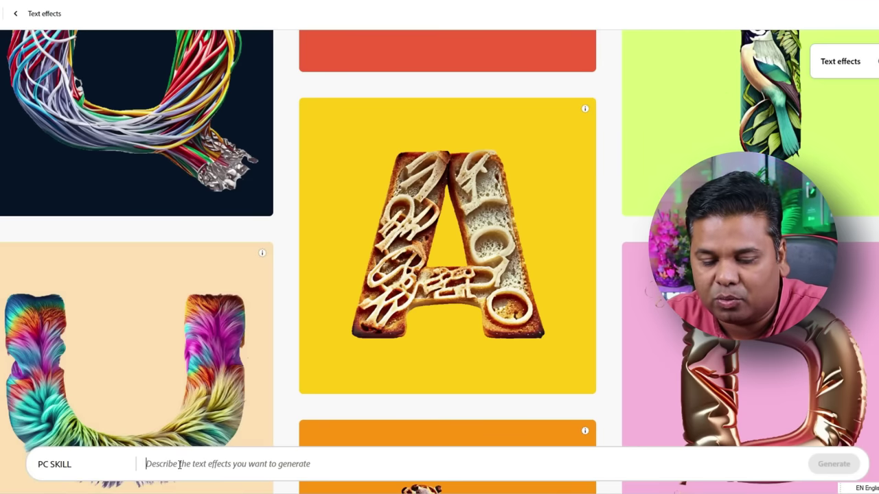
type("Motherboard wiring")
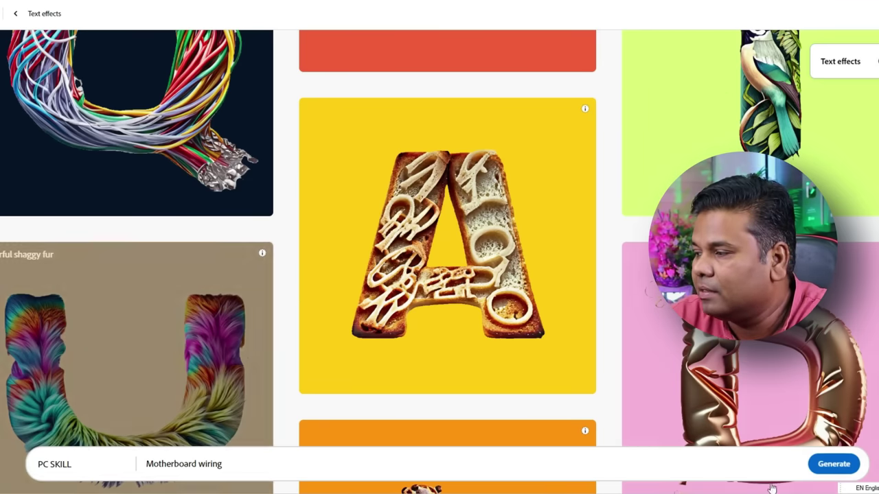
key("Return")
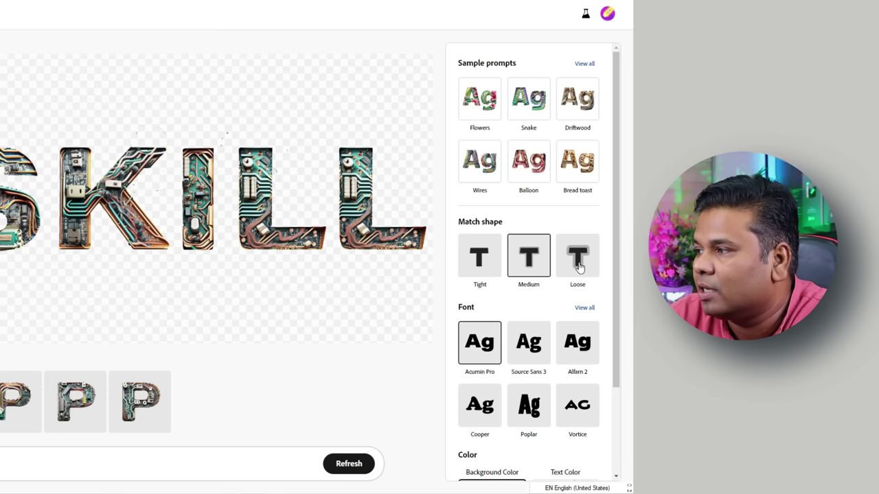
left_click(477, 261)
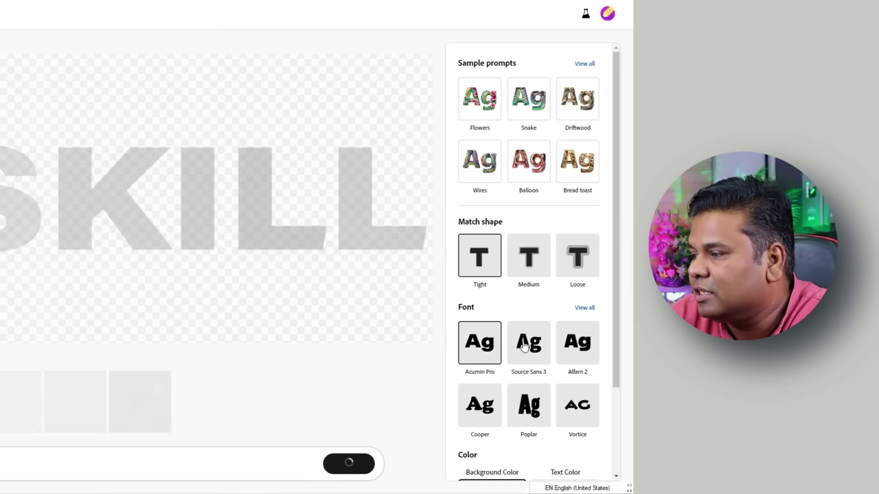
- Regenerate the tightly shape-matched PC SKILL circuit lettering twice for fresh variations
scroll(526, 347, "down", 1)
scroll(525, 347, "down", 1)
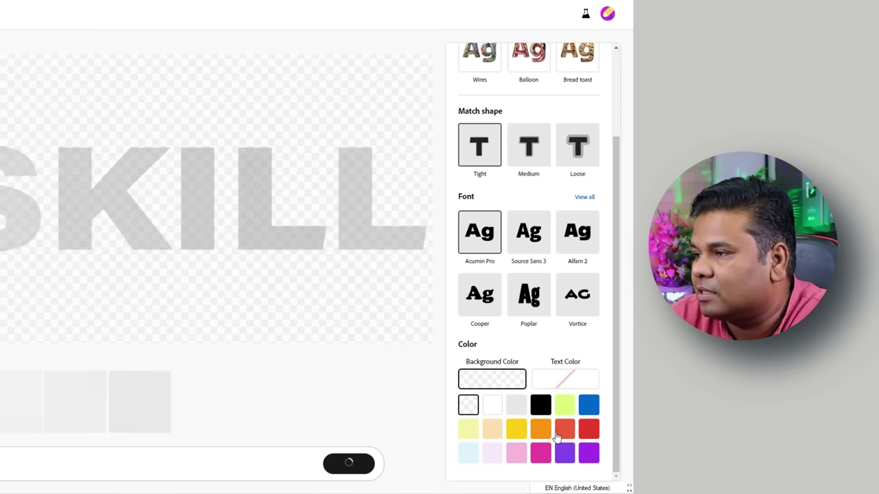
scroll(532, 370, "up", 2)
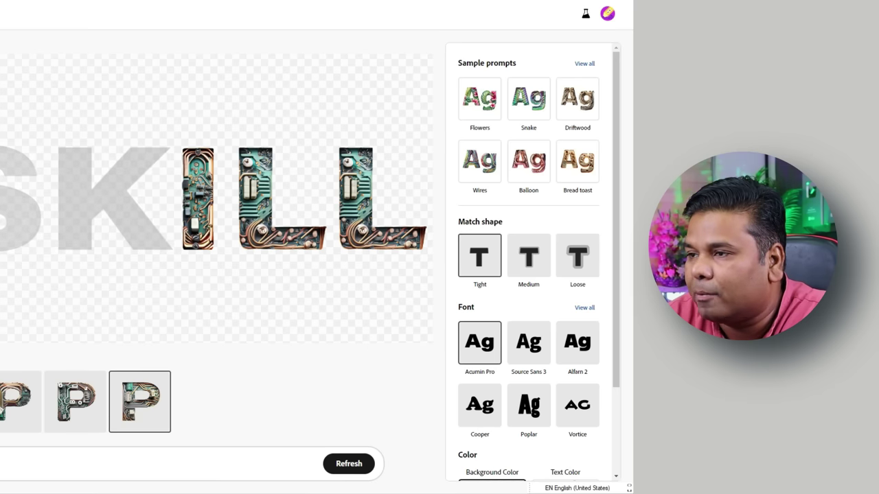
key("Return")
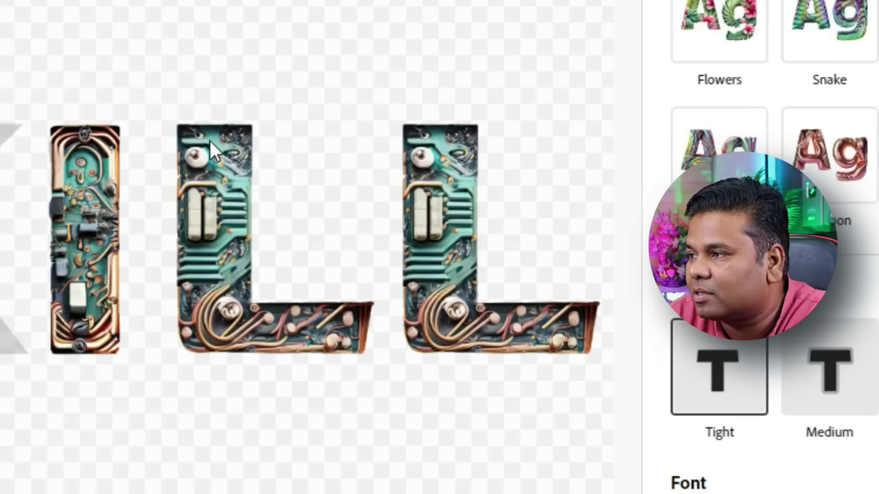
key("Return")
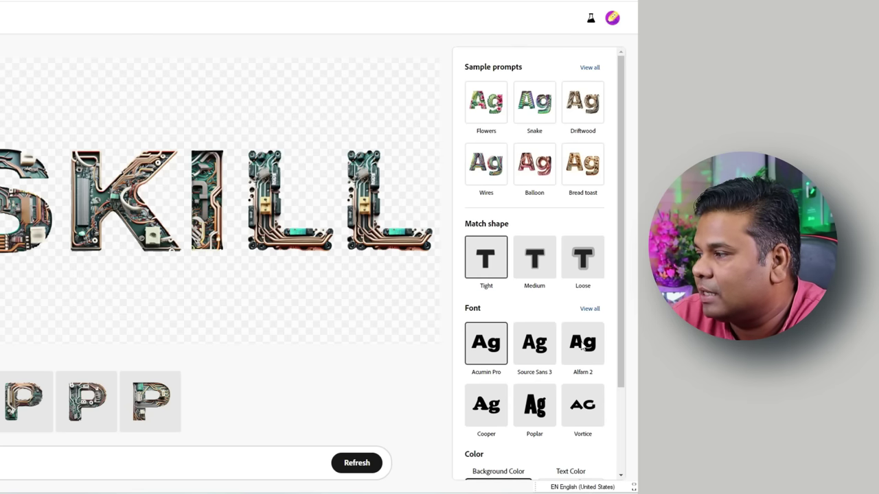
- Set the lettering font to Alfarn 2; try yellow-green and black backgrounds, then settle on light grey
left_click(583, 347)
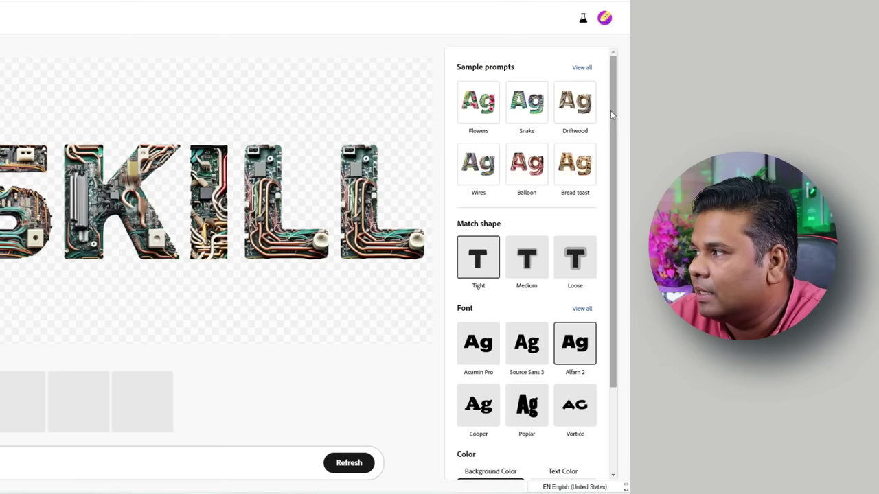
left_click_drag(611, 110, 602, 285)
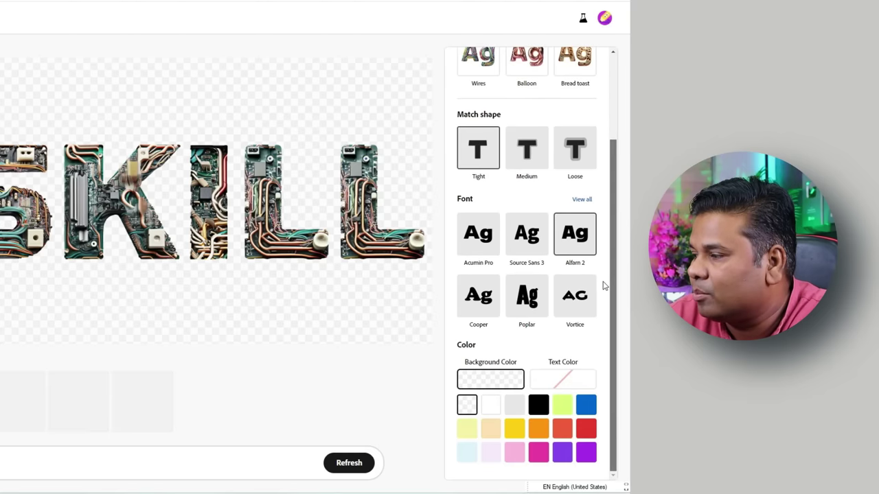
left_click(515, 408)
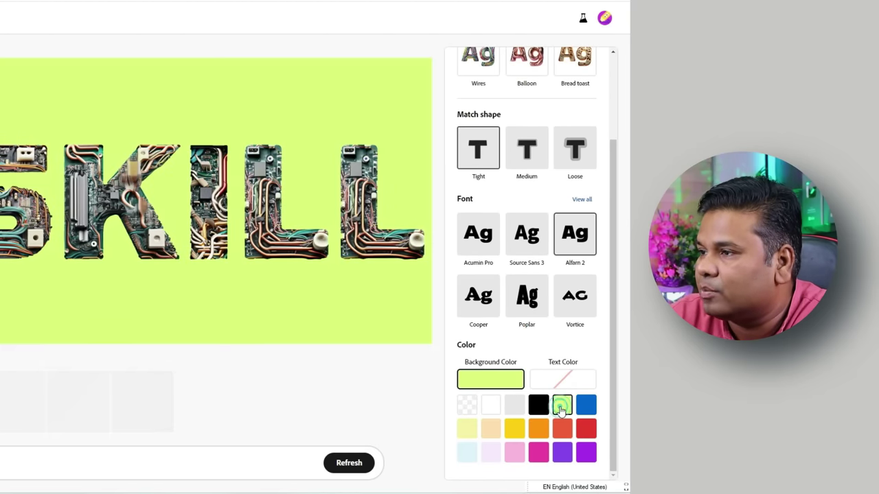
left_click(537, 406)
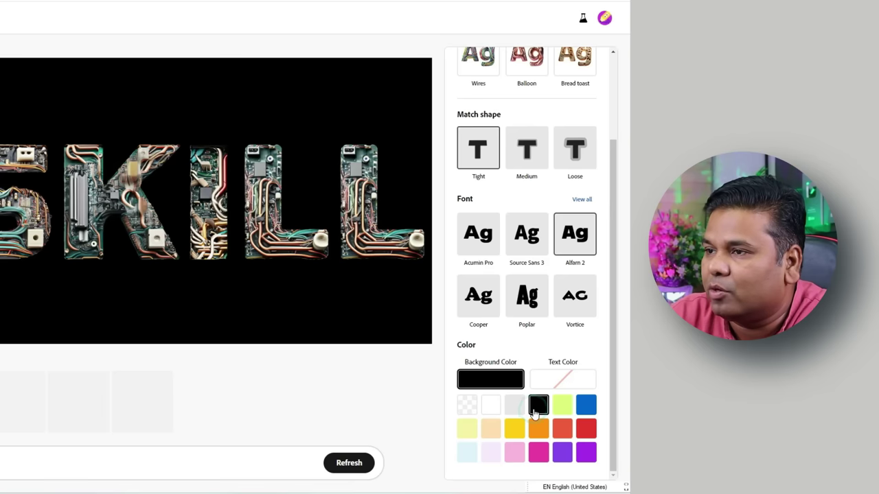
left_click(515, 408)
scroll(522, 289, "up", 3)
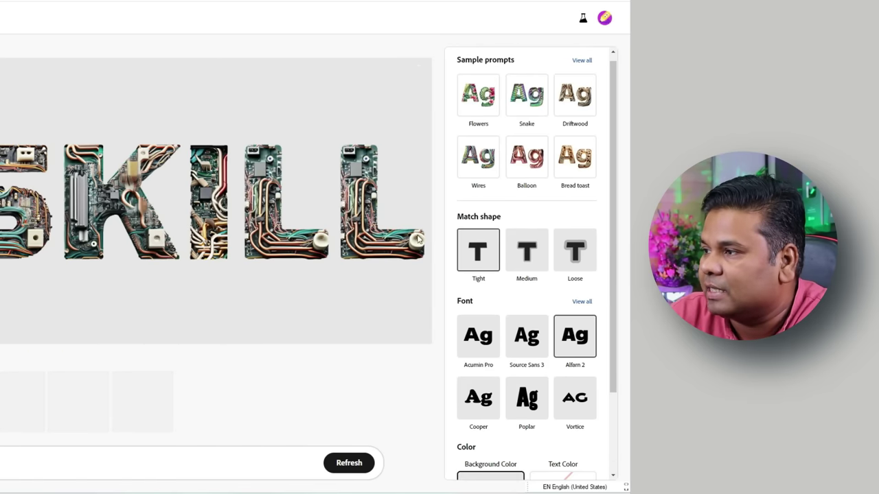
- Apply the Bread toast sample prompt from Food and drink to the PC SKILL lettering
left_click(583, 68)
scroll(553, 169, "down", 2)
scroll(549, 233, "down", 2)
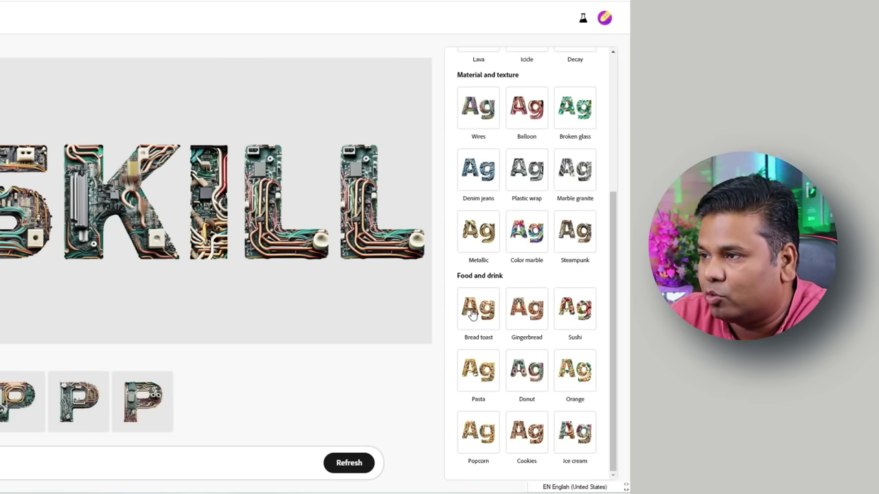
left_click(472, 314)
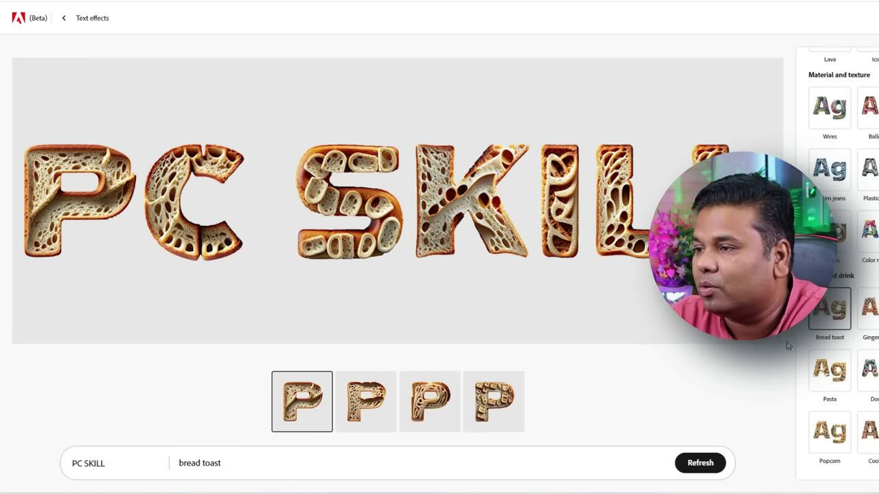
left_click_drag(116, 463, 25, 466)
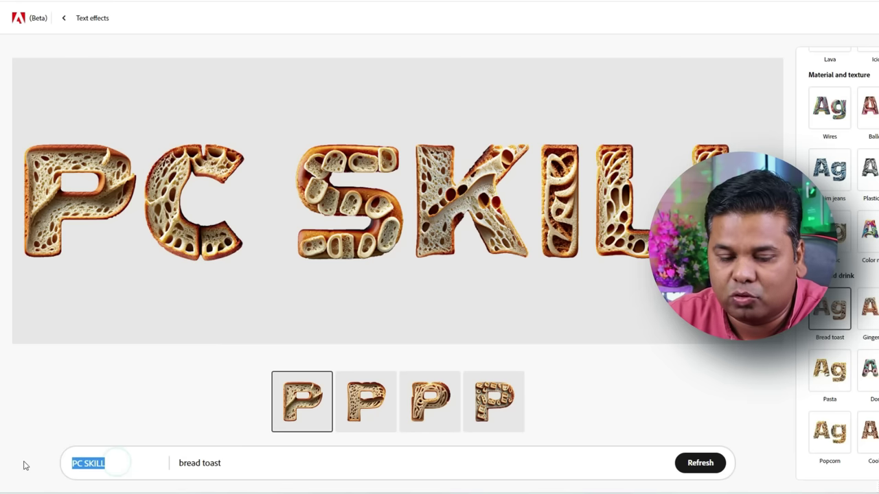
- Replace the text with ABHI and cycle it through Color marble, broken glass and Flowers styles
type("ABHI")
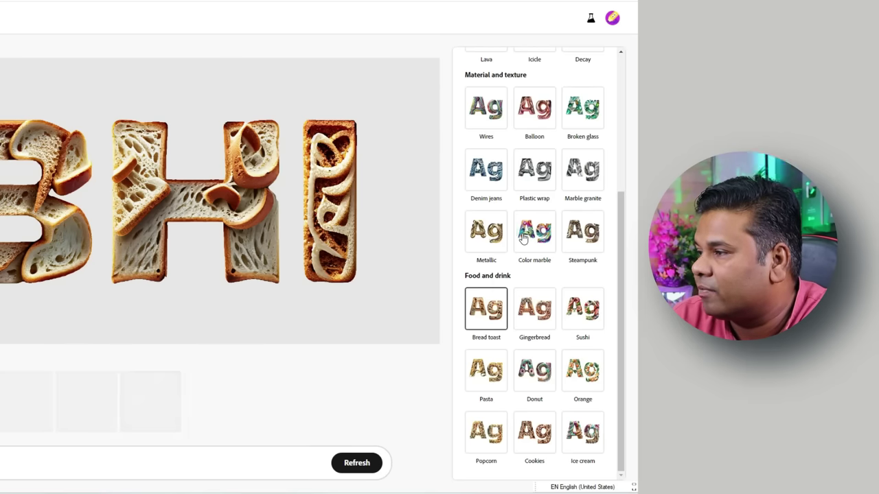
left_click(523, 237)
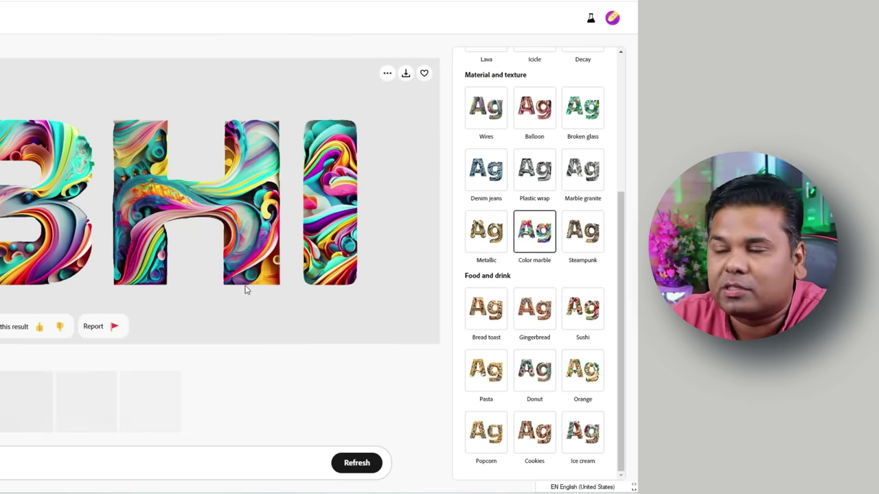
left_click(582, 108)
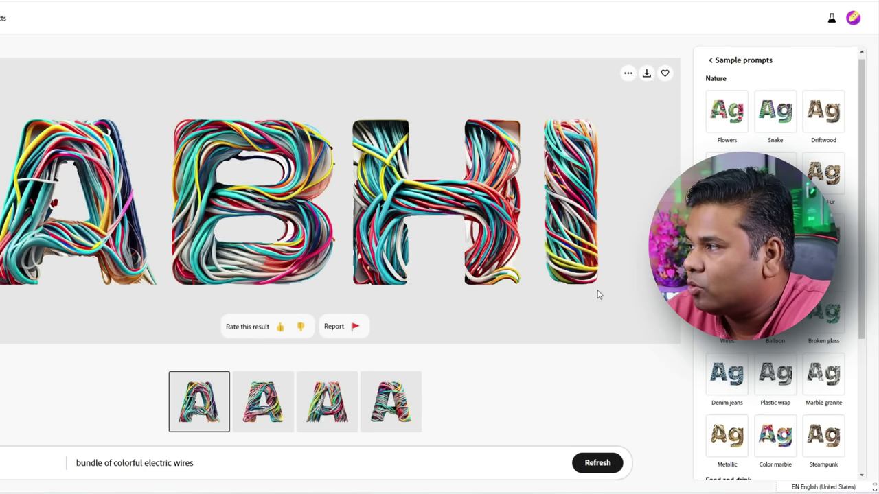
left_click(726, 113)
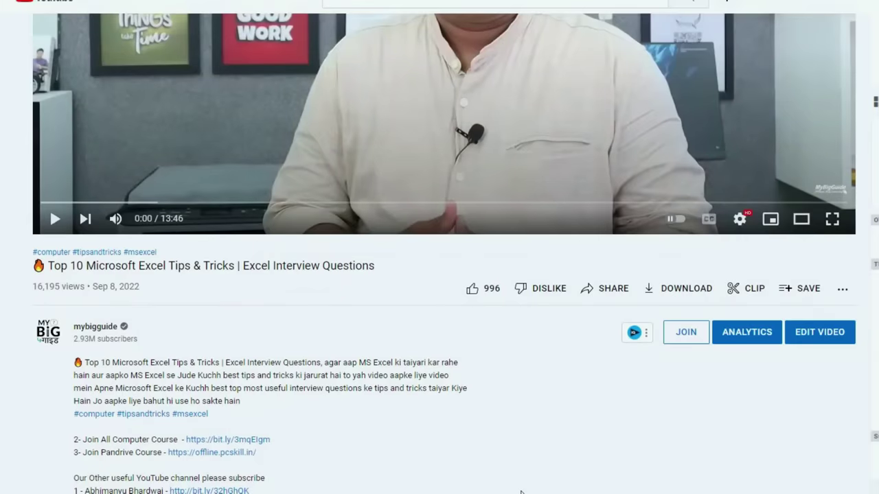
- Follow the offline.pcskill.in link in the video description to the pendrive course store
scroll(528, 491, "down", 3)
scroll(521, 492, "down", 4)
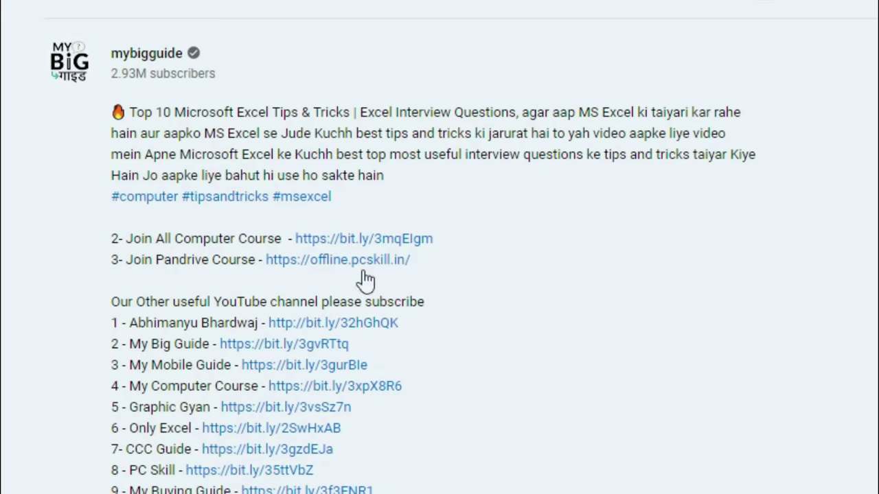
left_click(361, 261)
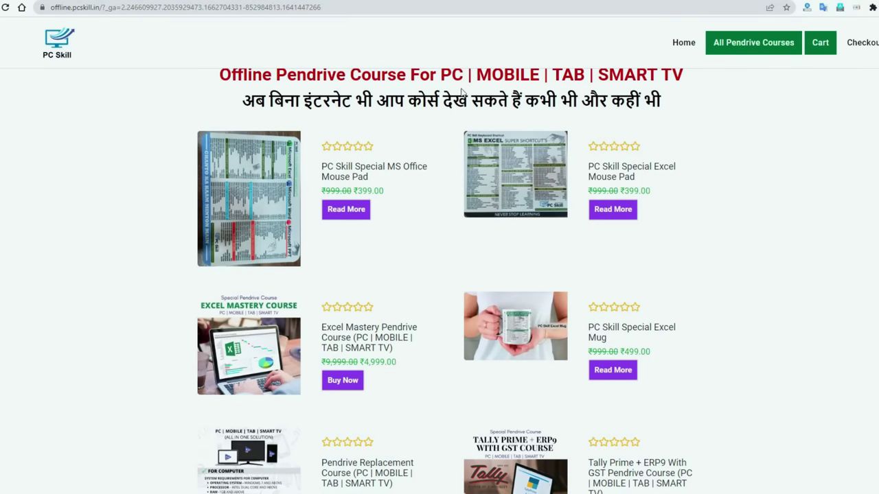
- Buy the A to Z Computer Mastery Pendrive Course and view it in the cart
scroll(818, 245, "down", 5)
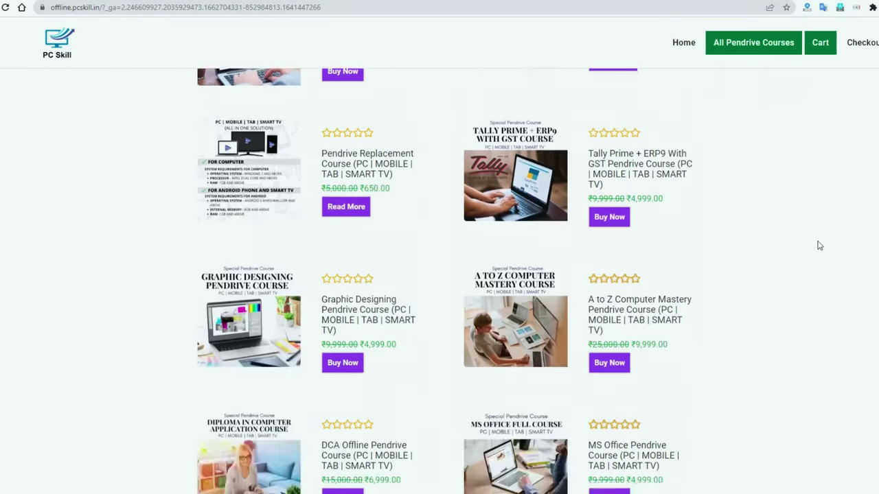
scroll(819, 246, "down", 1)
scroll(819, 246, "down", 2)
scroll(819, 245, "up", 2)
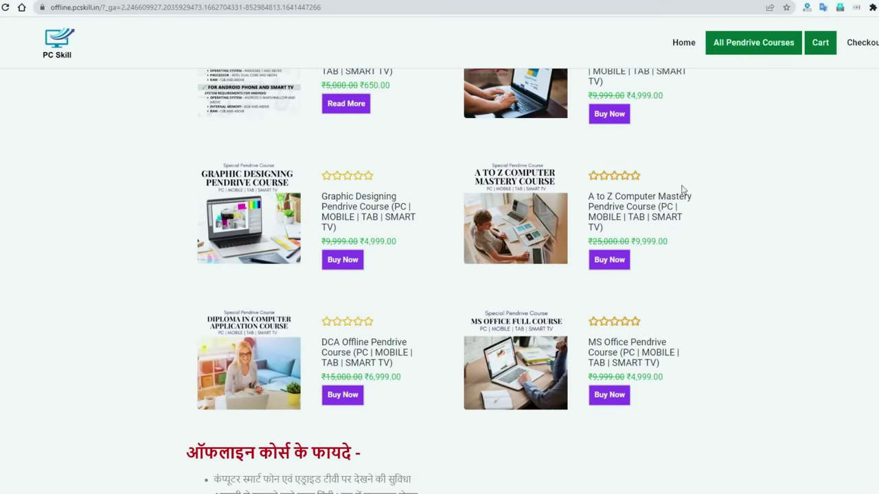
left_click(508, 227)
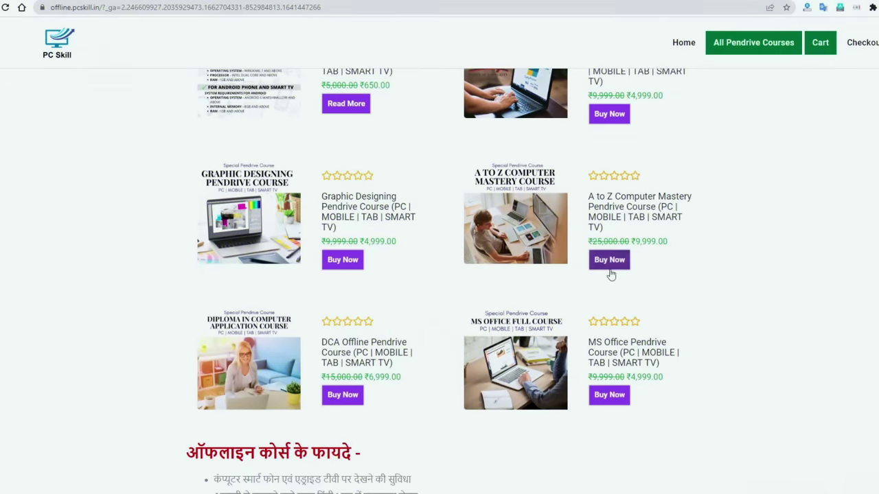
left_click(610, 264)
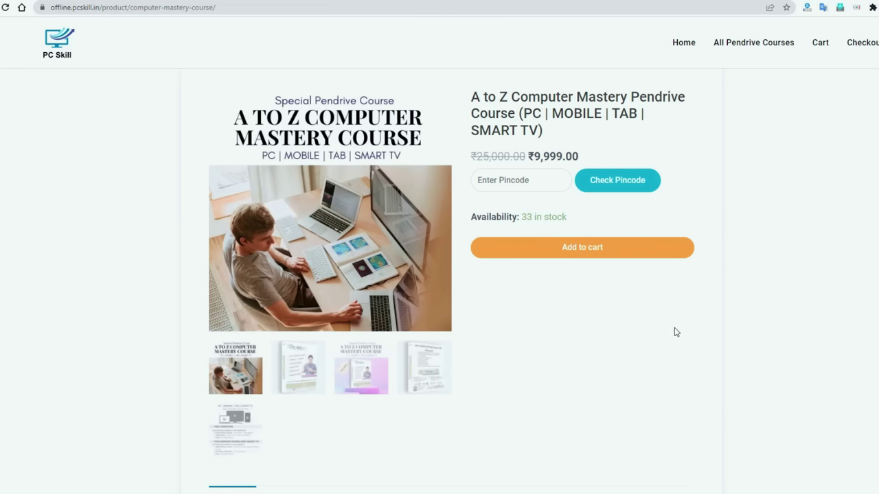
left_click(824, 44)
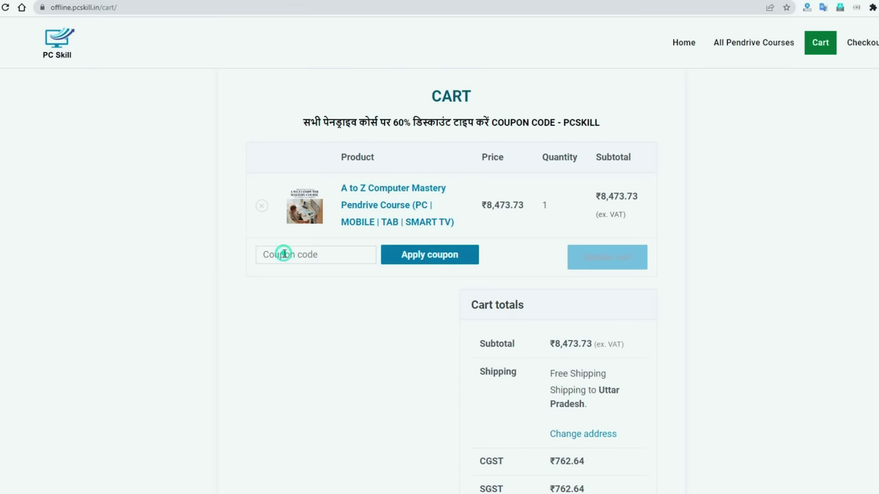
- Apply a discount coupon and check the cart total has dropped to ₹2,499.75
type("99pc22")
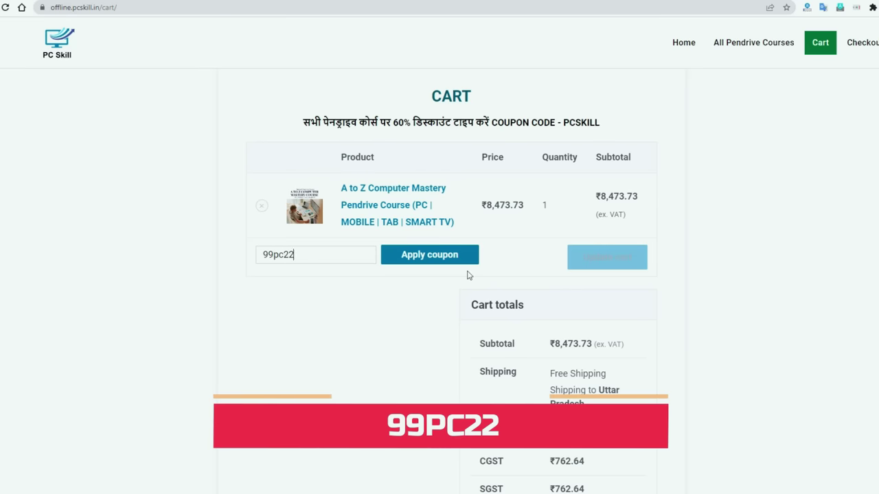
left_click(431, 256)
scroll(795, 345, "down", 3)
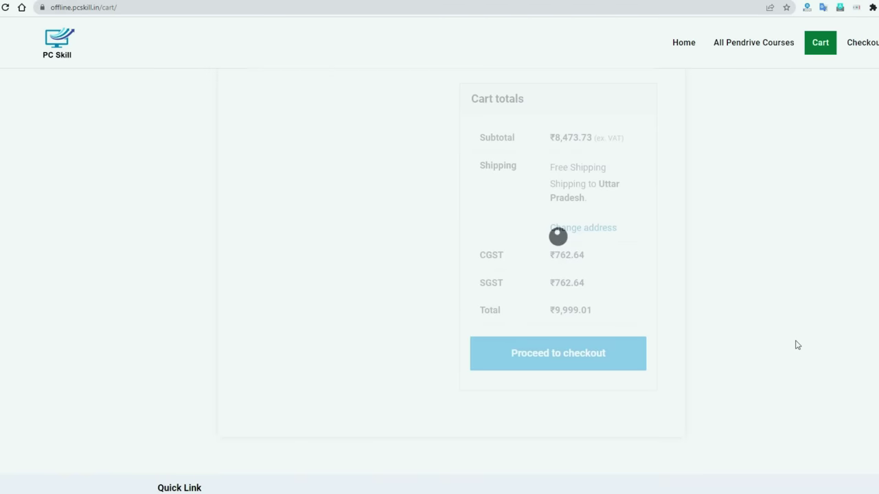
scroll(795, 345, "down", 2)
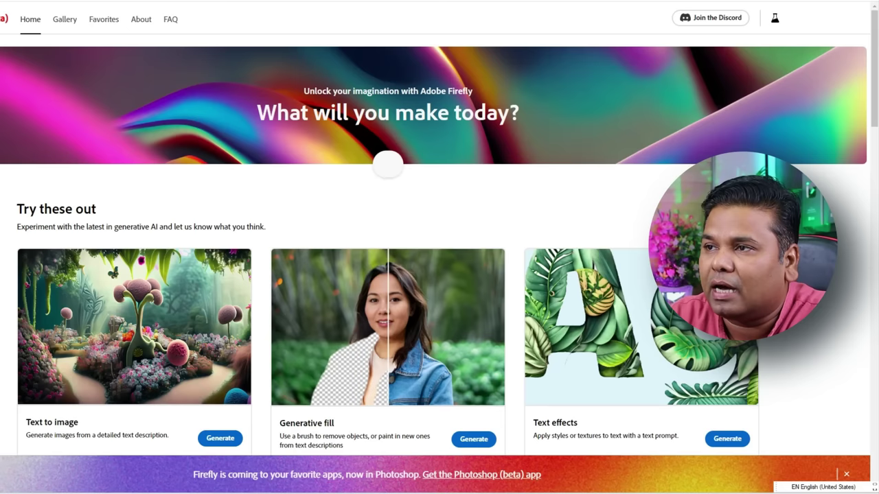
- Start a Firefly Generative fill session and upload the photo of the boy on the boat
scroll(454, 271, "down", 3)
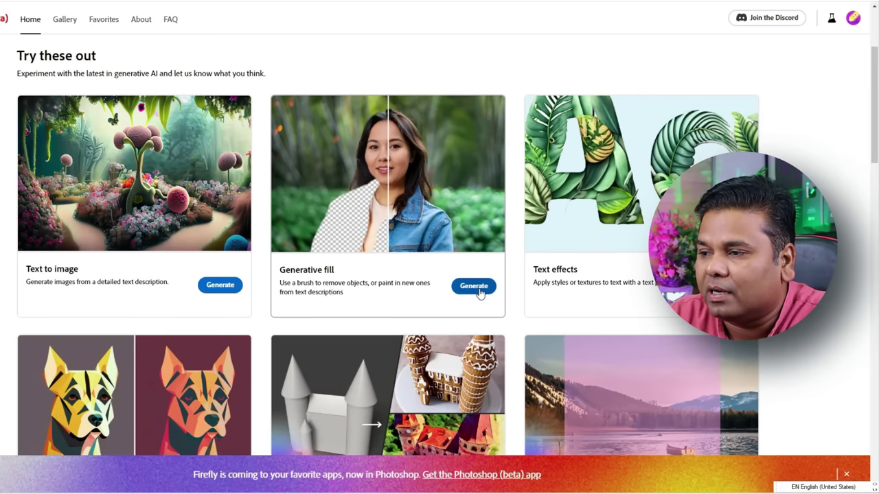
left_click(473, 285)
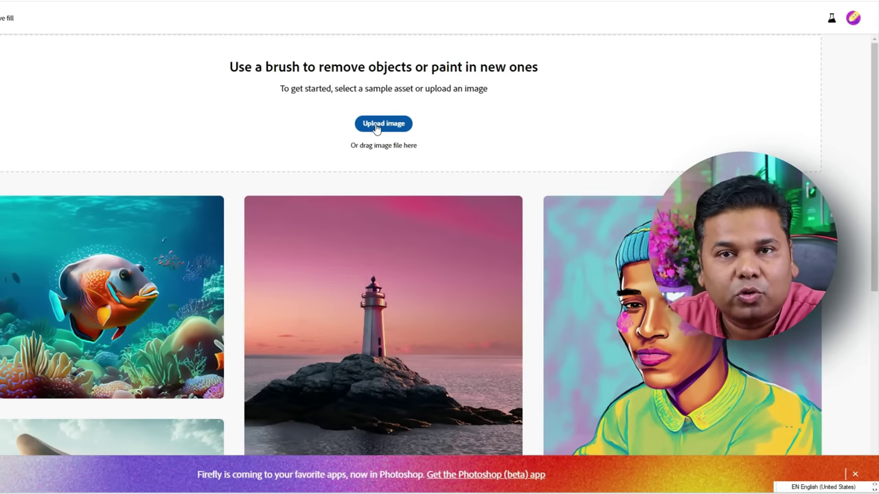
left_click(376, 128)
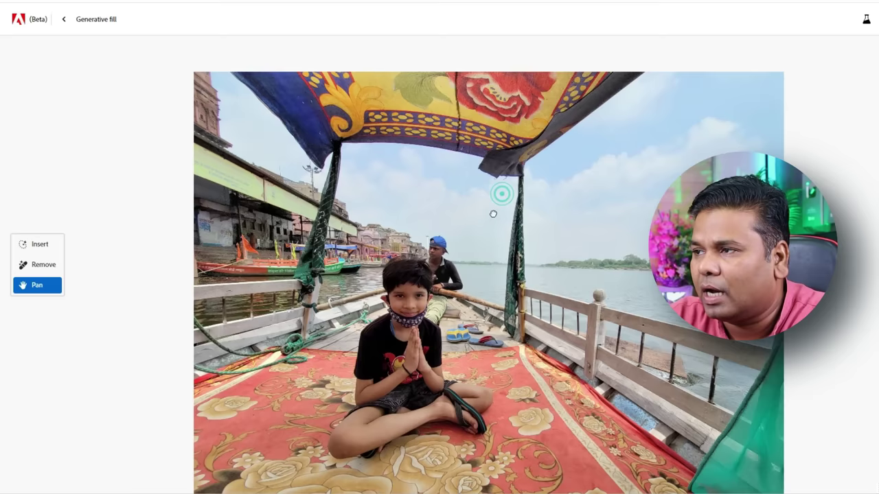
left_click_drag(493, 213, 490, 190)
left_click(37, 244)
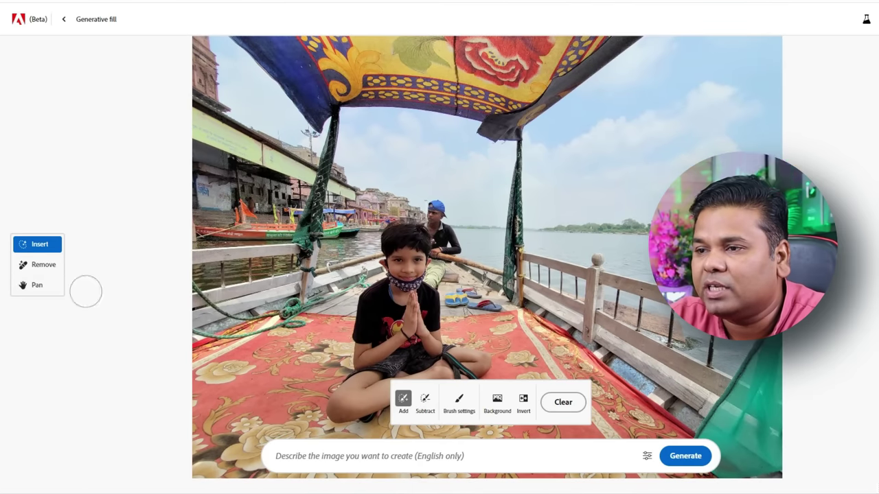
- Brush over the green canopy pole and leftover canopy in Remove mode, then generate the removal
left_click(40, 266)
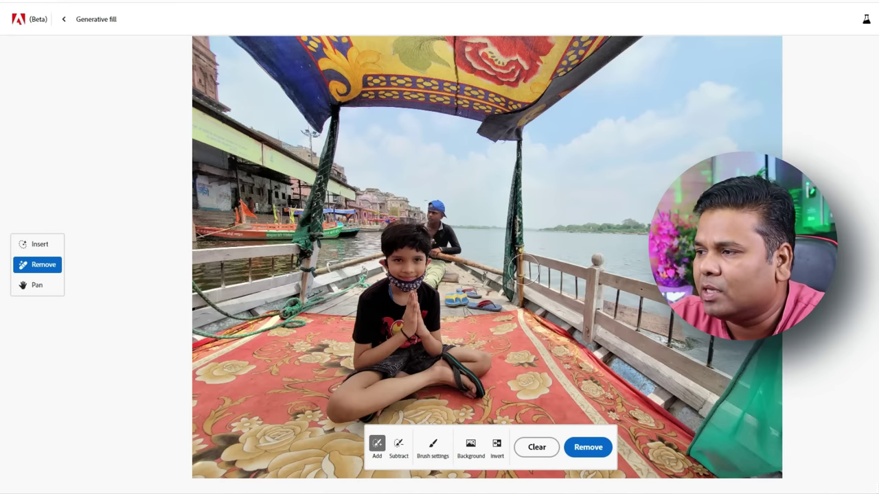
mouse_move(523, 292)
left_mouse_down()
mouse_move(518, 137)
mouse_move(639, 48)
mouse_move(230, 42)
mouse_move(326, 127)
mouse_move(309, 278)
mouse_move(334, 105)
mouse_move(303, 113)
mouse_move(292, 103)
mouse_move(391, 99)
mouse_move(516, 137)
mouse_move(323, 89)
mouse_move(536, 96)
mouse_move(594, 48)
mouse_move(310, 49)
mouse_move(354, 67)
left_mouse_up()
left_click_drag(584, 65, 608, 48)
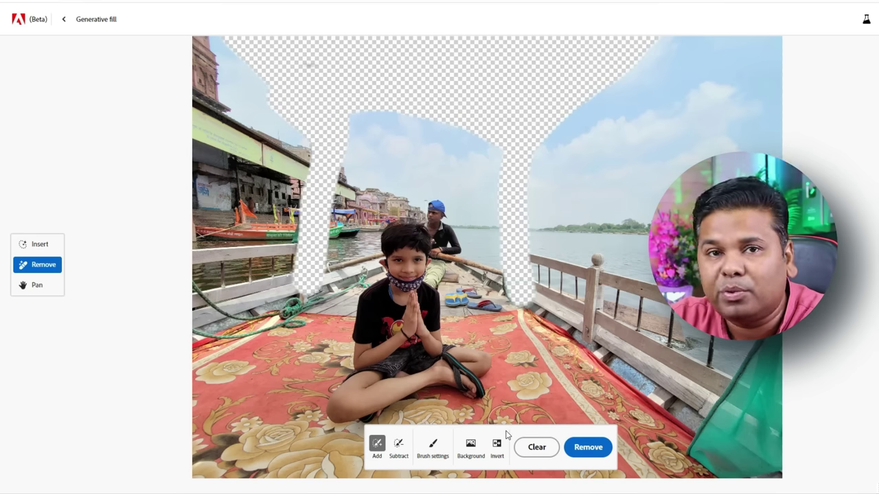
left_click(589, 447)
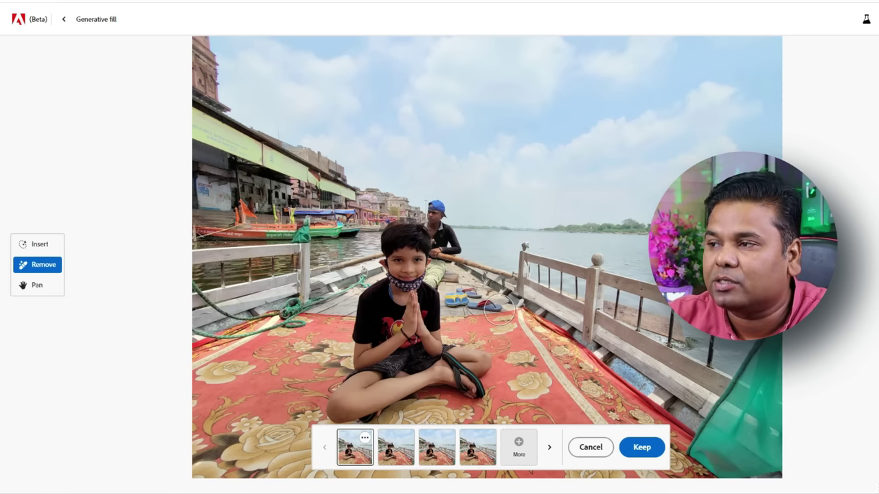
- Compare the four generated variations and keep the third, canopy-free version
scroll(503, 303, "up", 2)
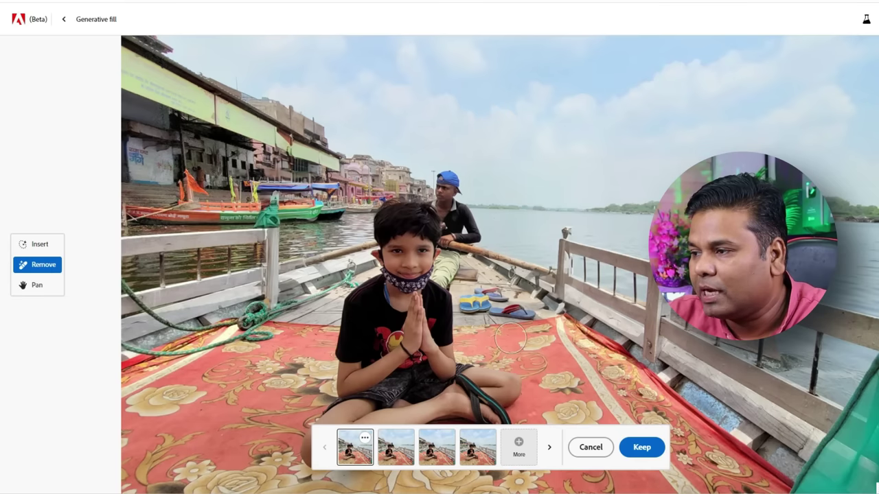
scroll(491, 302, "up", 2)
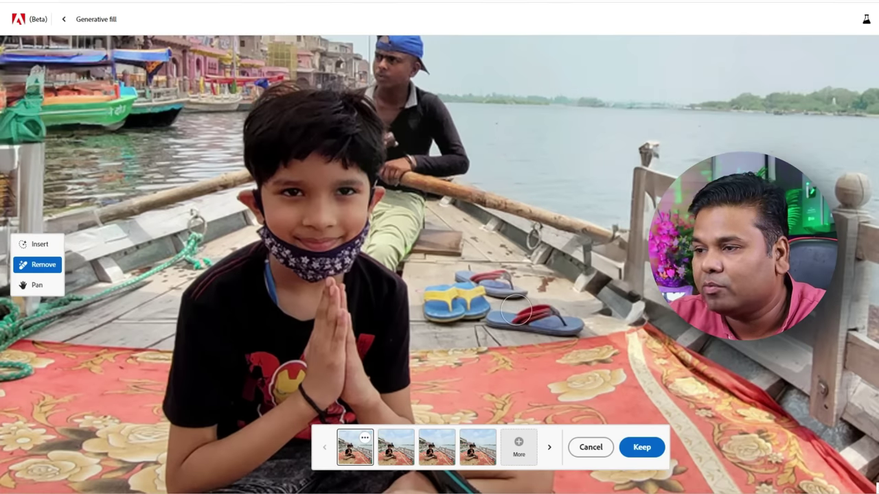
left_click(399, 454)
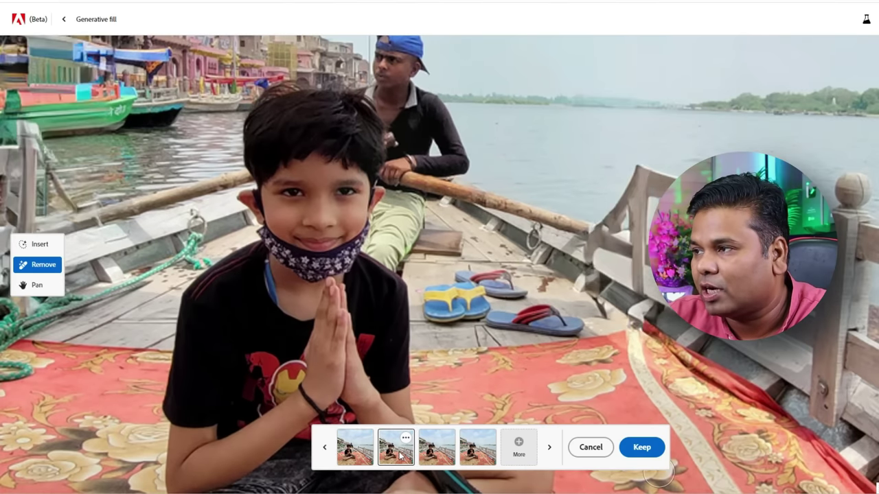
scroll(422, 385, "down", 5)
left_click(445, 446)
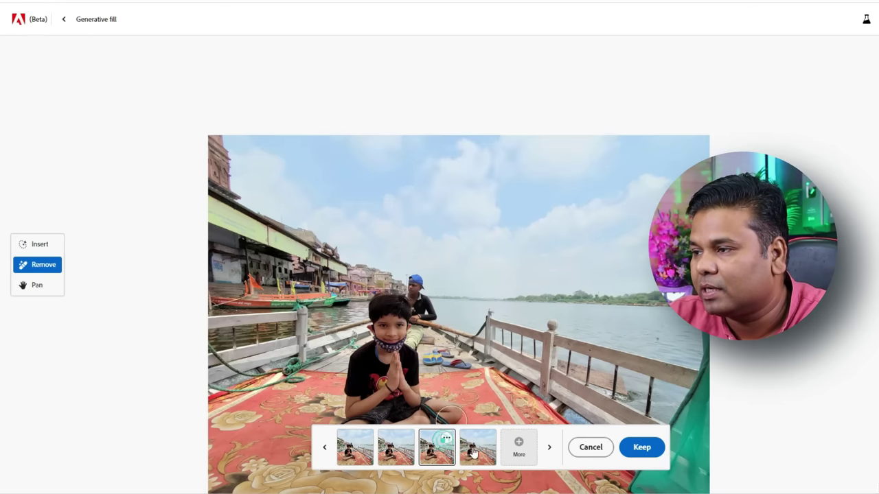
left_click(472, 451)
left_click(454, 451)
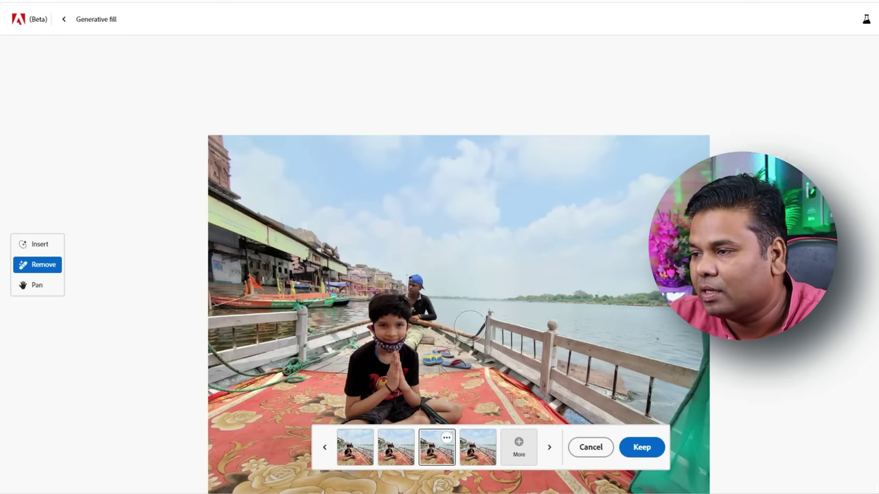
left_click(624, 448)
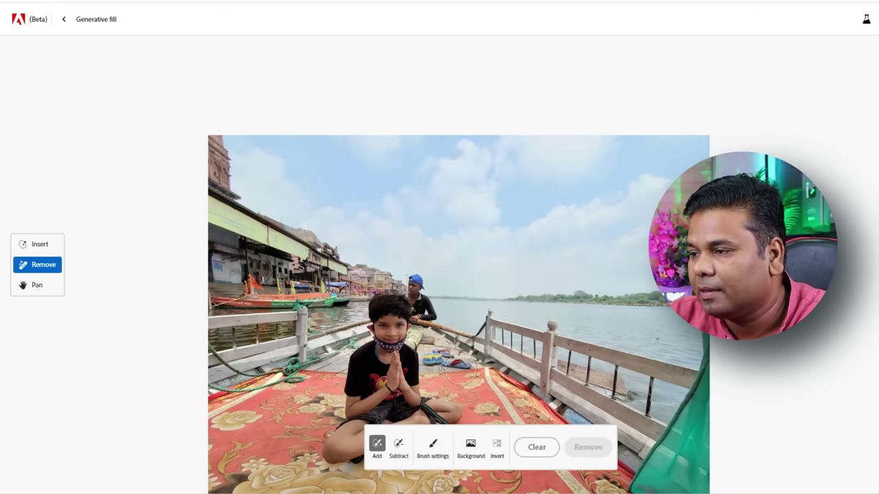
- Erase the pair of sandals on the deck behind the boy and keep the result
scroll(459, 369, "up", 5)
mouse_move(486, 354)
left_mouse_down()
mouse_move(358, 330)
mouse_move(358, 362)
left_mouse_up()
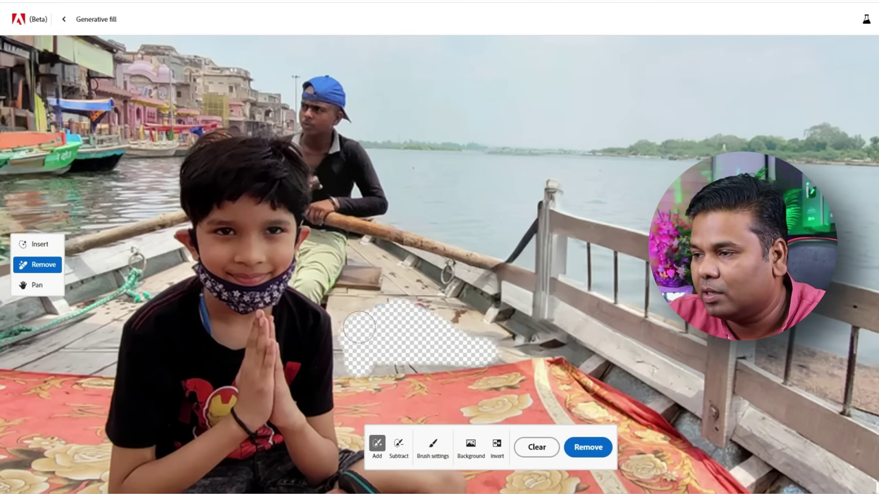
left_click_drag(359, 362, 515, 352)
left_click(589, 447)
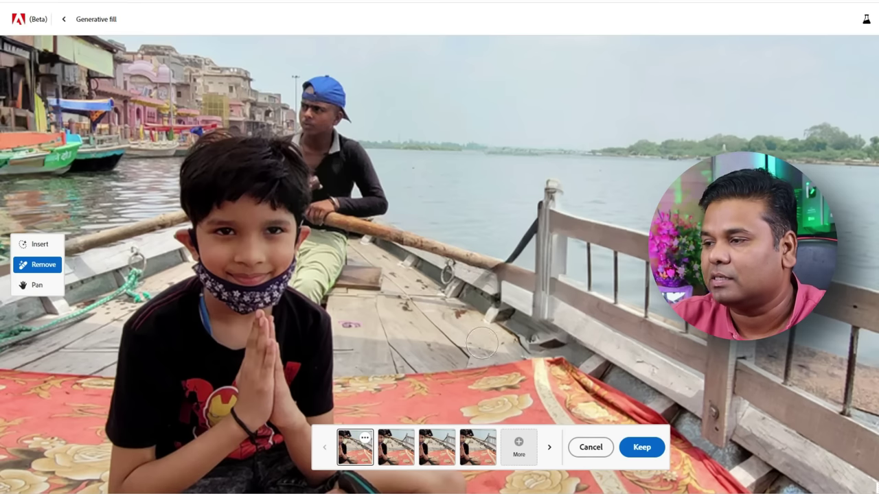
left_click(640, 447)
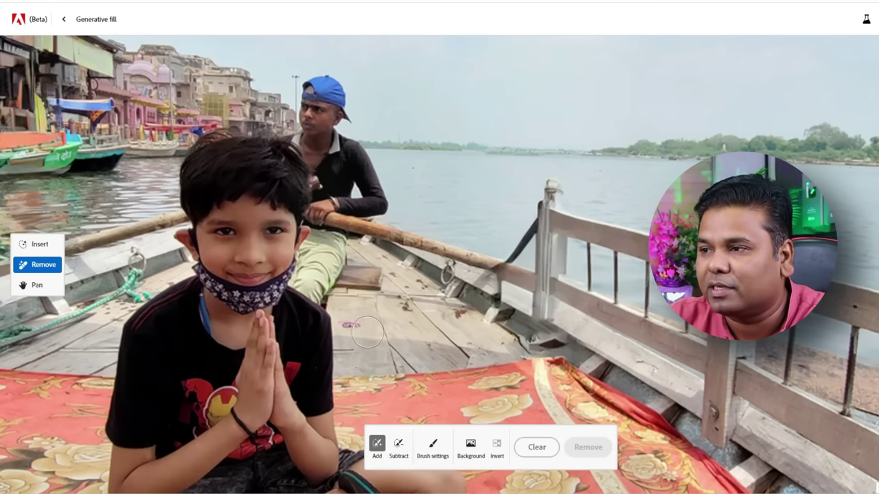
key("ctrl+0")
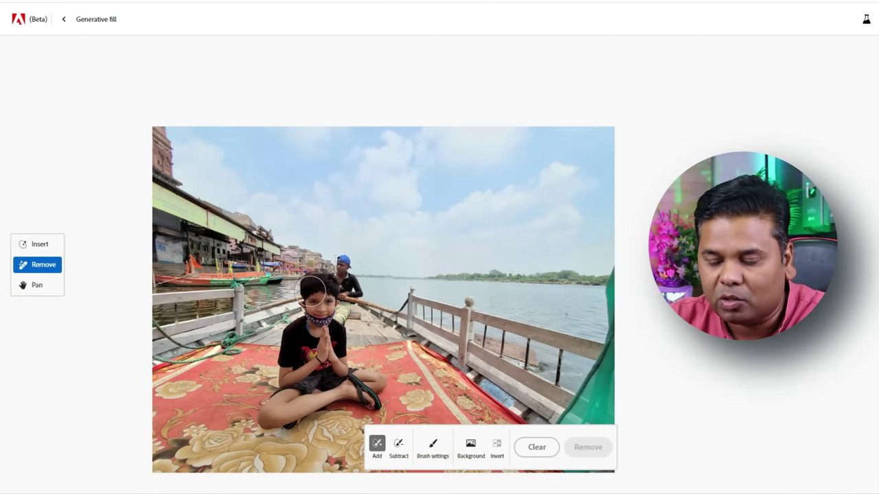
left_click(40, 244)
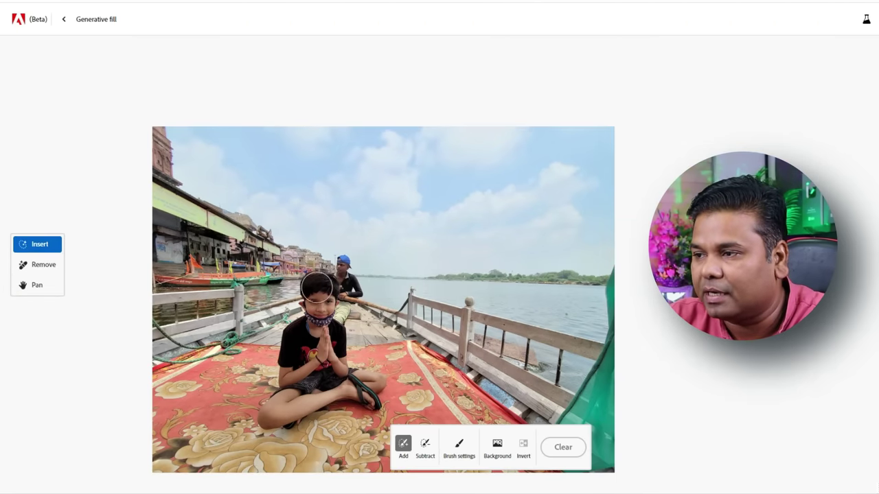
- Mark above the boy's forehead, generate 'Add Golden Crown', preview variations, then discard them
scroll(318, 288, "up", 2)
scroll(314, 284, "up", 2)
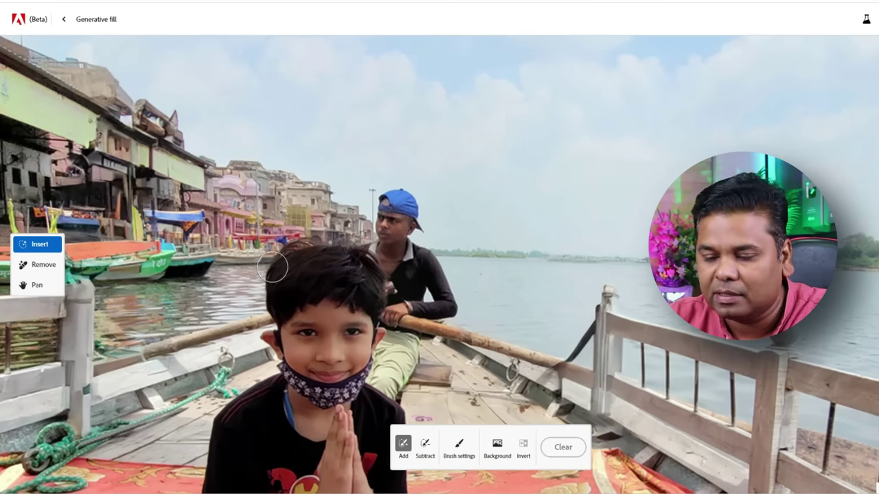
mouse_move(274, 266)
left_mouse_down()
mouse_move(276, 283)
mouse_move(371, 289)
mouse_move(282, 285)
mouse_move(357, 278)
mouse_move(374, 294)
mouse_move(278, 294)
left_mouse_up()
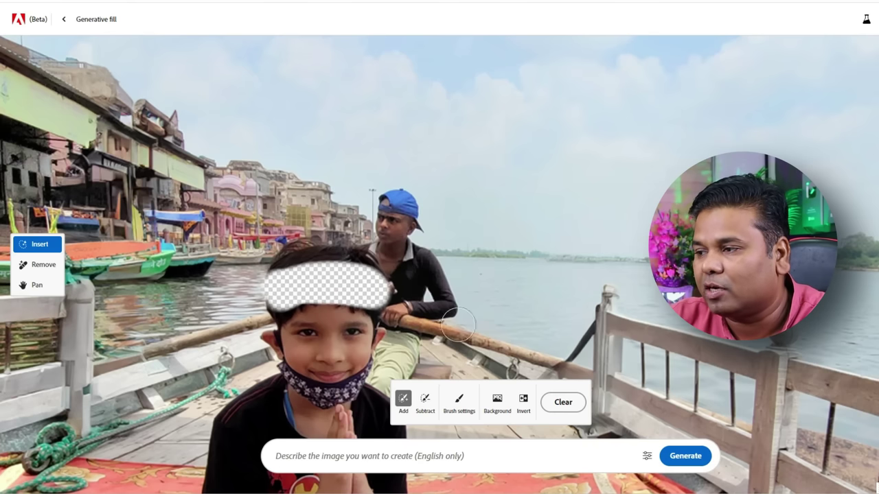
left_click(312, 457)
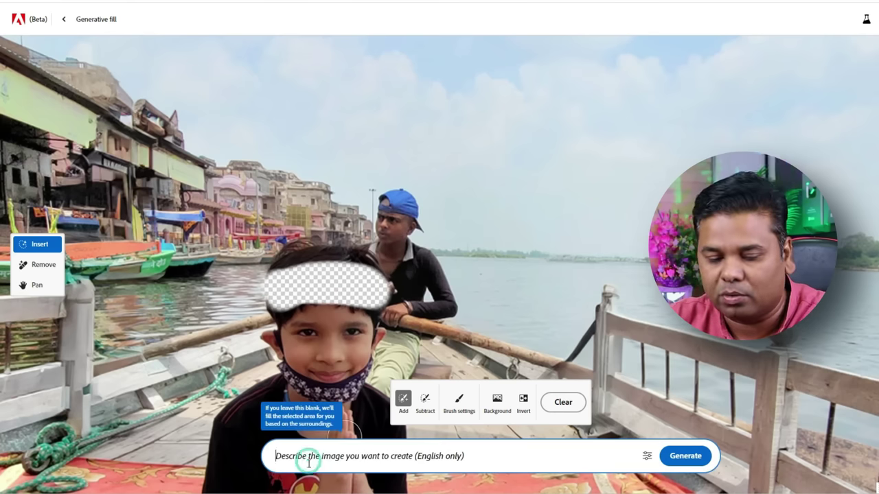
type("Add Golden Crown")
left_click(687, 460)
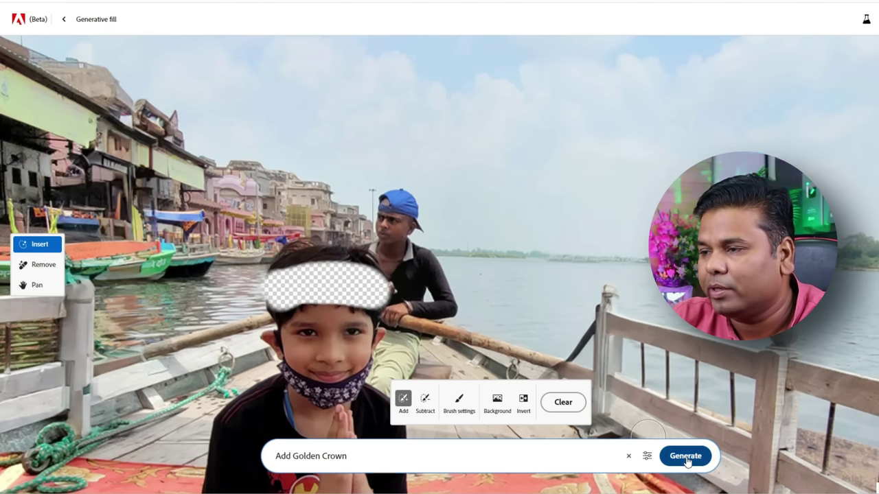
left_click(394, 457)
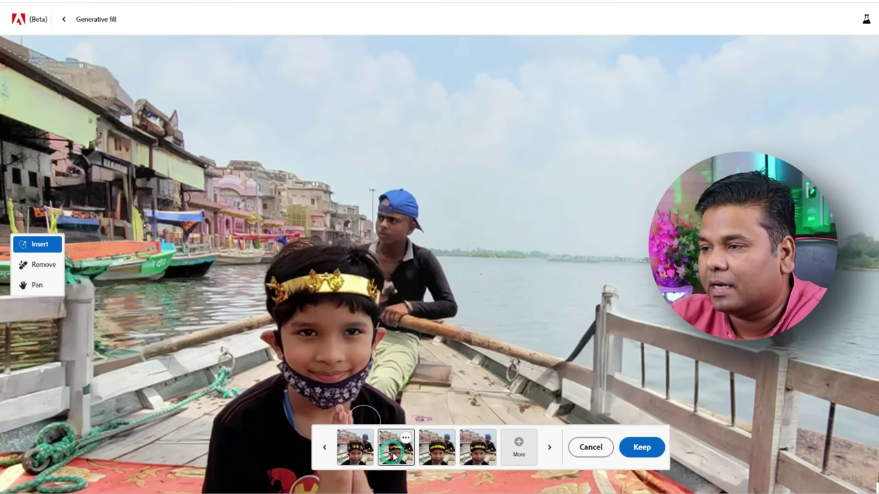
left_click(423, 457)
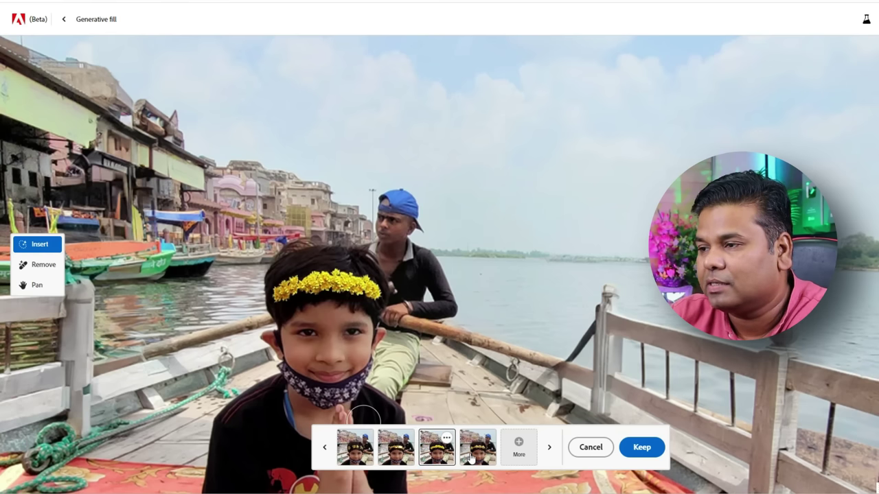
left_click(472, 459)
left_click(438, 455)
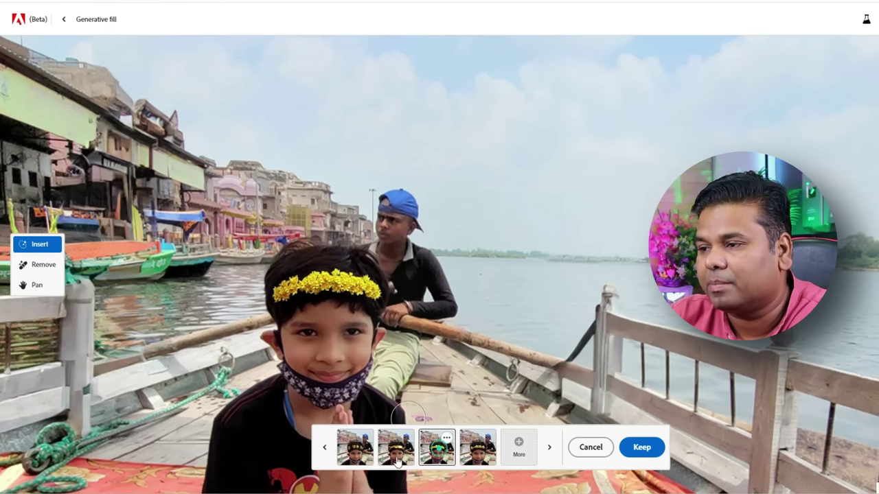
left_click(397, 458)
left_click(429, 459)
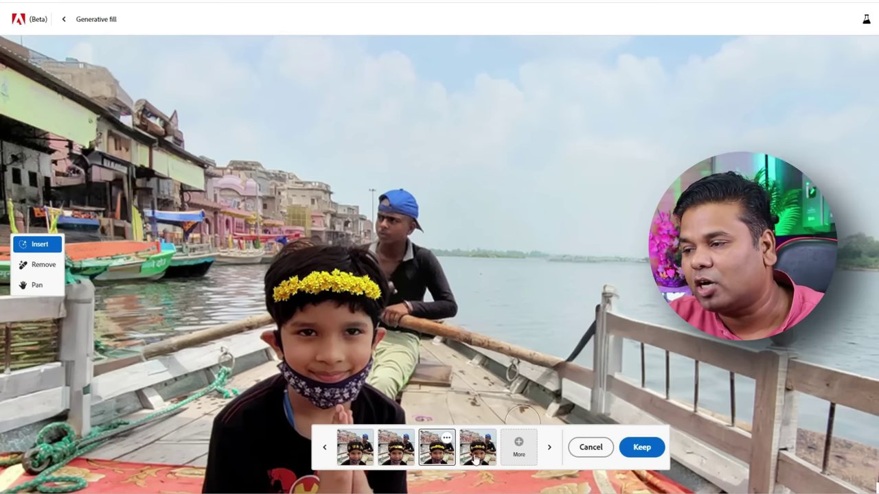
left_click(403, 458)
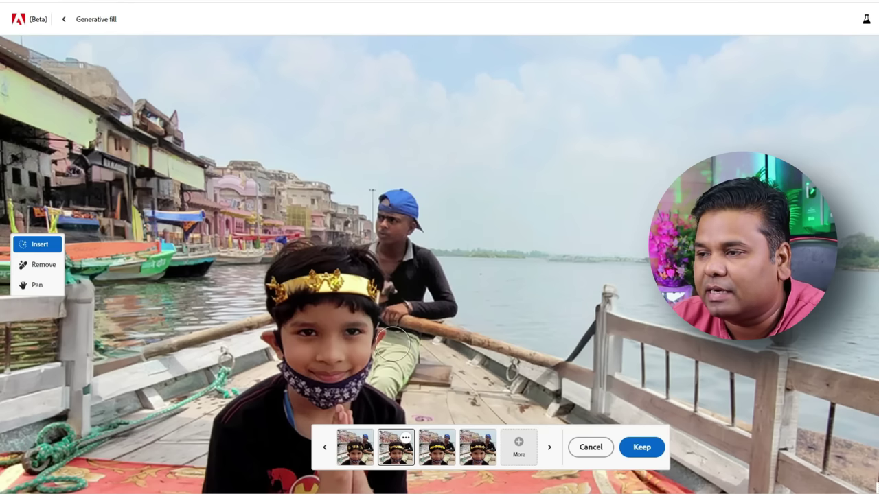
left_click(590, 447)
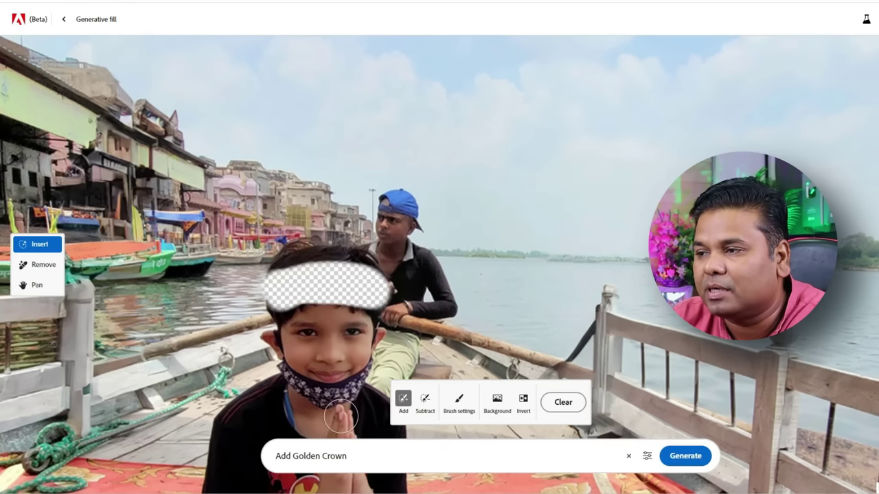
- Regenerate with the prompt 'Sunglass Golden color' and keep the yellow-lens sunglasses
double_click(343, 456)
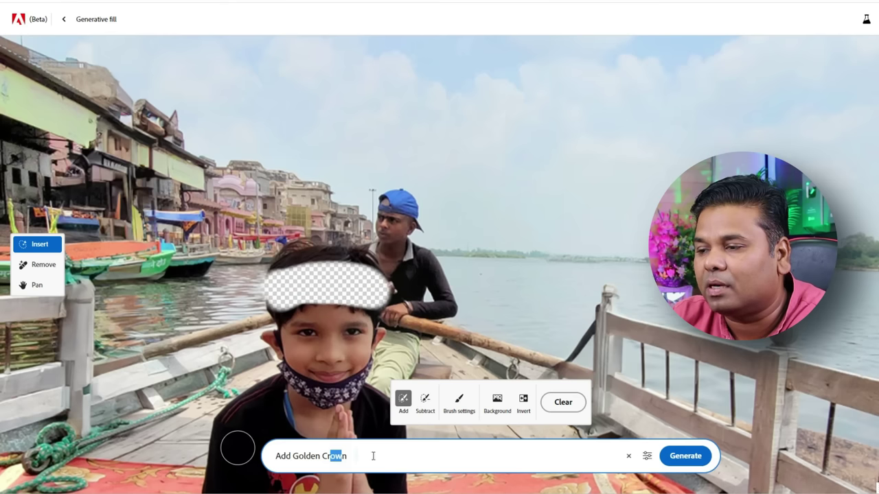
triple_click(299, 456)
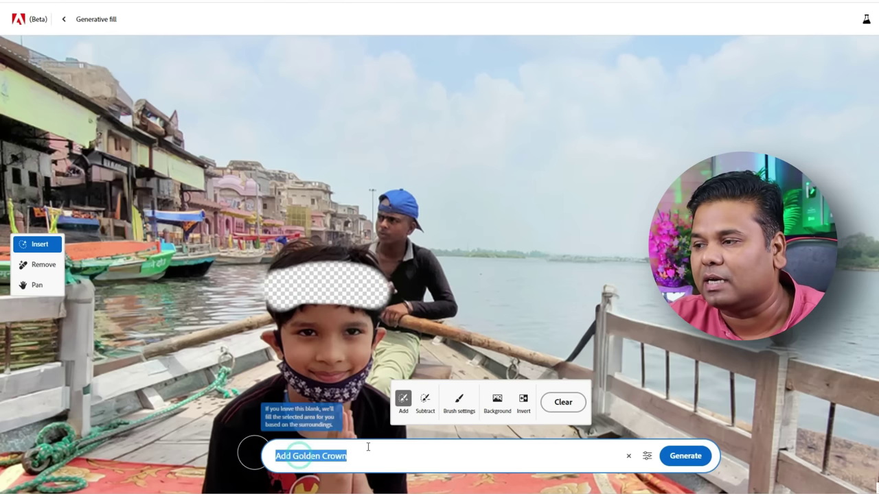
type("Sunglass Golden color")
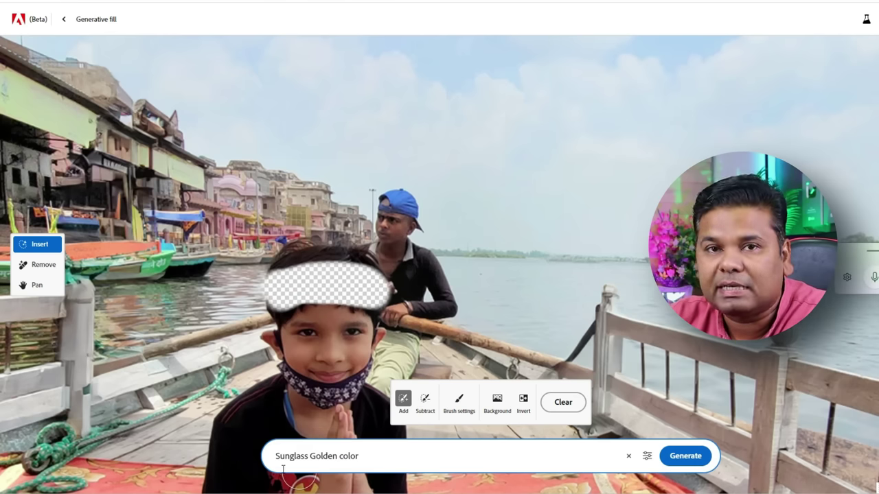
left_click(686, 456)
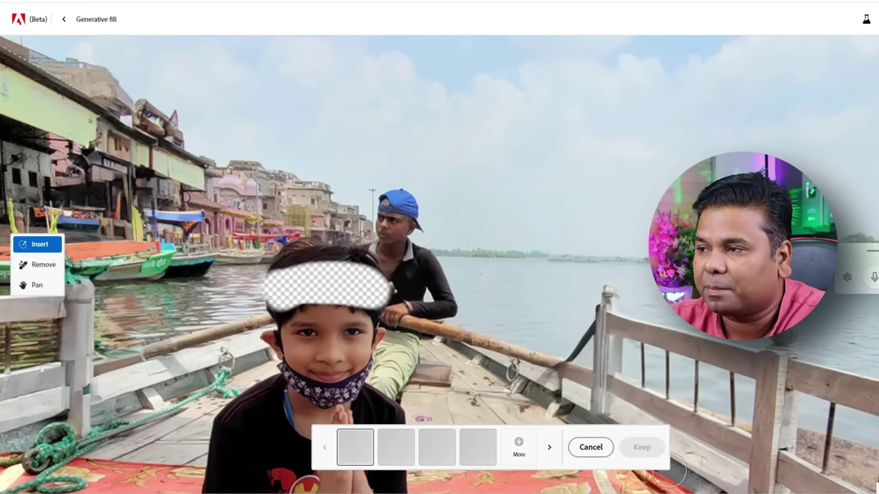
left_click(432, 461)
left_click(461, 458)
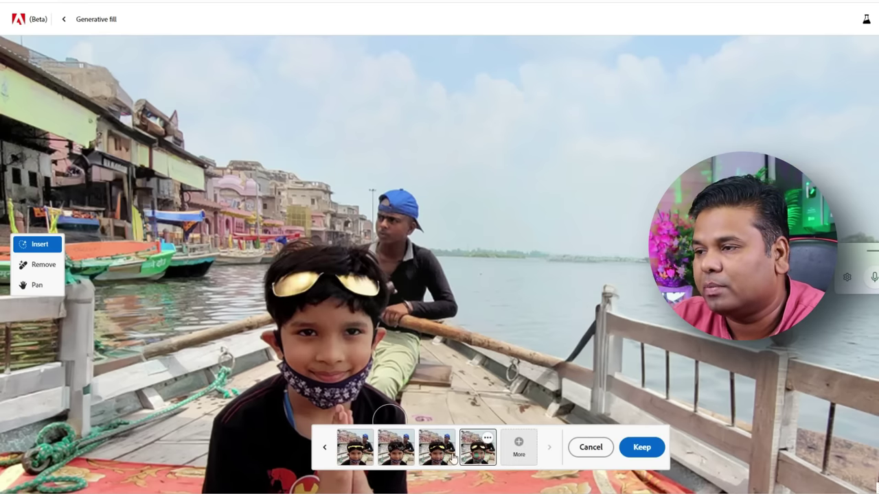
left_click(437, 459)
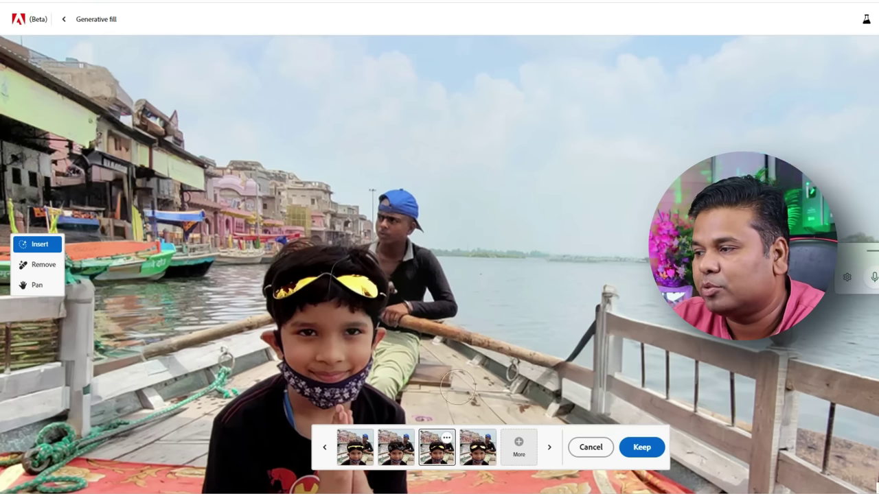
left_click(643, 460)
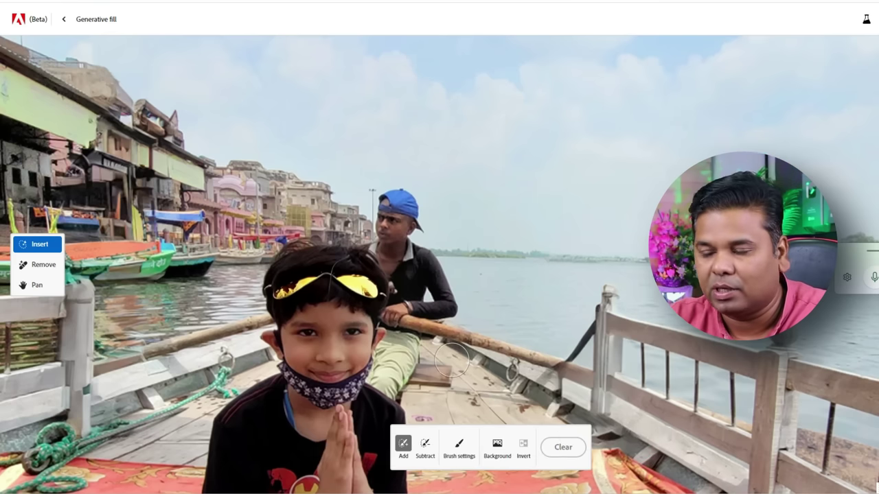
scroll(447, 351, "down", 5)
left_click_drag(448, 351, 449, 268)
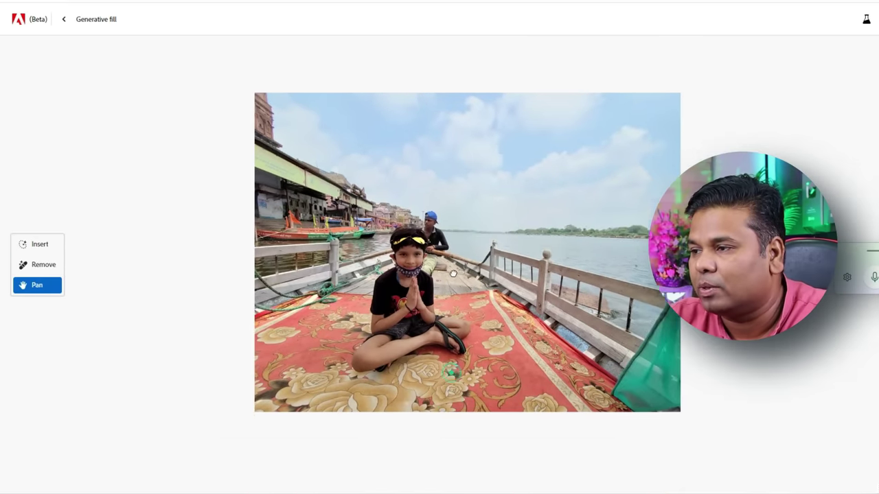
scroll(450, 261, "up", 3)
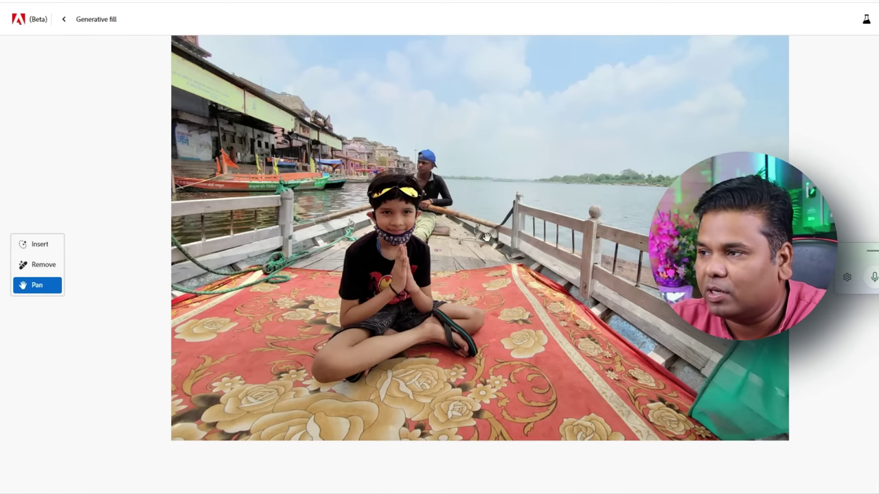
left_click_drag(485, 237, 485, 258)
scroll(488, 349, "up", 3)
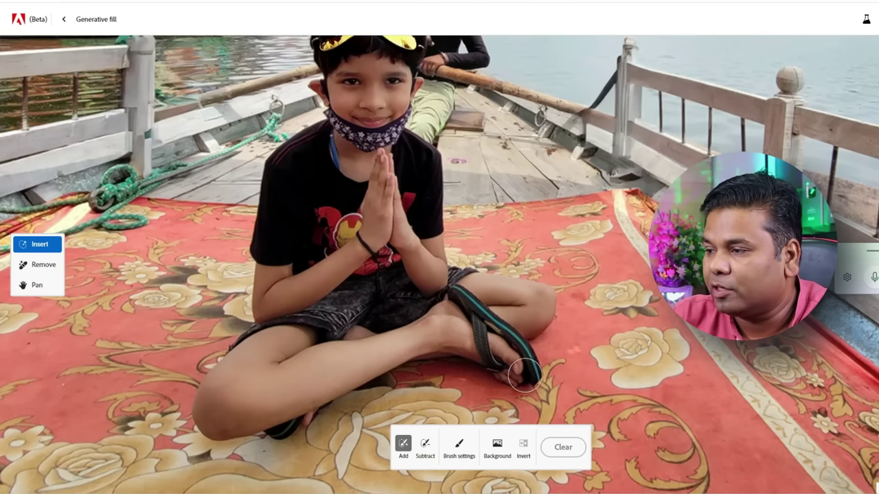
mouse_move(526, 375)
left_mouse_down()
mouse_move(441, 316)
mouse_move(485, 343)
mouse_move(431, 338)
mouse_move(450, 315)
left_mouse_up()
type("Pant")
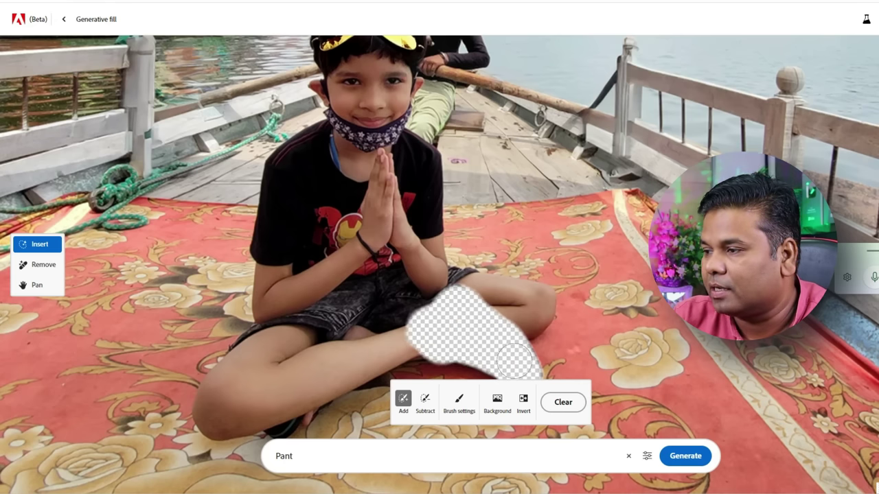
left_click(300, 459)
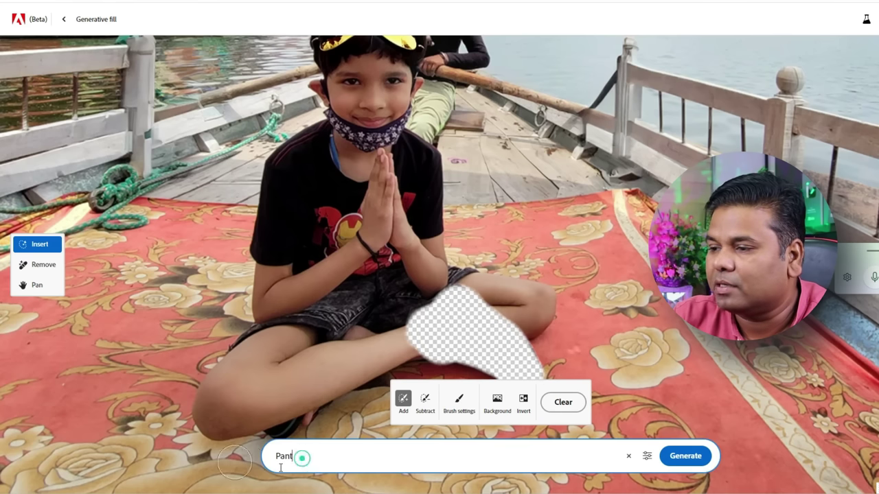
key("BackSpace")
key("BackSpace")
key("BackSpace")
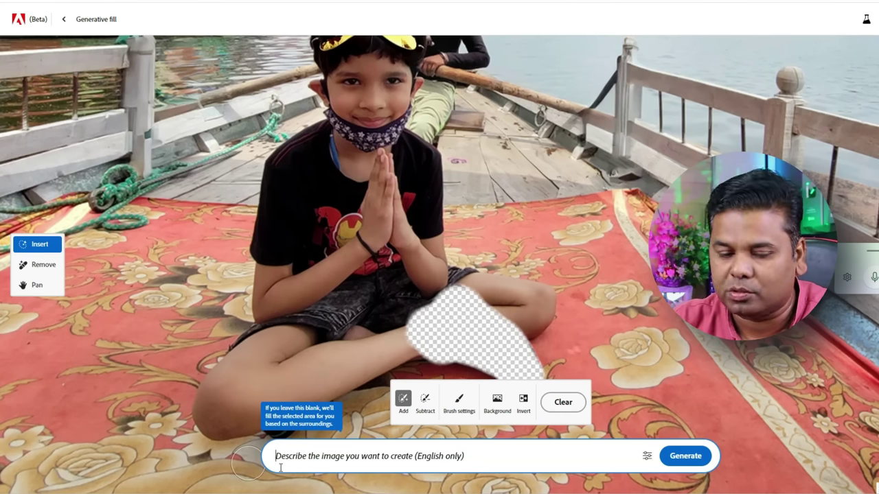
type("Sport shoes")
left_click(687, 458)
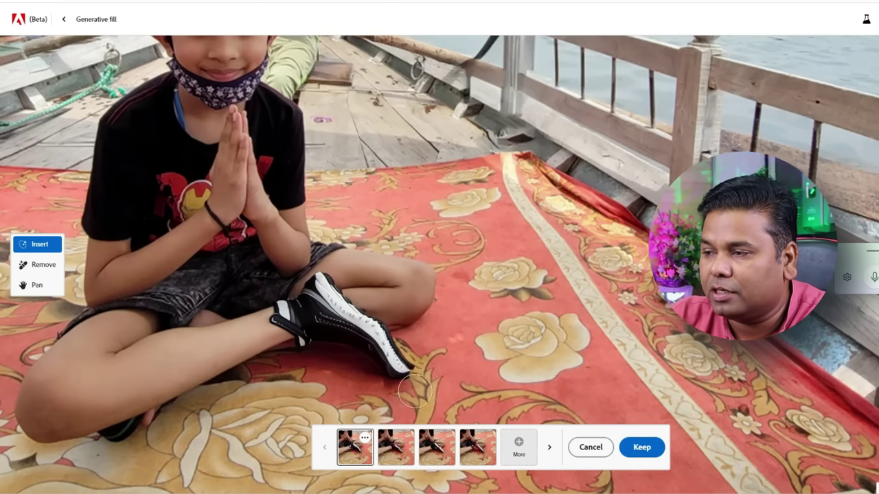
left_click(396, 453)
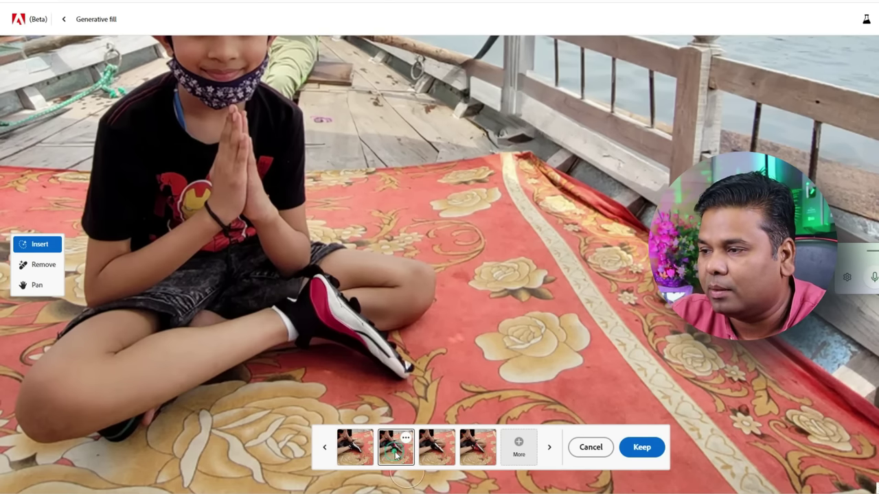
left_click(437, 453)
left_click(478, 456)
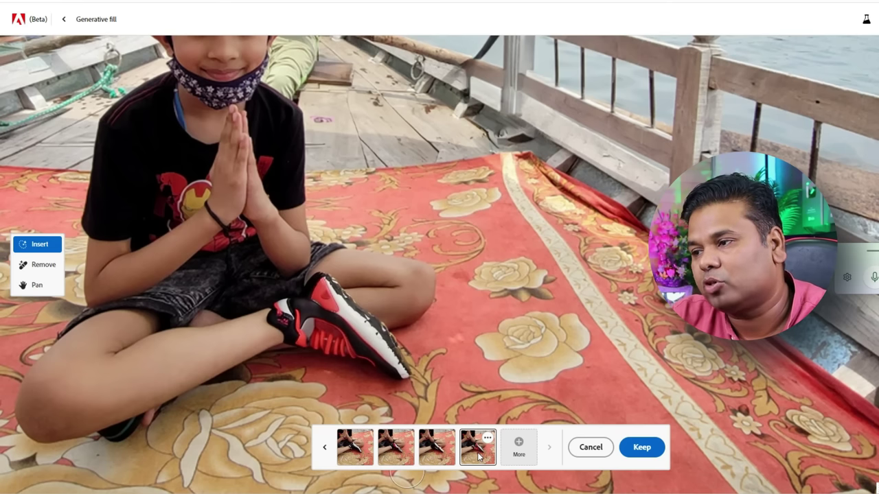
left_click(518, 445)
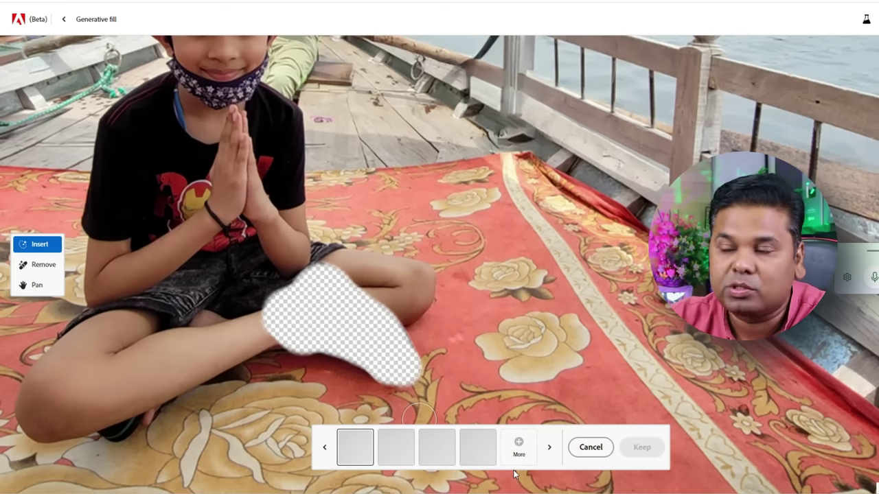
left_click(590, 447)
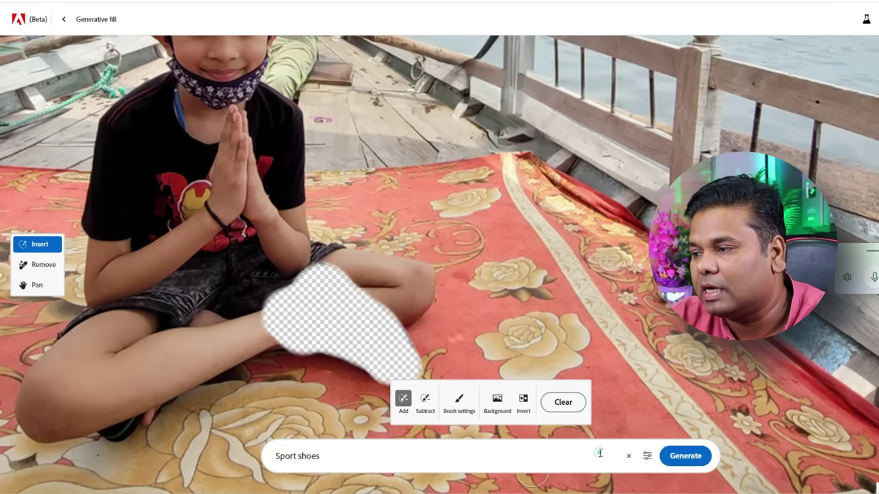
left_click(557, 405)
scroll(436, 369, "down", 5)
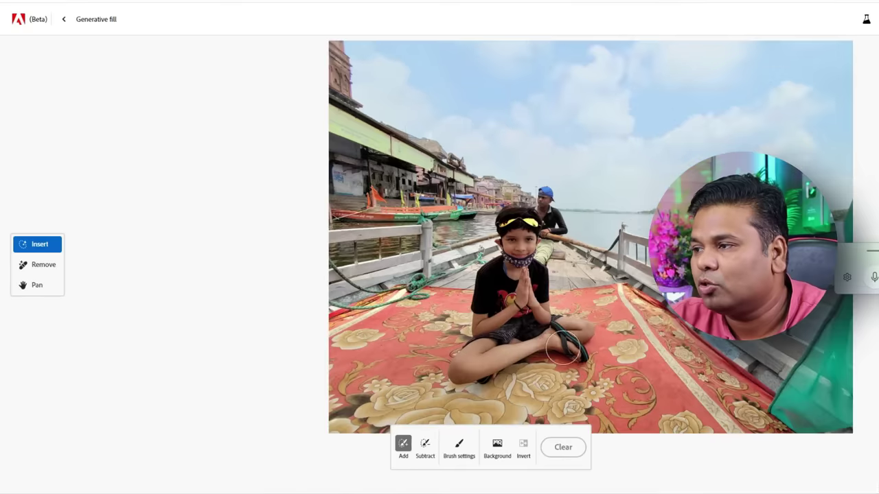
- Mark the boatman and the long oar pole for removal
left_click_drag(681, 309, 576, 306)
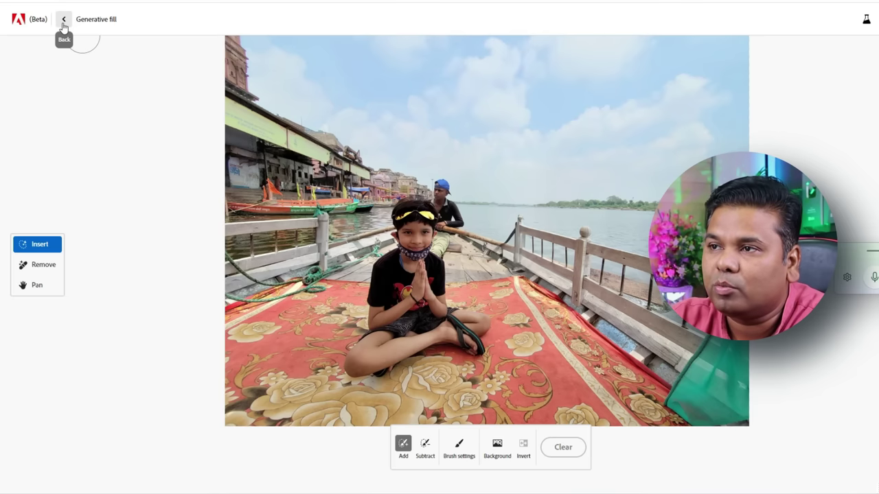
scroll(456, 237, "up", 2)
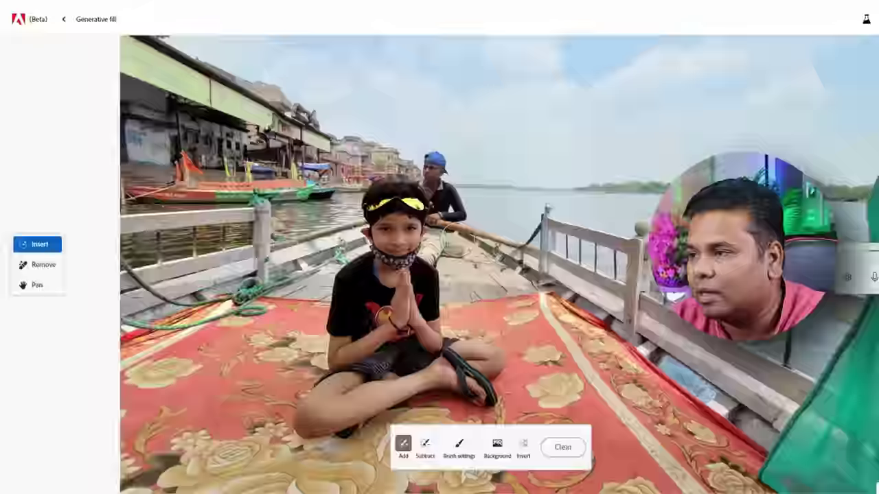
scroll(456, 237, "up", 3)
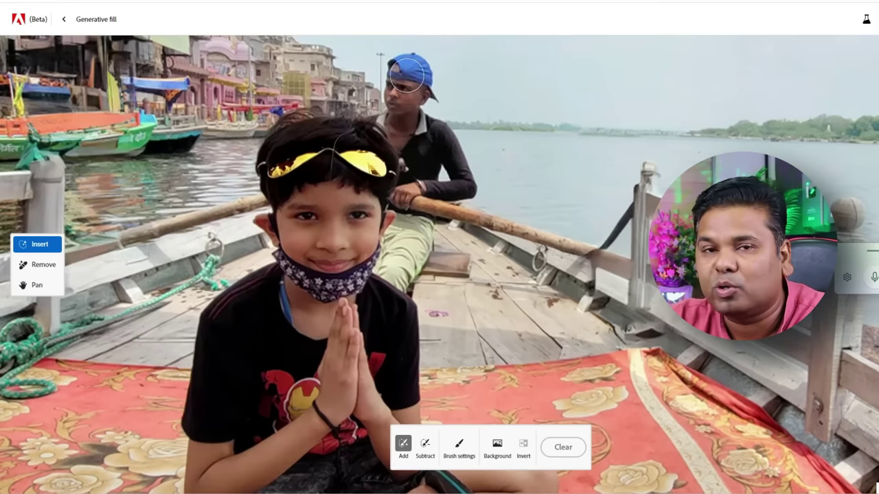
left_click(44, 264)
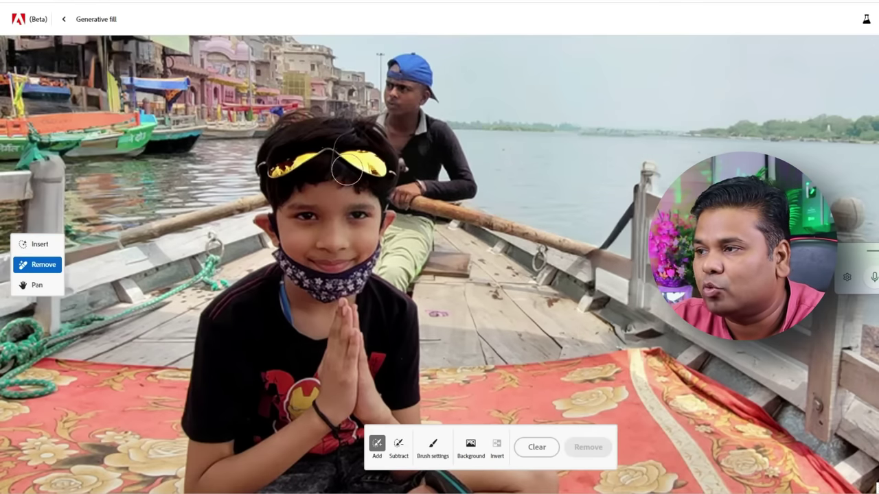
mouse_move(423, 292)
left_mouse_down()
mouse_move(419, 181)
mouse_move(437, 95)
mouse_move(414, 161)
left_mouse_up()
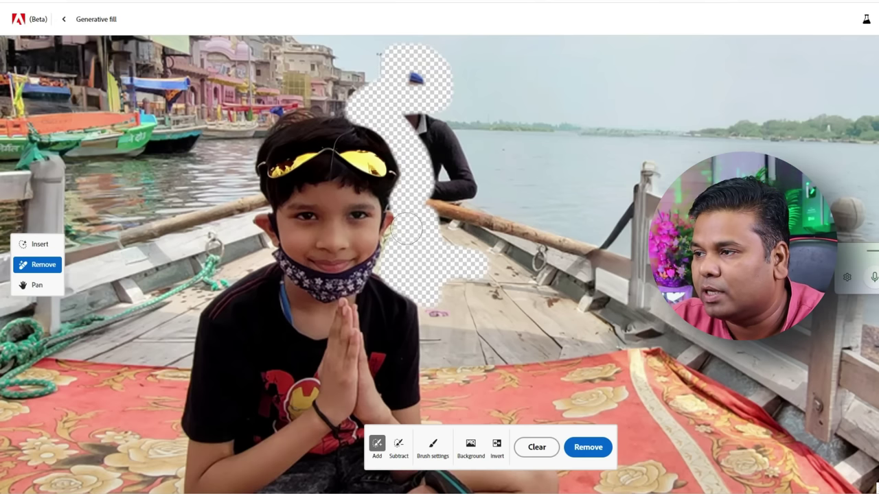
mouse_move(395, 250)
left_mouse_down()
mouse_move(453, 122)
mouse_move(474, 203)
mouse_move(543, 235)
mouse_move(487, 226)
left_mouse_up()
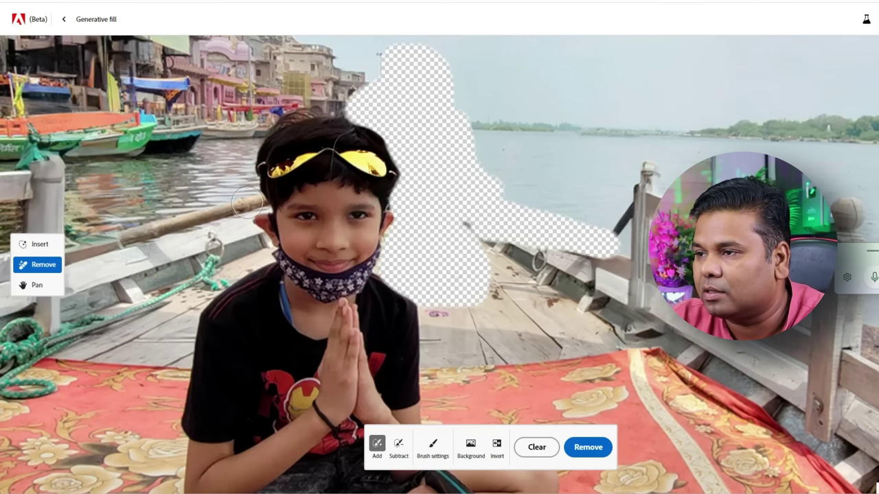
left_click_drag(249, 201, 100, 244)
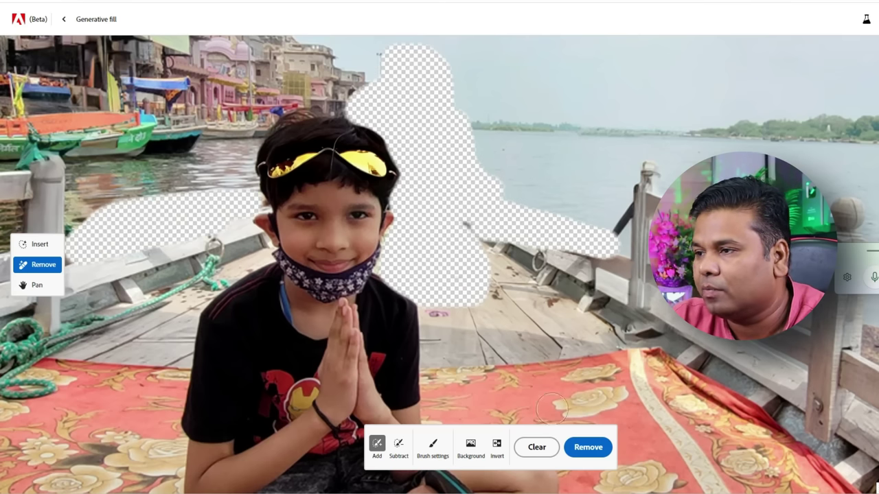
- Erase the boatman and oar pole, comparing the four result variations
left_click(588, 450)
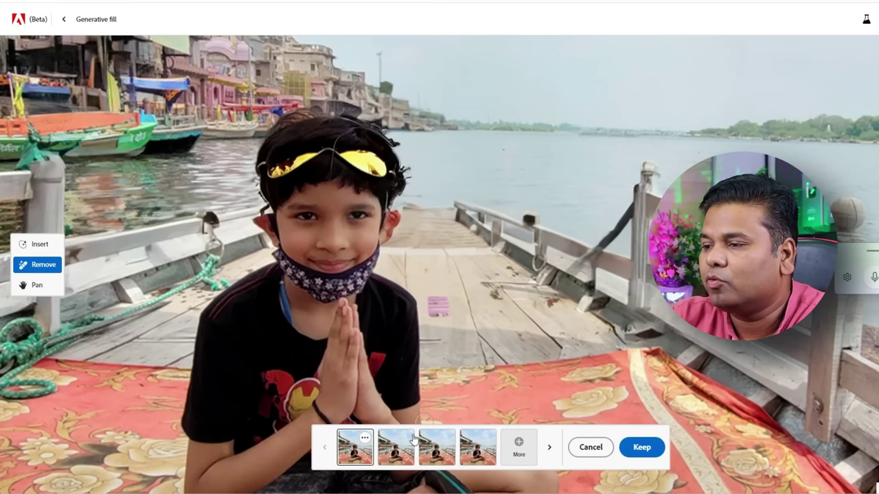
left_click(395, 454)
left_click(431, 453)
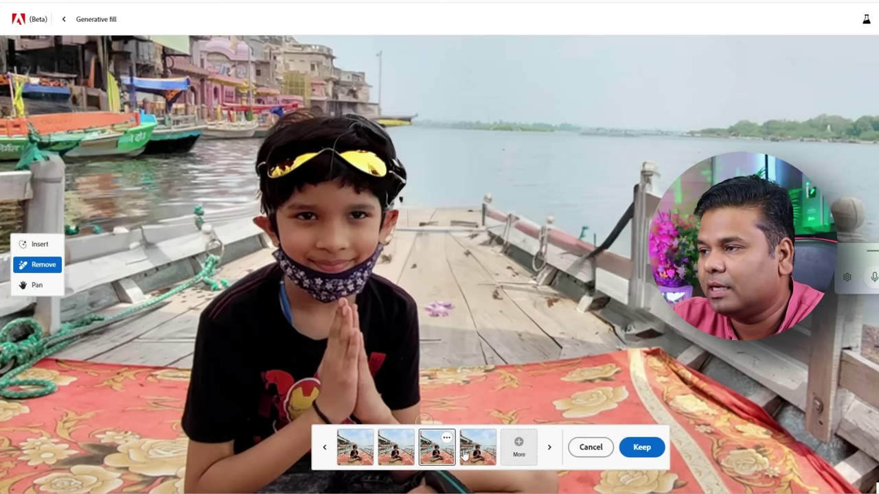
left_click(464, 455)
left_click(407, 451)
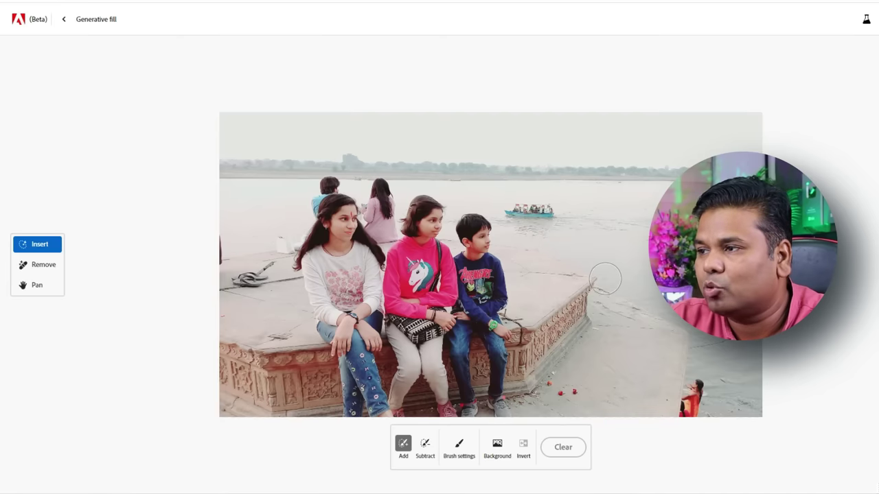
- Mark the sandals, background people, boat and edge figures for removal
scroll(515, 228, "up", 3)
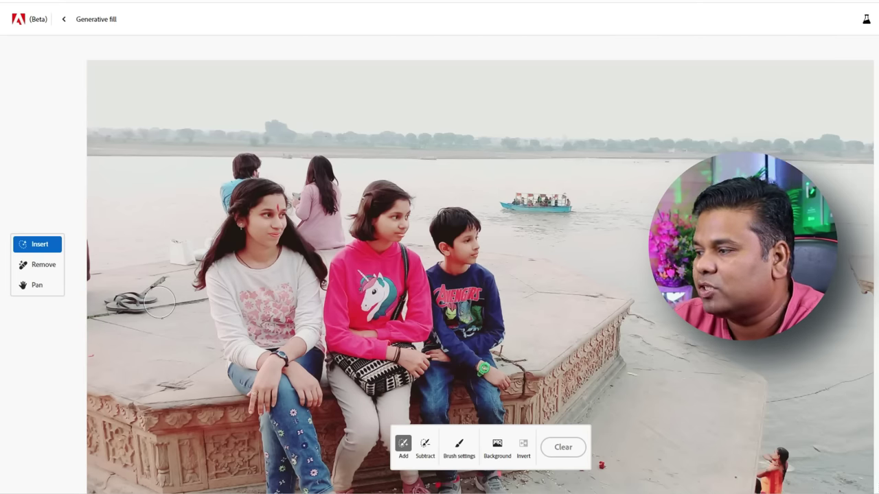
left_click(37, 265)
left_click_drag(118, 305, 130, 304)
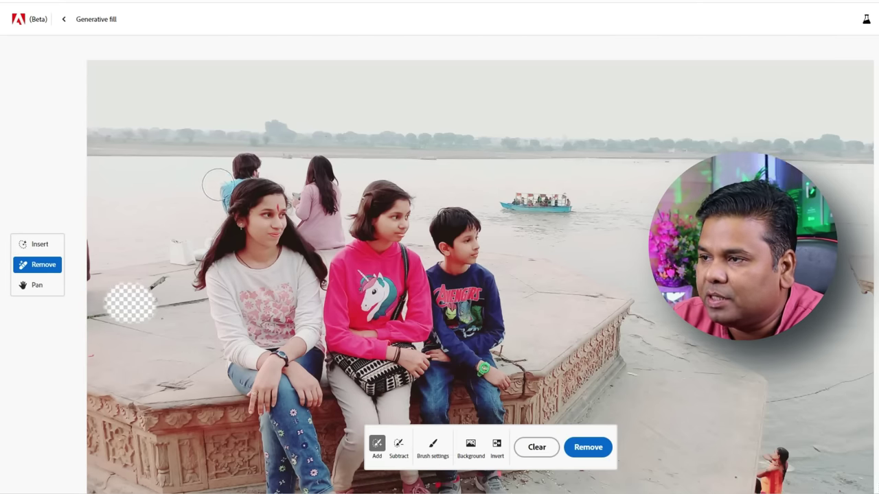
mouse_move(212, 197)
left_mouse_down()
mouse_move(227, 168)
mouse_move(247, 163)
left_mouse_up()
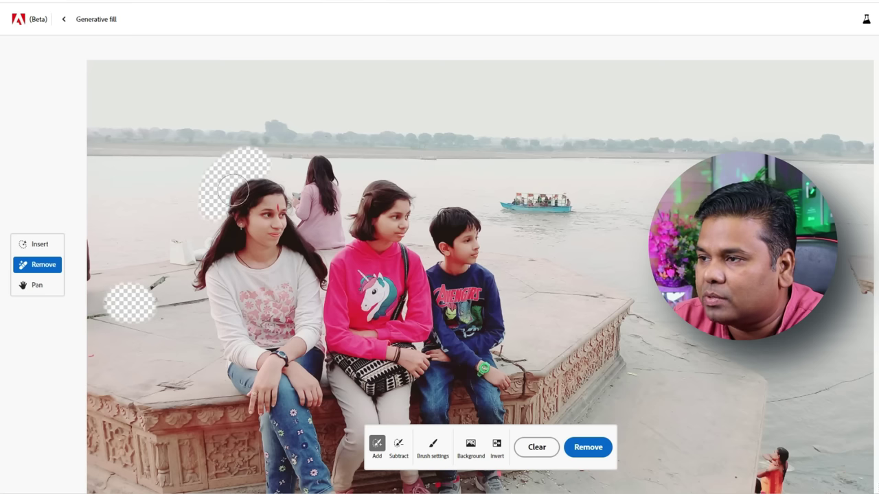
mouse_move(331, 234)
left_mouse_down()
mouse_move(316, 162)
mouse_move(333, 213)
mouse_move(322, 231)
mouse_move(307, 213)
mouse_move(311, 173)
left_mouse_up()
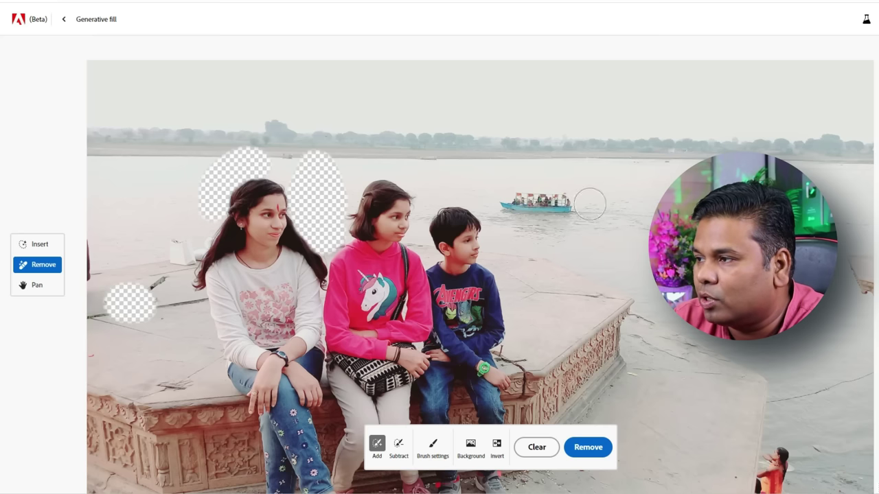
left_click_drag(590, 203, 506, 206)
left_click_drag(857, 245, 866, 311)
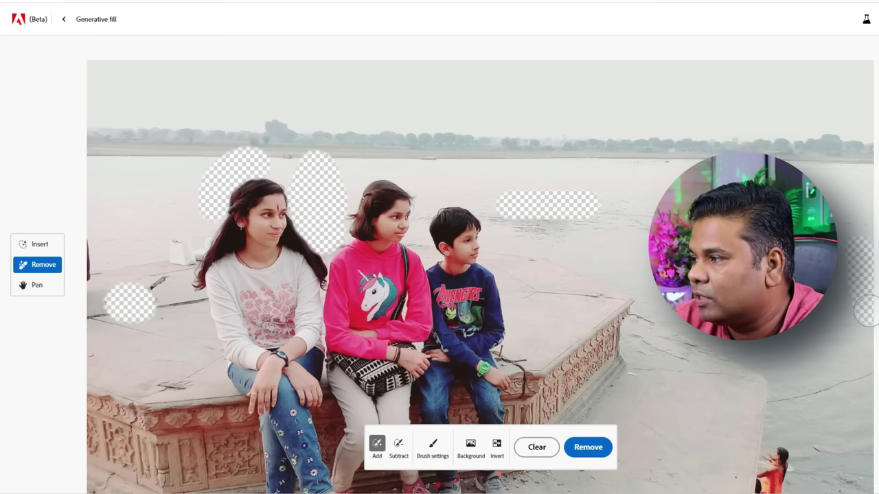
mouse_move(779, 455)
left_mouse_down()
mouse_move(769, 487)
mouse_move(776, 454)
mouse_move(783, 482)
left_mouse_up()
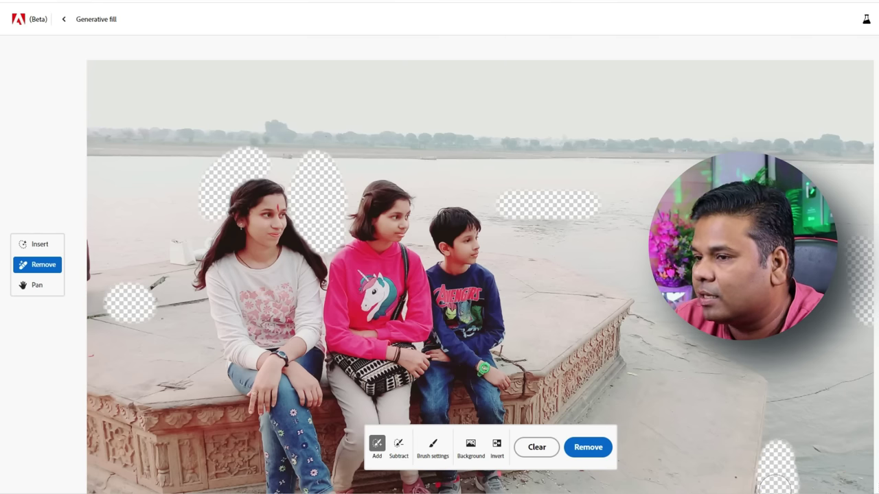
- Add the dark left-edge post to the mask, erase everything marked, and keep it
left_click_drag(83, 277, 81, 242)
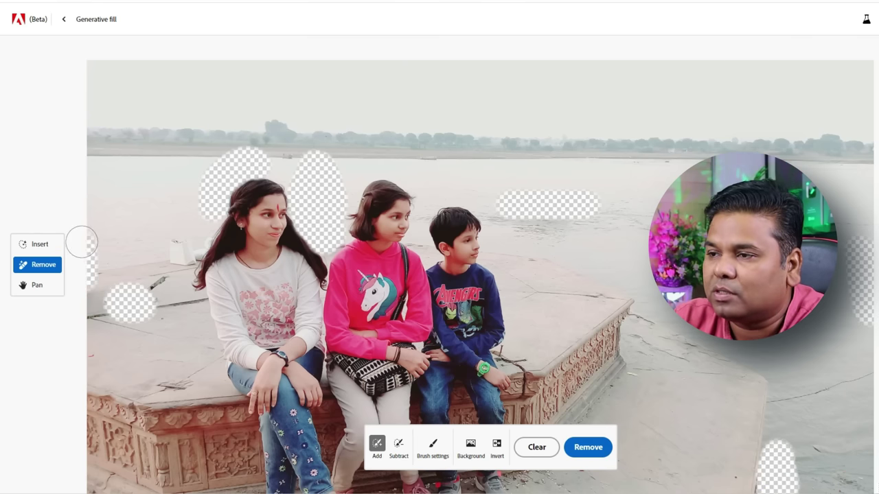
left_click_drag(168, 256, 179, 251)
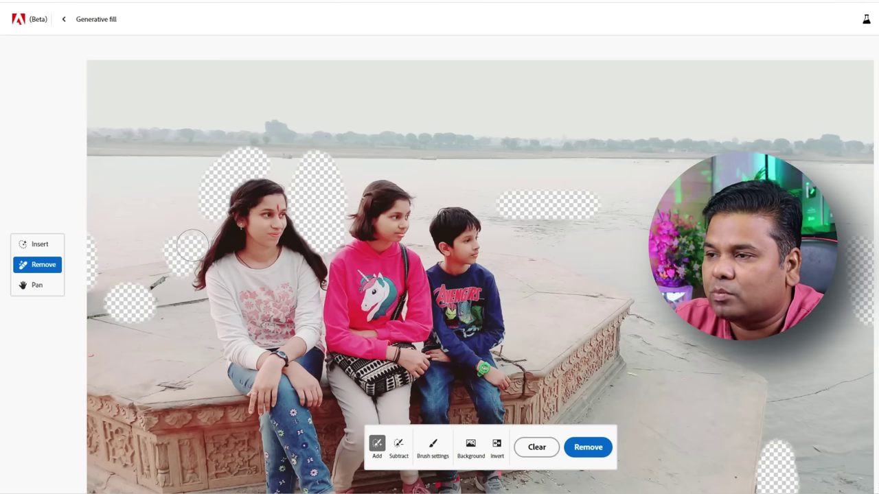
left_click(584, 447)
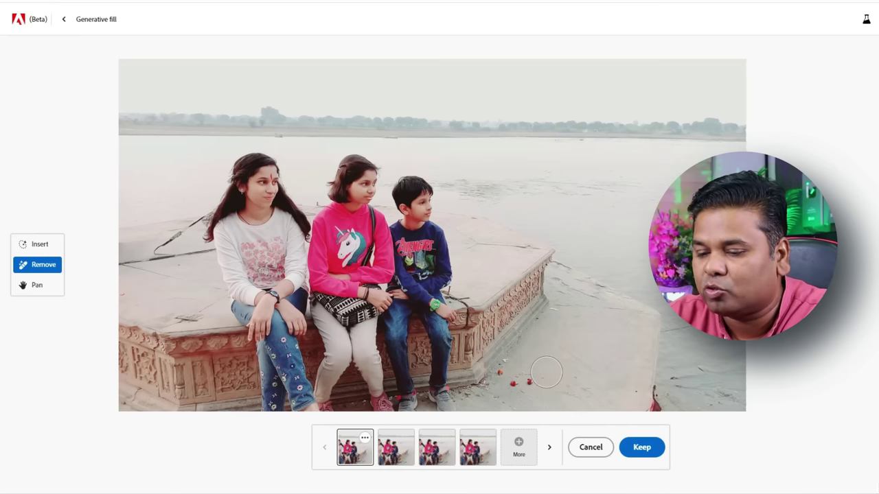
left_click(40, 244)
- Generate 'marigold flowers' on the empty ground right of the three children
left_click(563, 279)
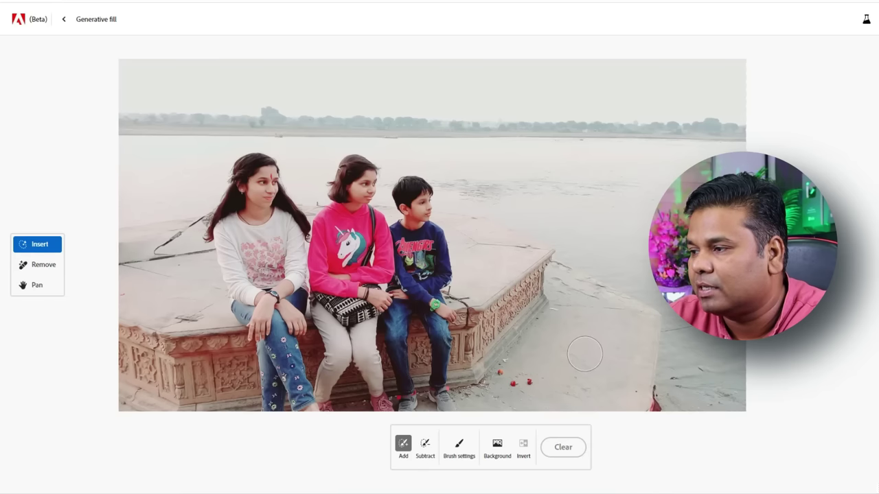
left_click_drag(529, 371, 579, 378)
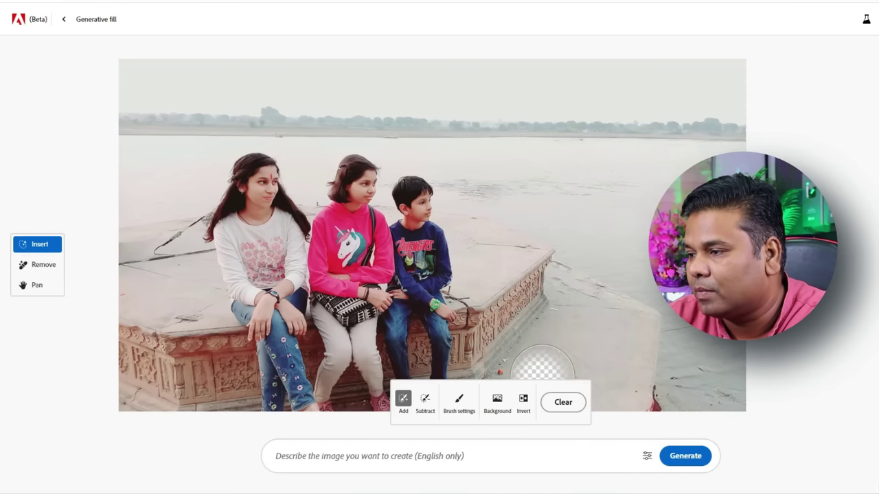
left_click(360, 458)
type("marigold flowers")
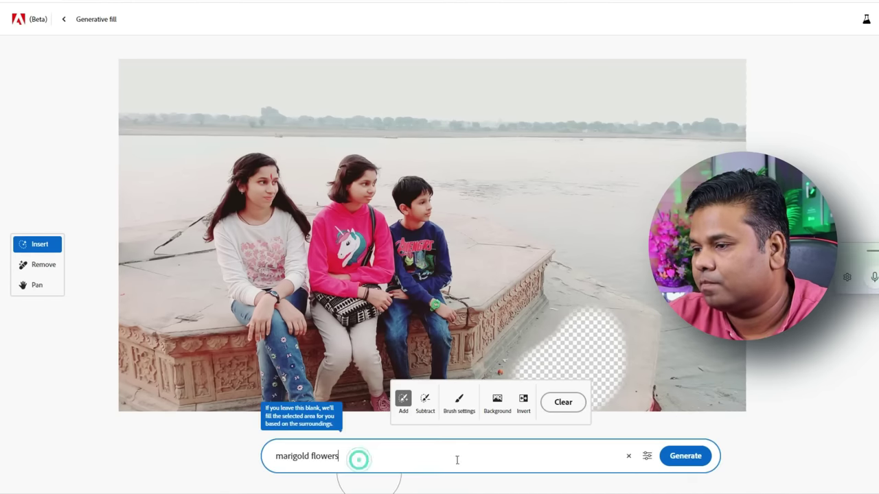
left_click(684, 457)
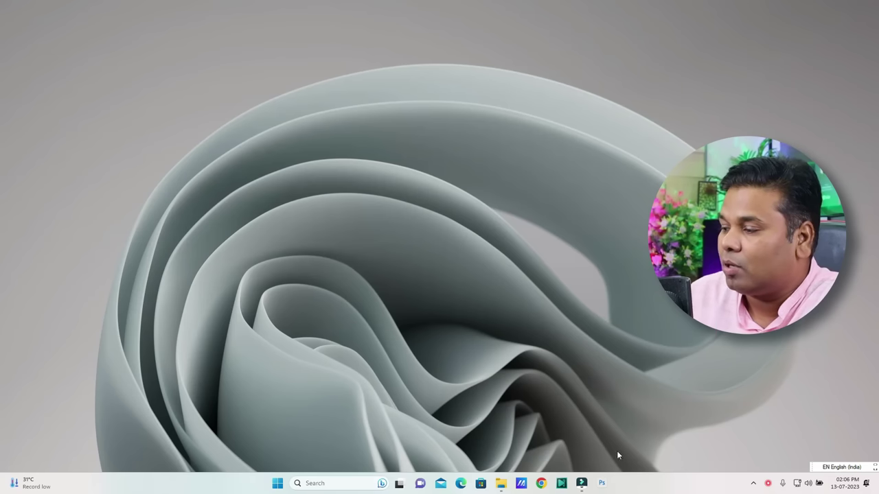
- Switch to Photoshop showing the statue photo lord-shiva-gd2bbe8675_640.jpg
left_click(601, 483)
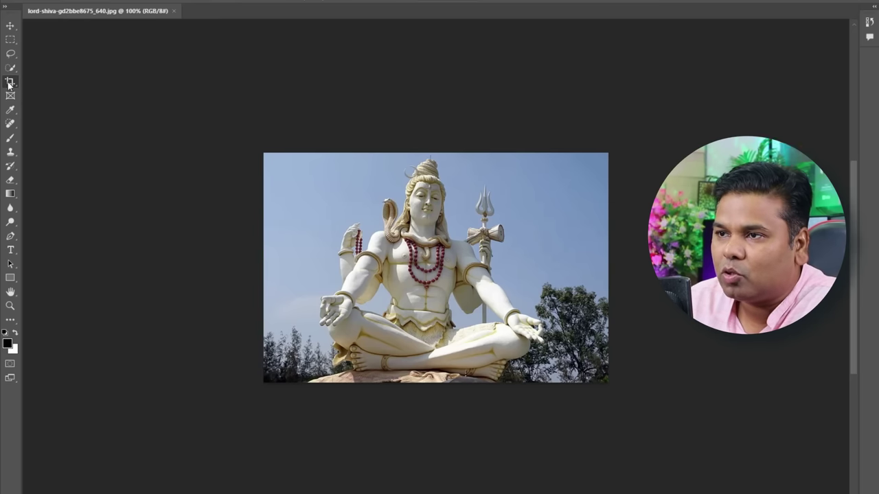
- Extend the canvas downward below the statue photo with the Crop tool
left_click(310, 215)
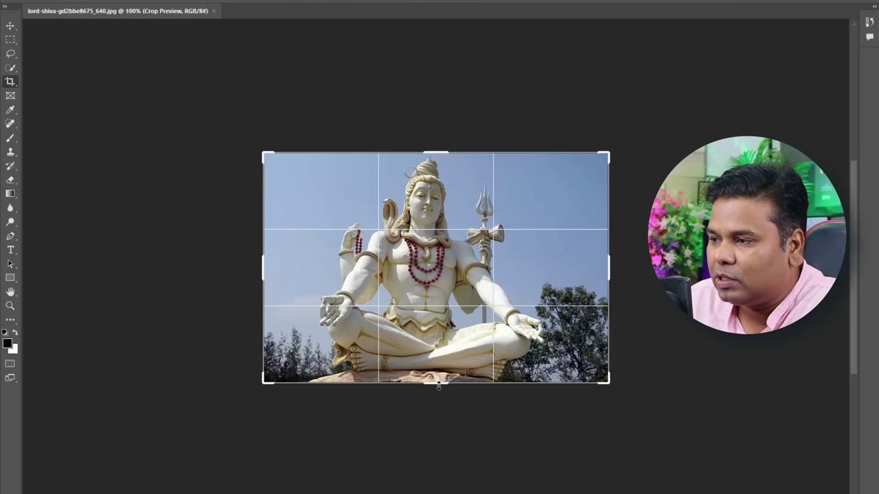
left_click_drag(438, 386, 457, 470)
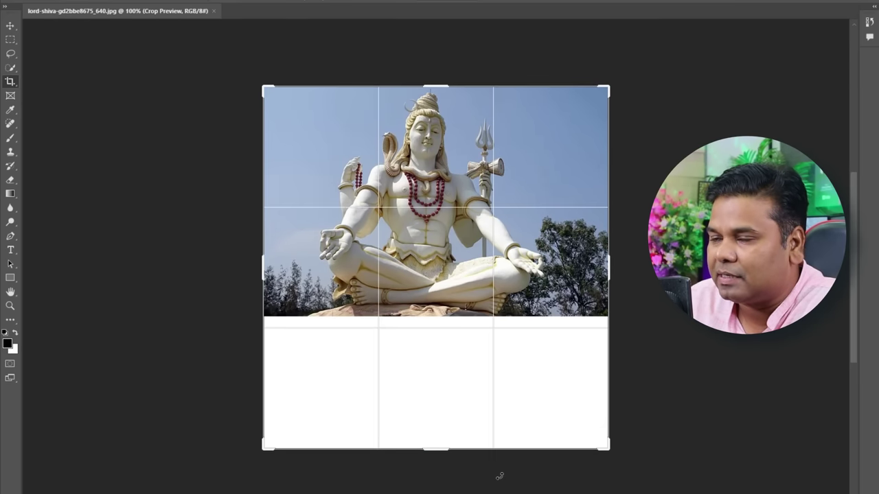
left_click(9, 40)
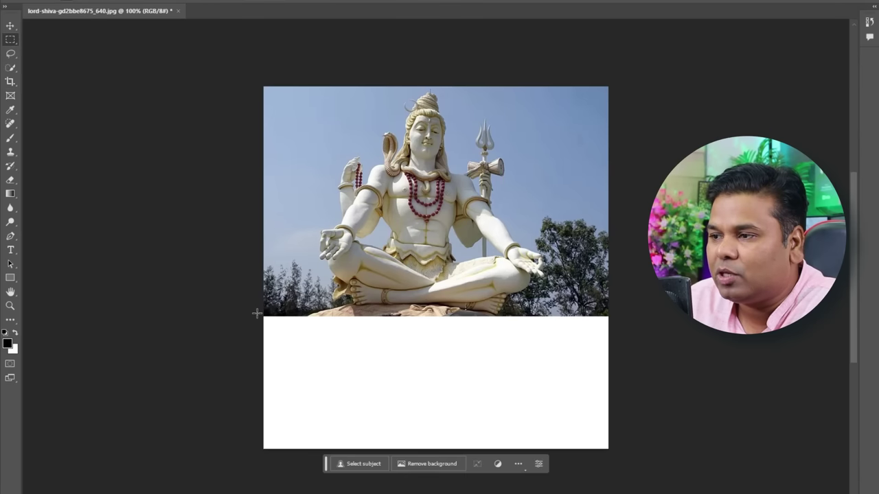
- Generative-fill the new white area, settling on the rocky pedestal variation
left_click_drag(254, 312, 615, 472)
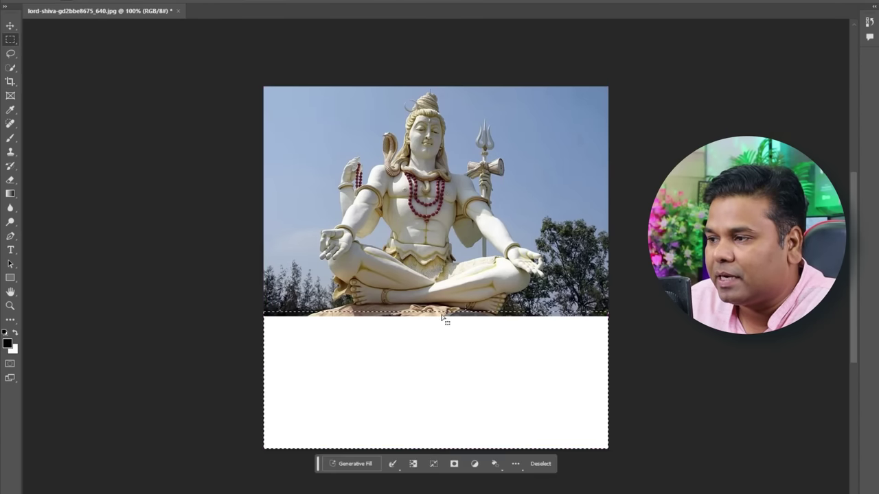
left_click_drag(508, 372, 481, 368)
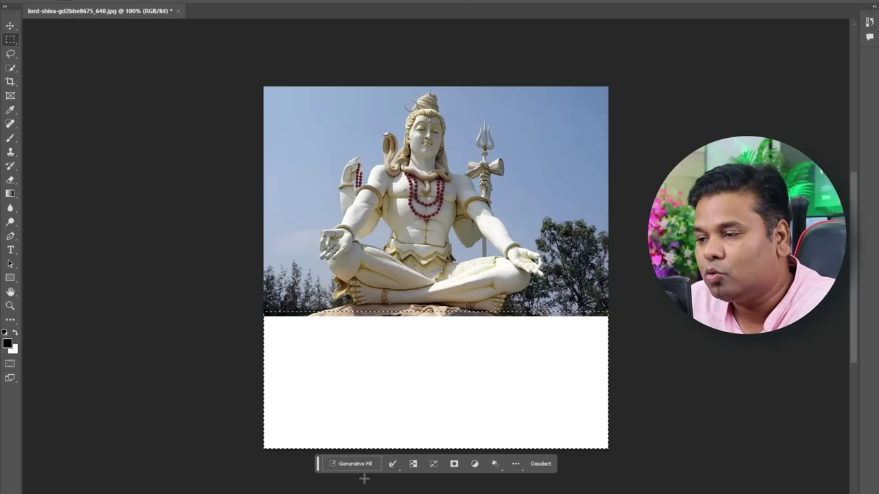
left_click(345, 464)
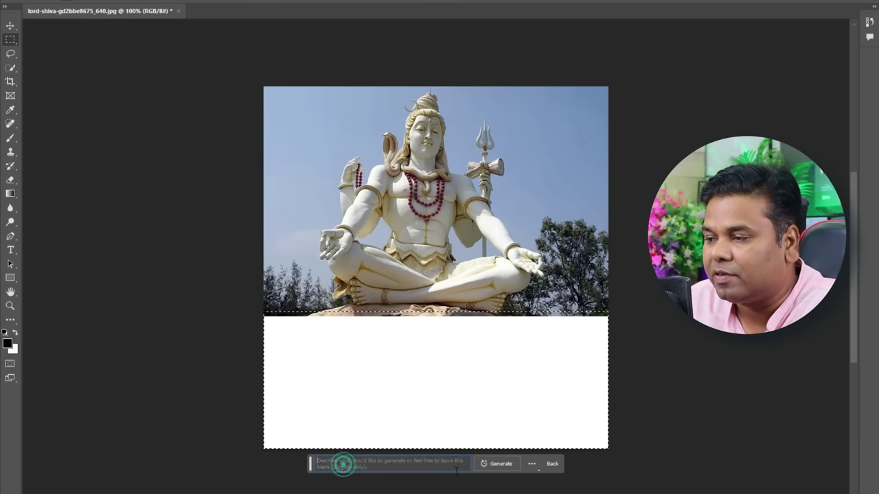
left_click(497, 466)
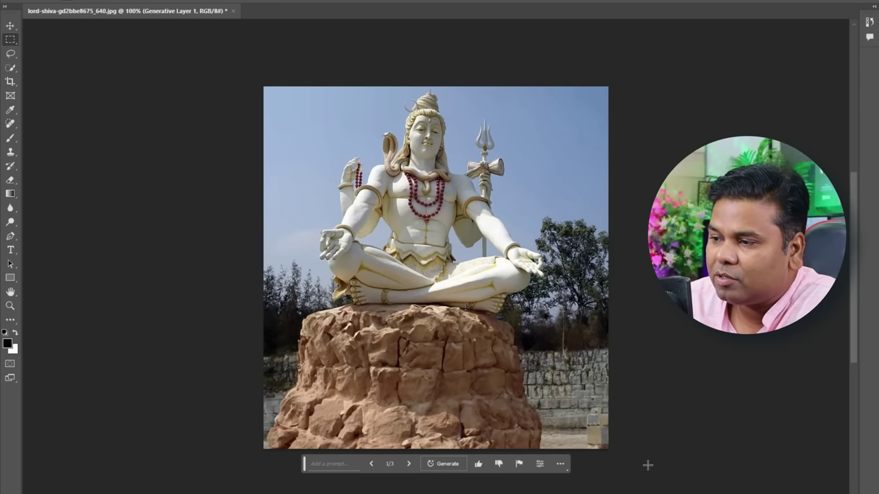
left_click(411, 464)
left_click(411, 463)
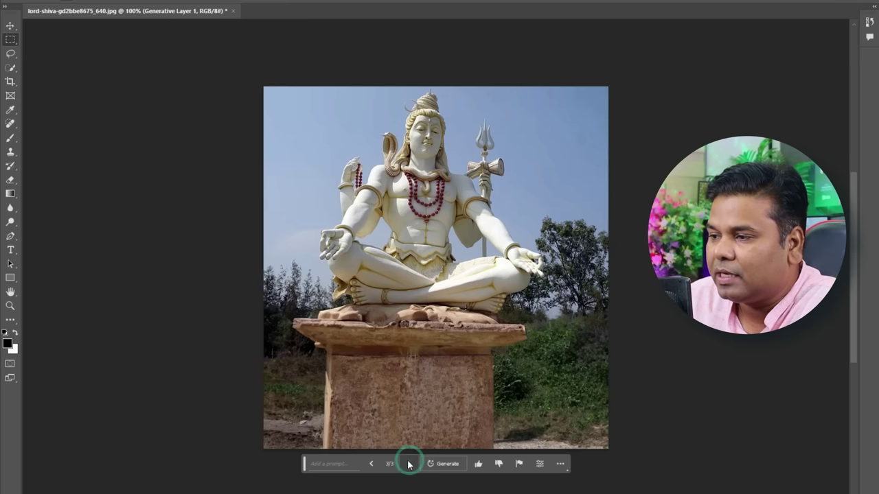
left_click(372, 464)
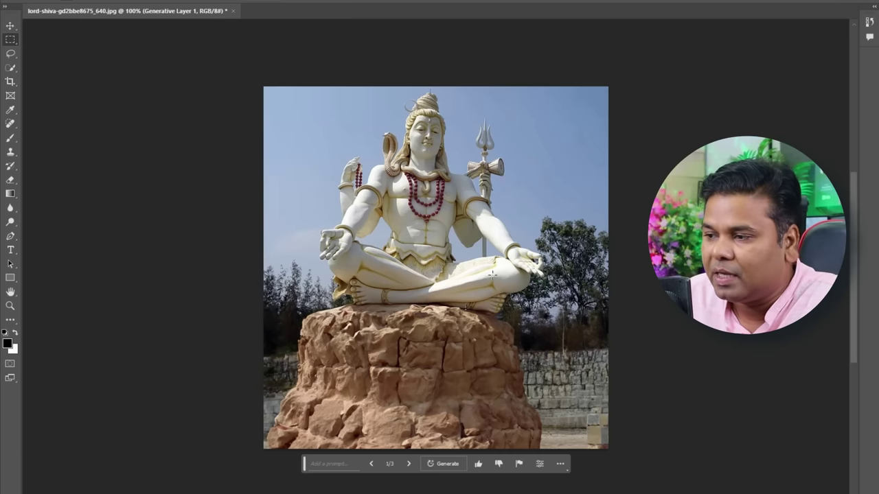
- Generate 'Kailash mountain' under the statue and choose the sandy hill with grazing cows
left_click(343, 469)
type("Kailash mountain")
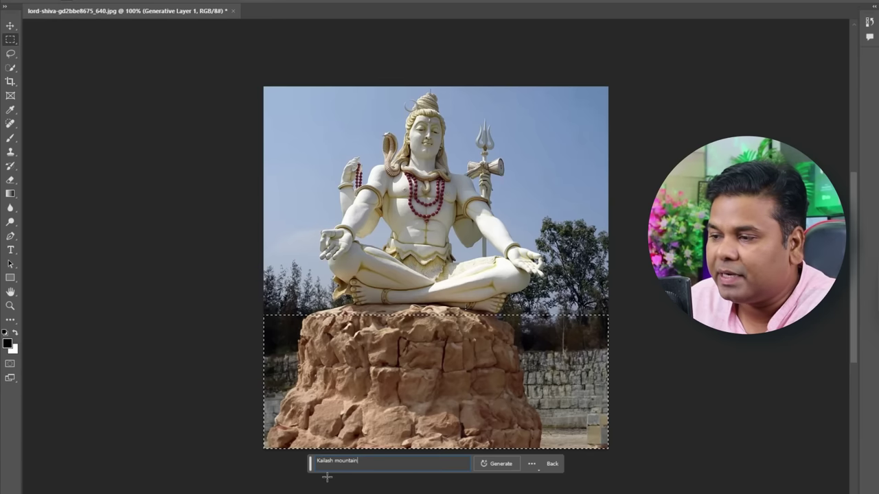
left_click(509, 464)
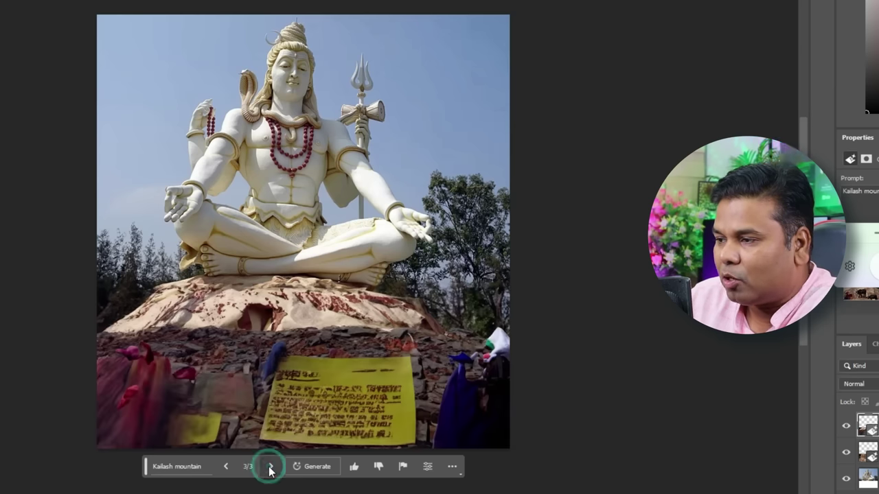
left_click(270, 467)
left_click(228, 467)
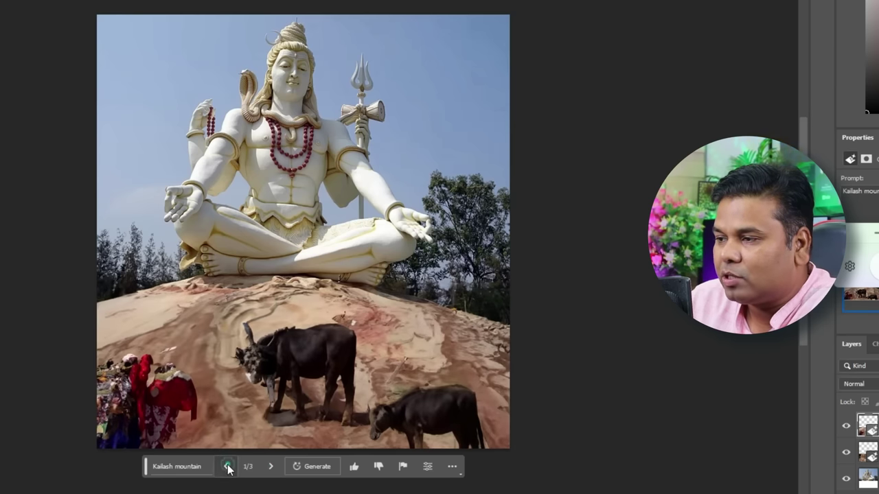
left_click(229, 467)
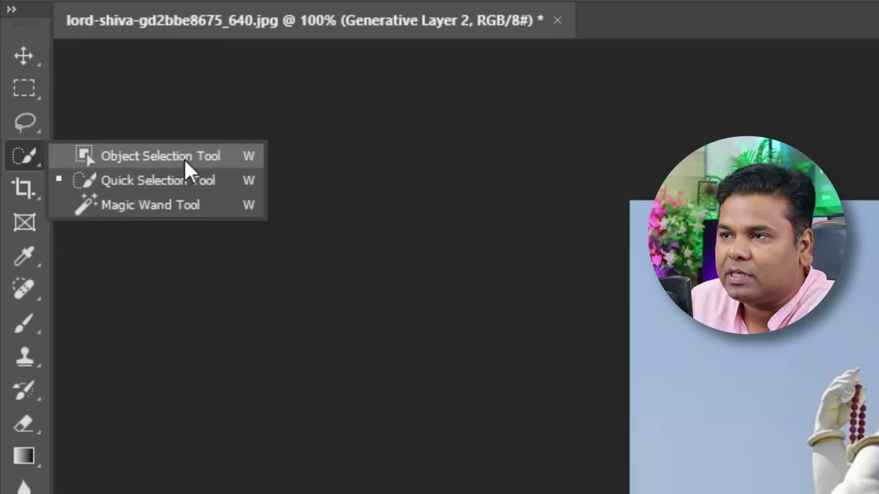
- Select everything except the statue and generate a 'Kailash mountain' background
left_click(184, 159)
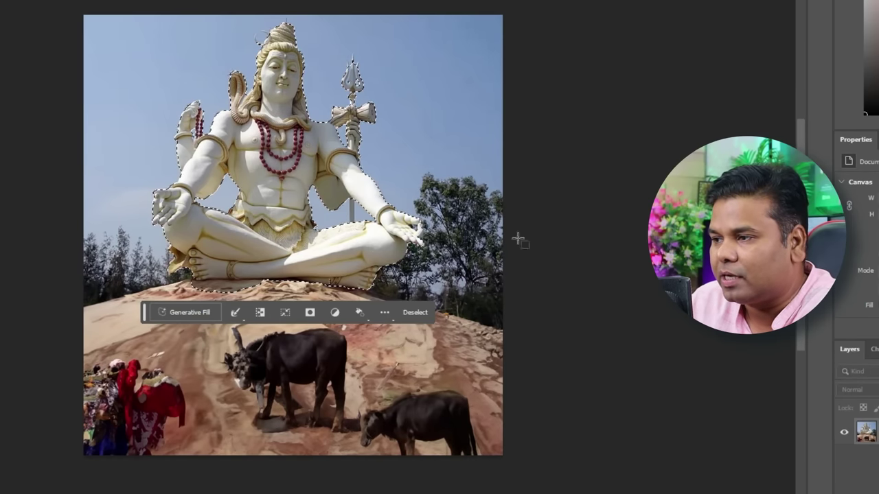
left_click(260, 313)
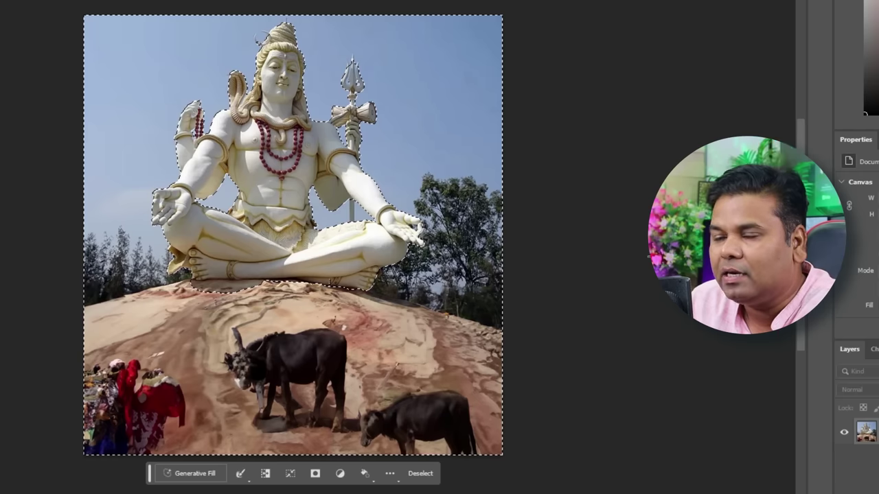
left_click(200, 476)
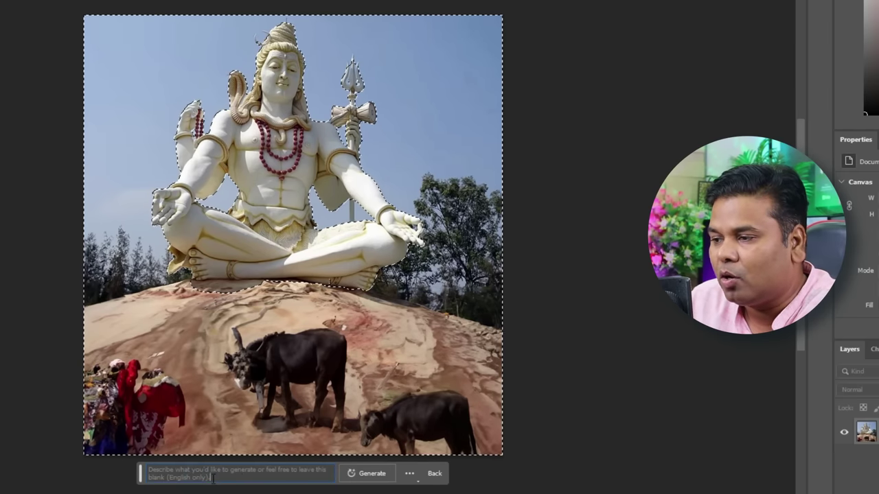
left_click(212, 479)
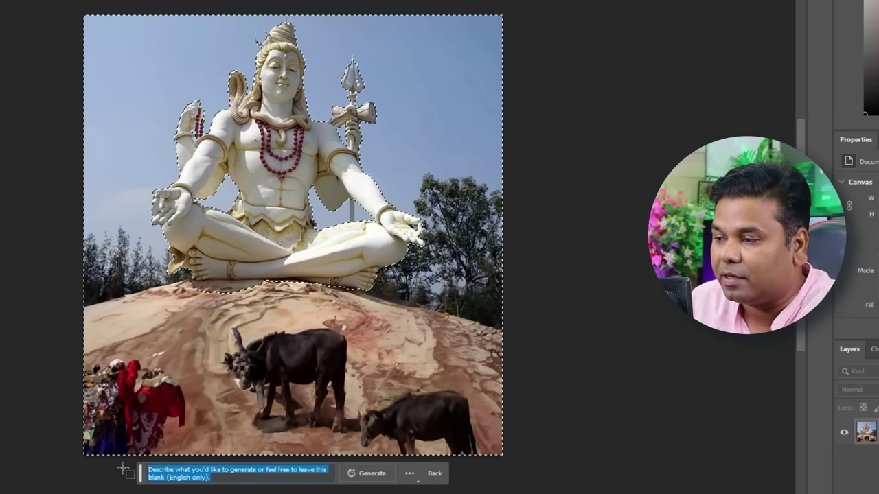
type("Kailash mountain")
left_click(357, 474)
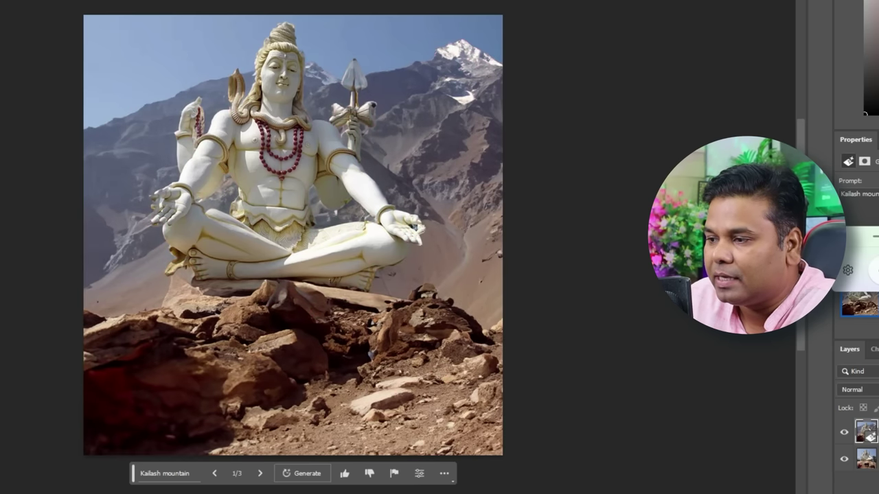
- Compare background variations and settle on the snowy peaks with large boulder (2 of 3)
left_click(260, 473)
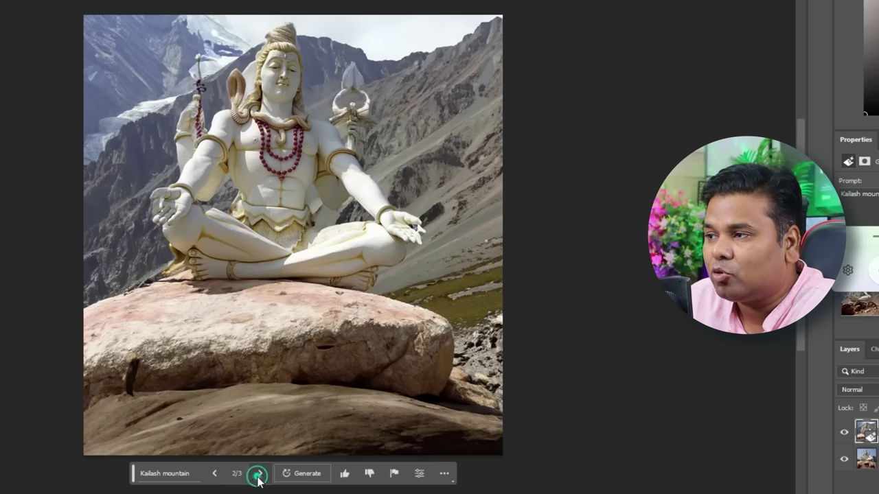
left_click(260, 474)
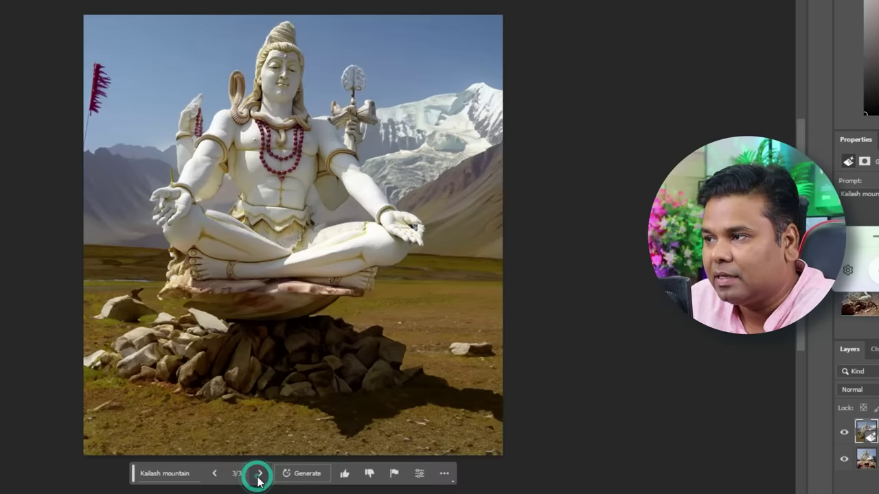
left_click(214, 474)
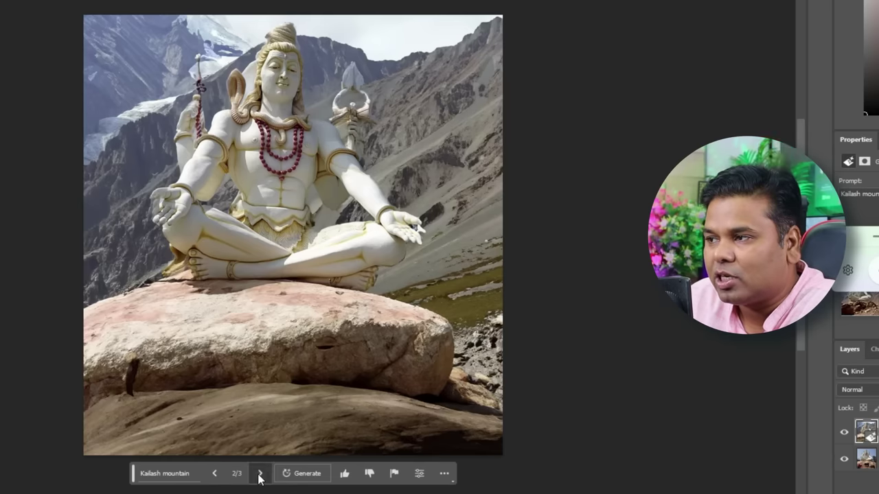
left_click(260, 474)
left_click(214, 474)
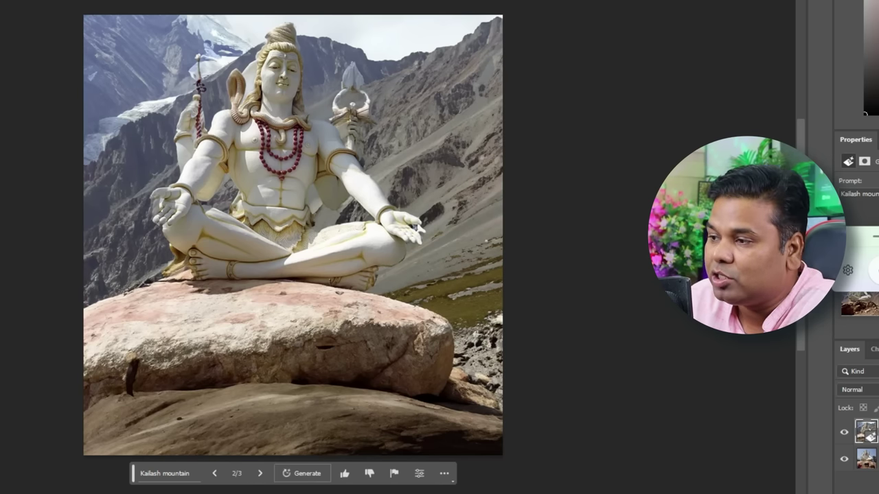
left_click(261, 474)
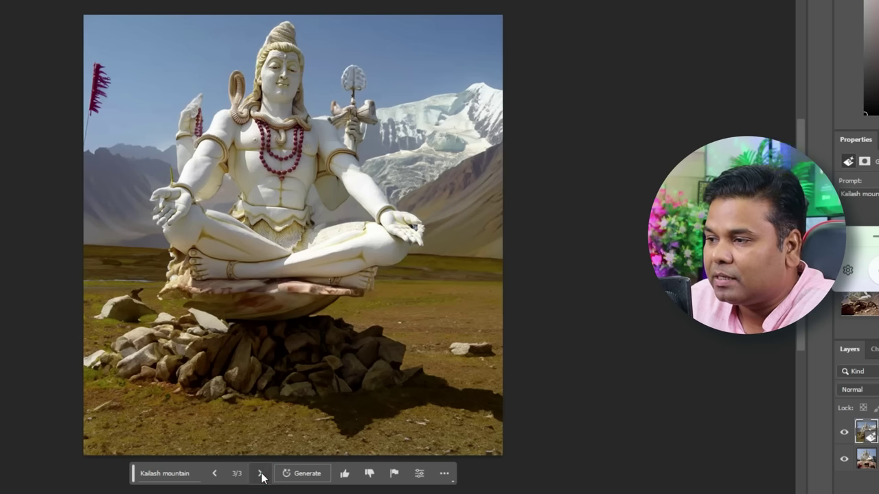
left_click(214, 474)
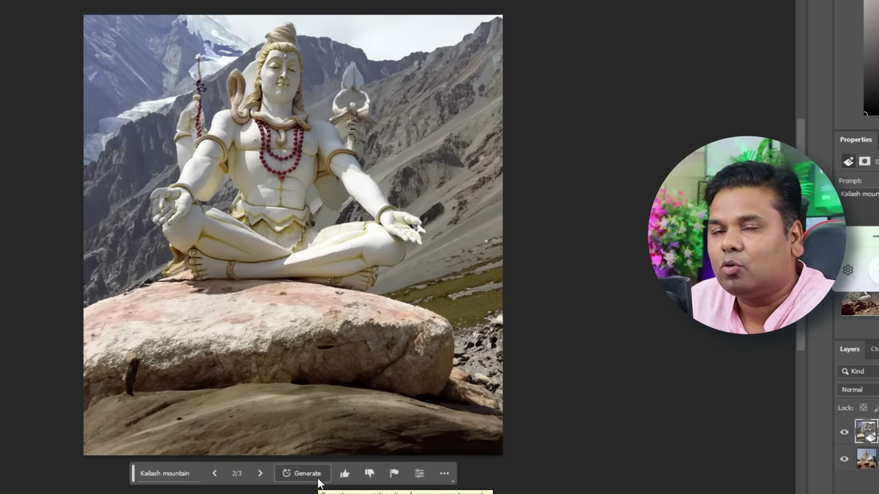
left_click(184, 474)
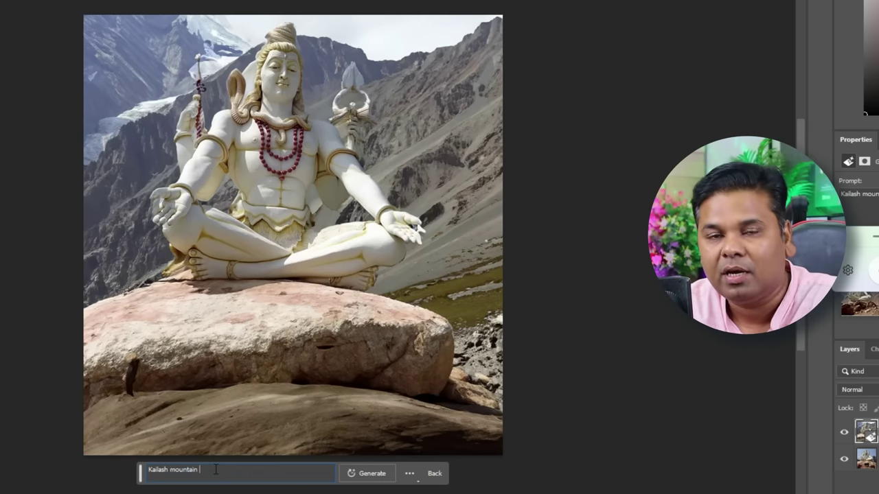
- Regenerate as 'Kailash mountain With Blue Lake', keeping the turquoise-lake boulder variation
type("With Blue Lake")
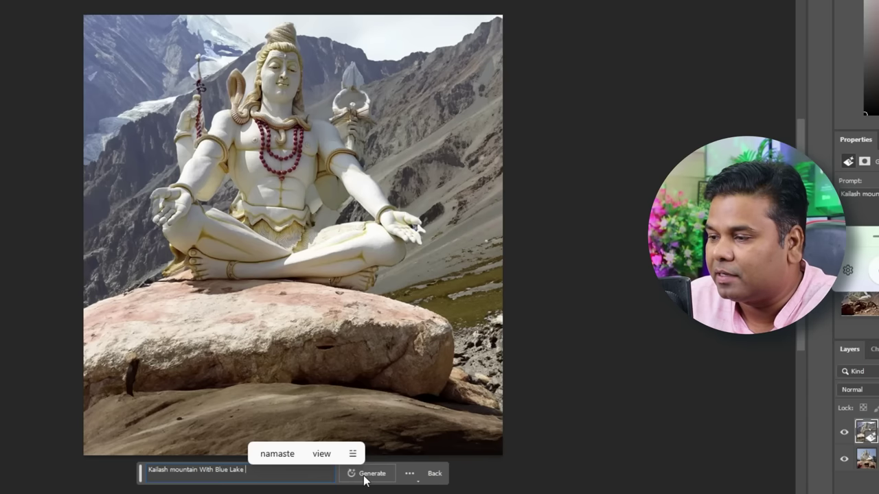
left_click(365, 476)
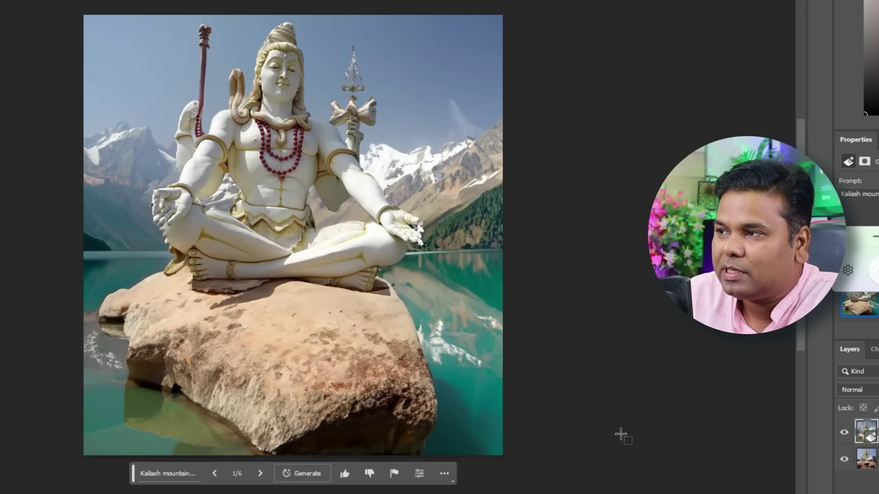
left_click(261, 474)
left_click(262, 474)
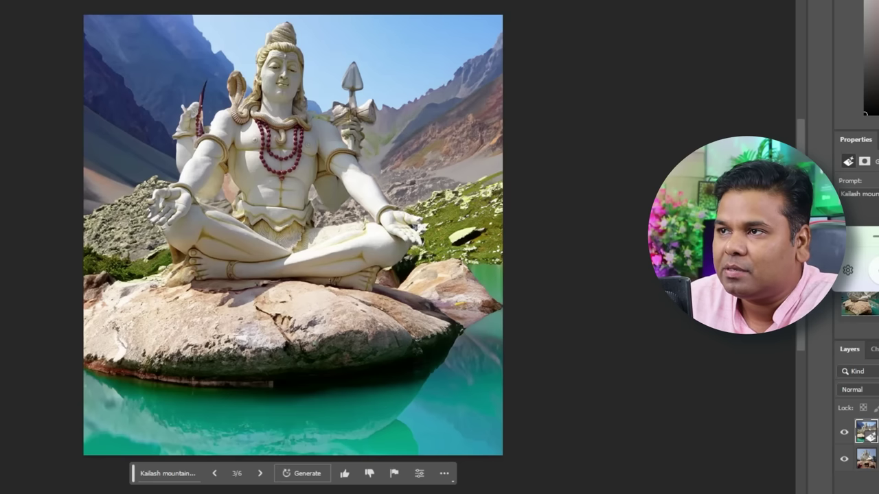
key("ctrl+shift+alt+n")
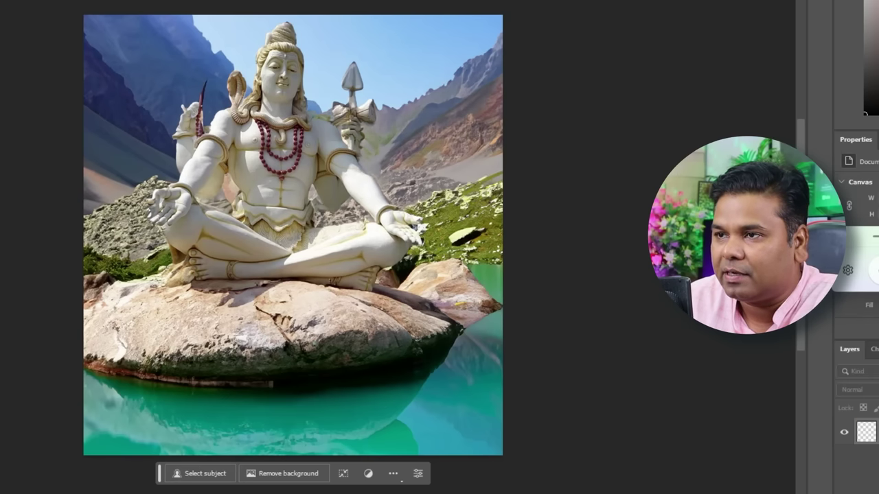
- Crop outward to enlarge the canvas on the top, right and left of the lake photo
key("c")
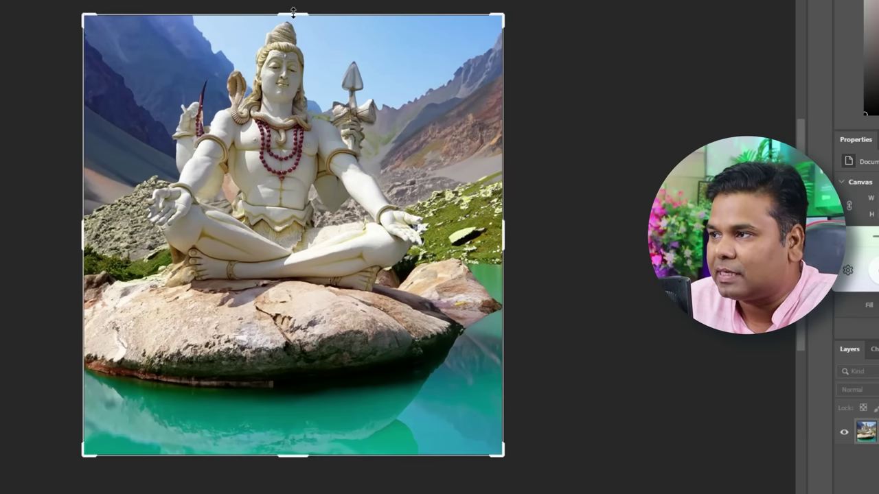
left_click_drag(294, 12, 293, 2)
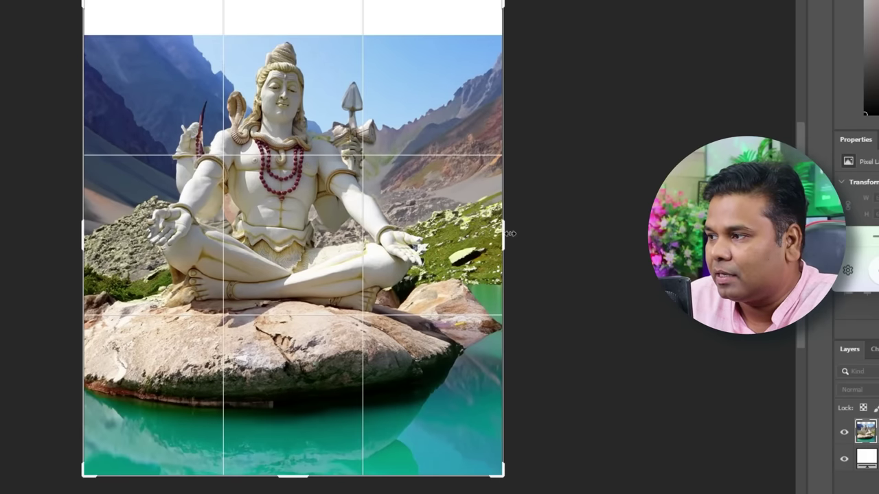
left_click_drag(510, 233, 530, 233)
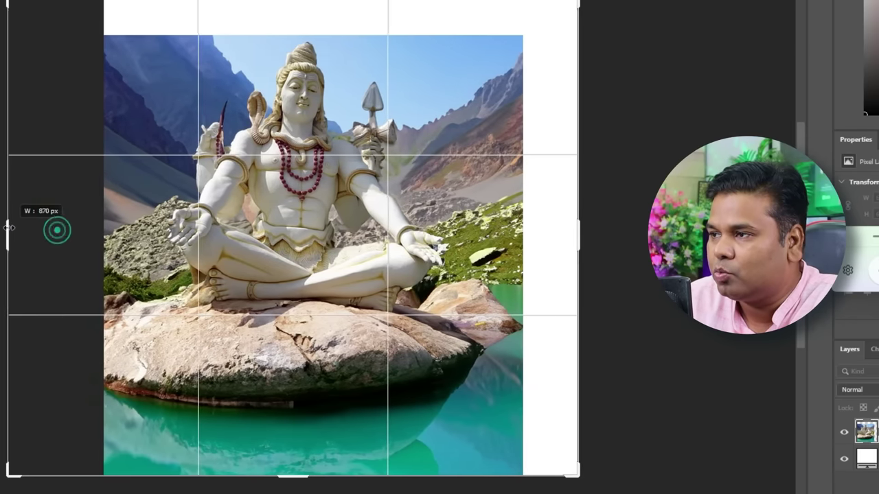
left_click_drag(56, 231, 12, 227)
key("Return")
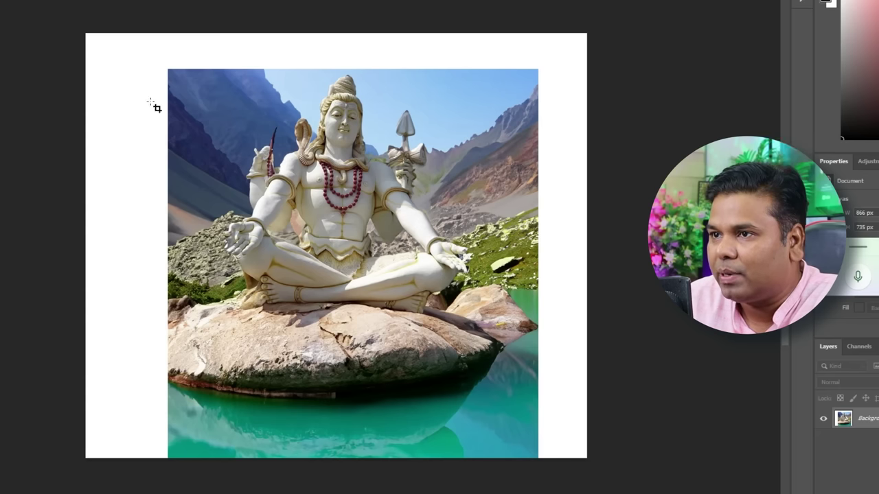
- Select the blank margins and fill them with prompt-less Generative Fill, keeping the second variation
left_click_drag(53, 26, 180, 464)
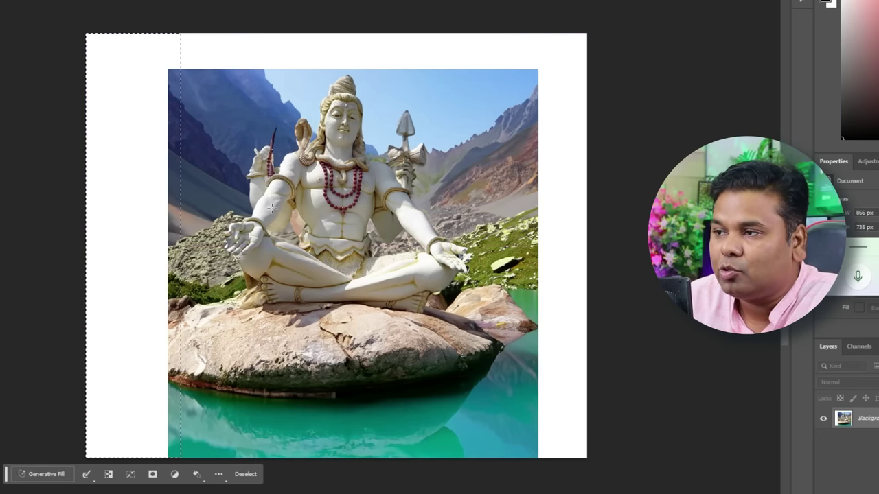
left_click_drag(82, 32, 599, 76)
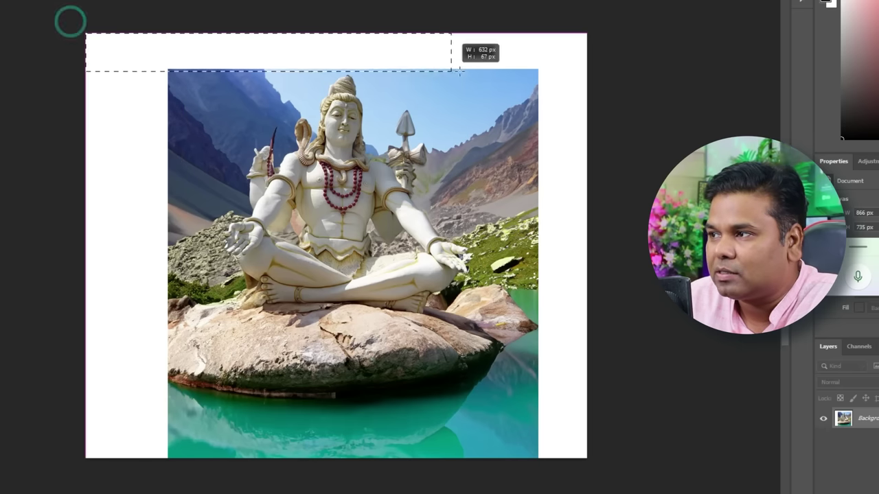
left_click_drag(599, 76, 618, 75)
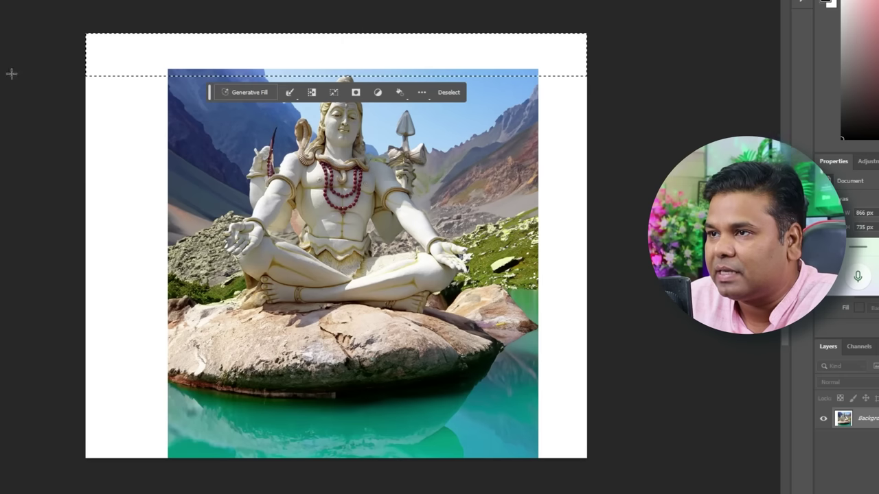
left_click_drag(57, 32, 188, 484, "shift")
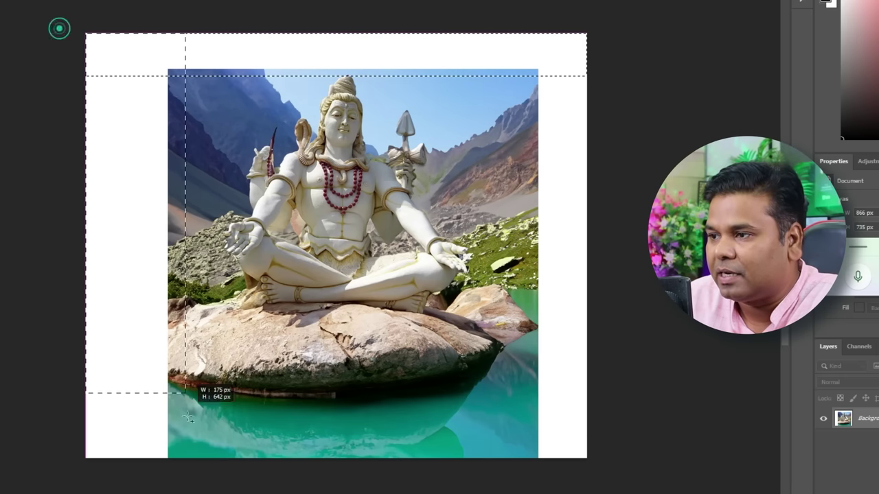
left_click_drag(620, 6, 502, 390, "shift")
scroll(571, 368, "up", 5)
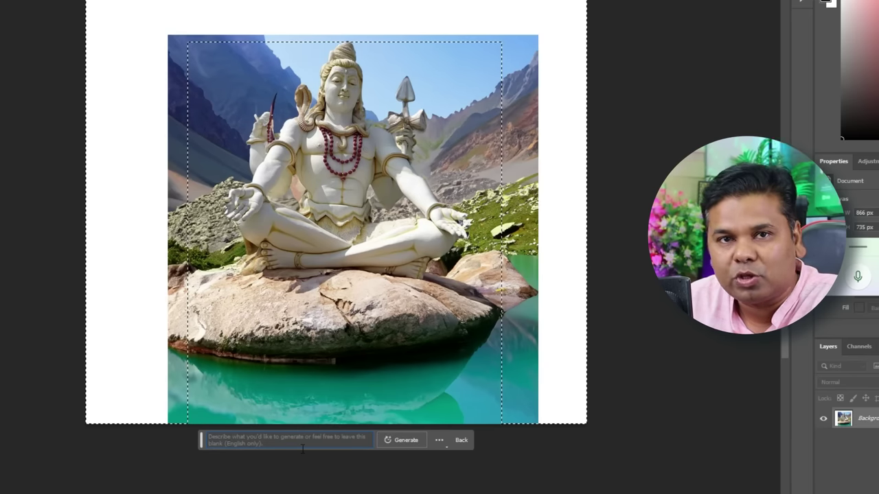
left_click(382, 443)
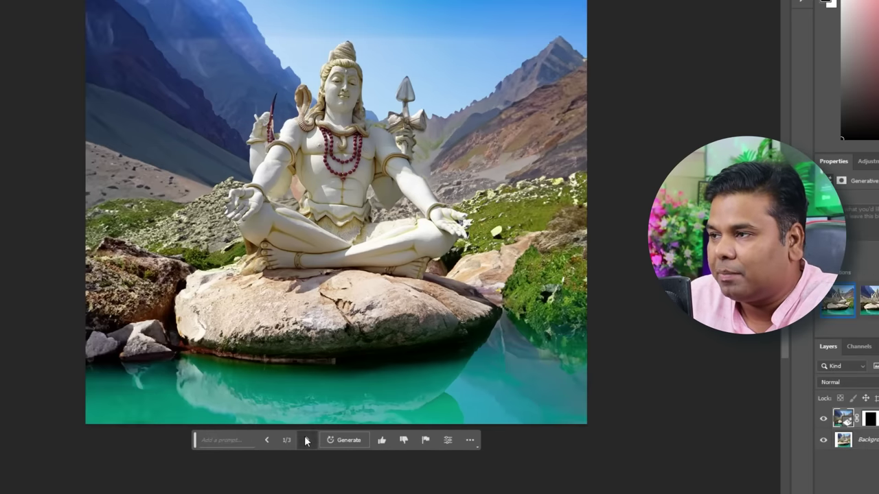
left_click(306, 441)
left_click(305, 440)
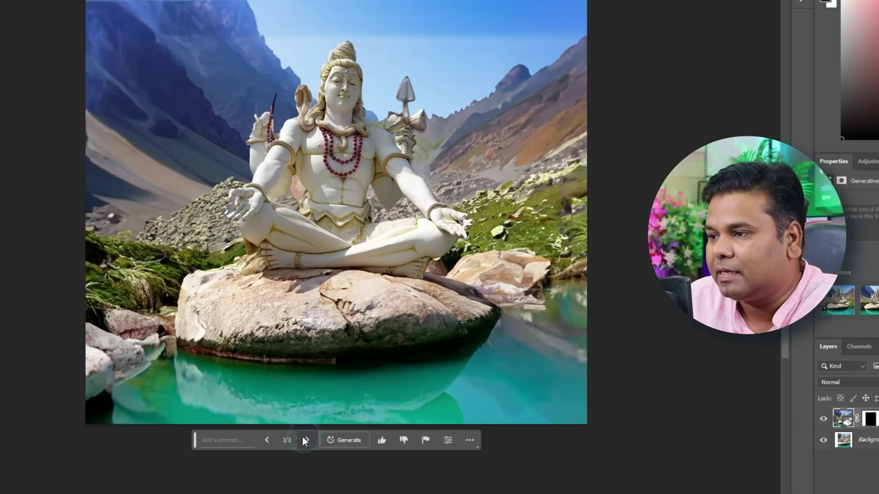
left_click(269, 440)
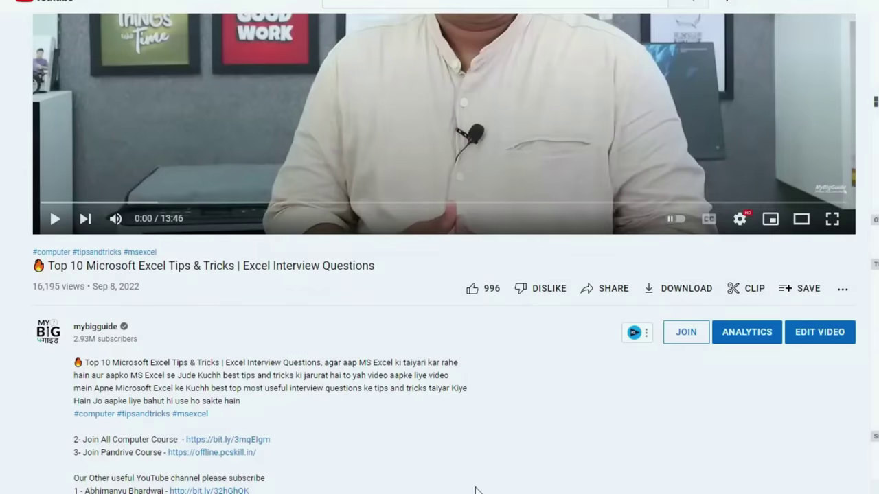
- Follow the 'Join Pandrive Course' description link to offline.pcskill.in
scroll(527, 492, "down", 2)
scroll(528, 492, "down", 5)
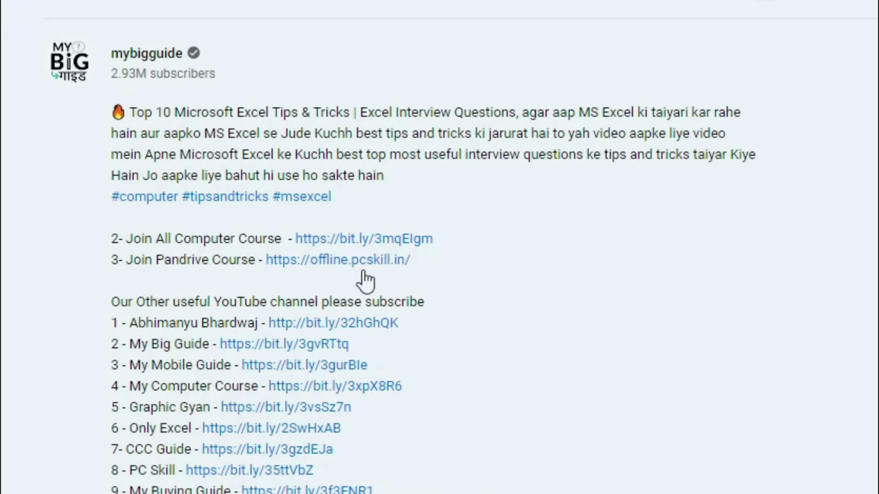
left_click(363, 269)
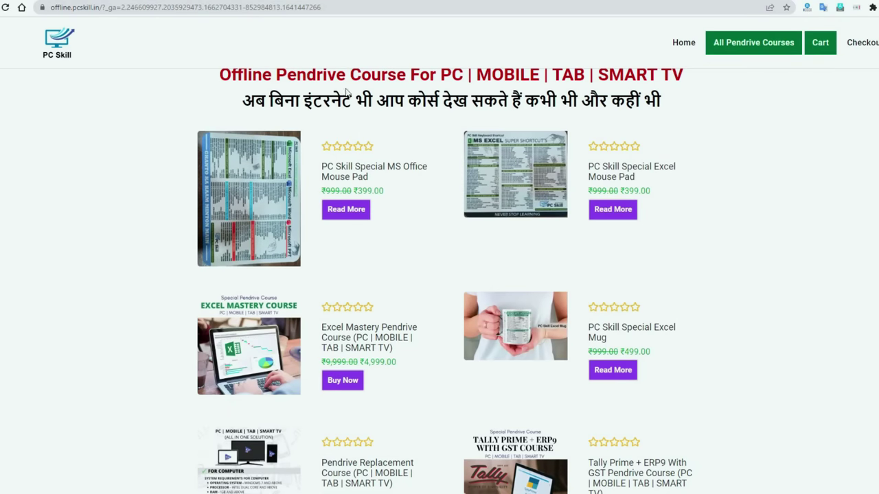
- Open the ₹9,999.00 A to Z Computer Mastery Pendrive Course, buy it and view the cart
scroll(819, 244, "down", 4)
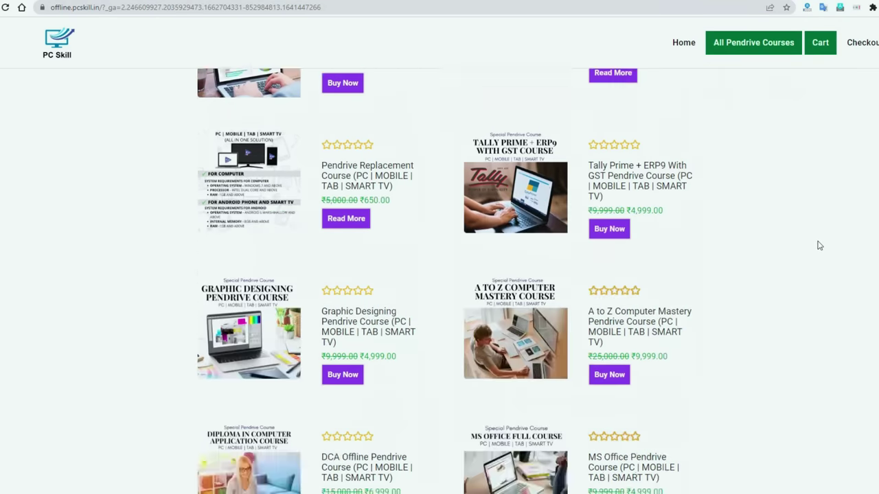
scroll(820, 245, "down", 3)
scroll(822, 245, "up", 1)
scroll(821, 245, "up", 1)
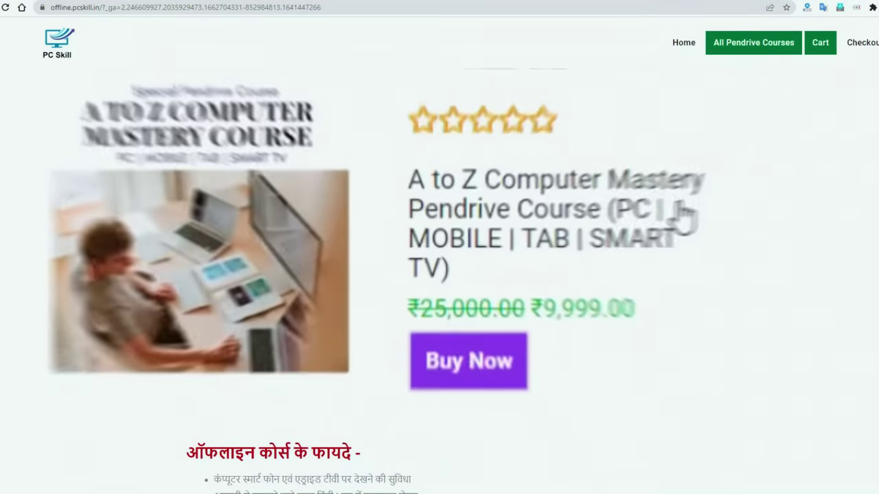
left_click(642, 206)
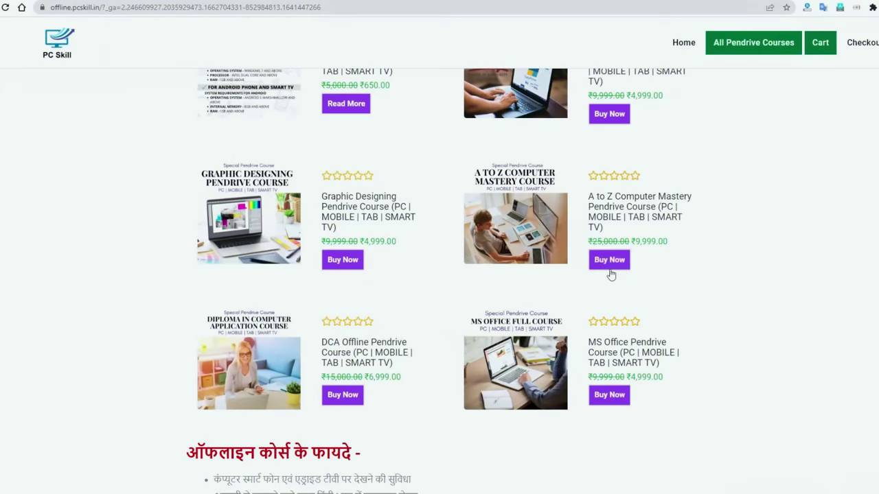
left_click(609, 262)
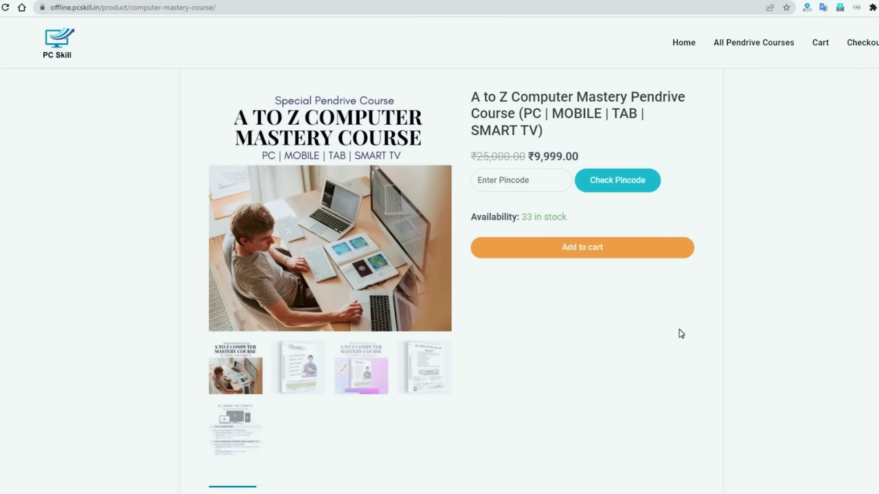
left_click(826, 45)
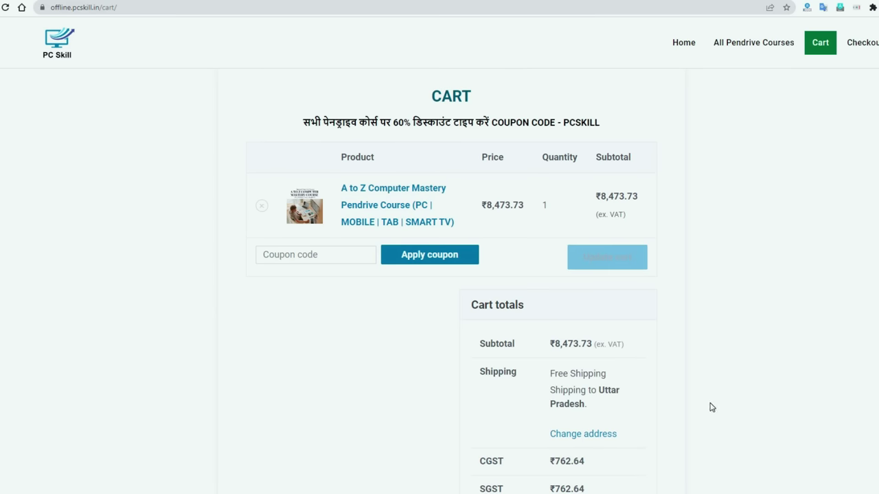
- Enter the discount coupon code and apply it, reducing the cart total to ₹2,499.75
left_click(285, 254)
type("99pc22")
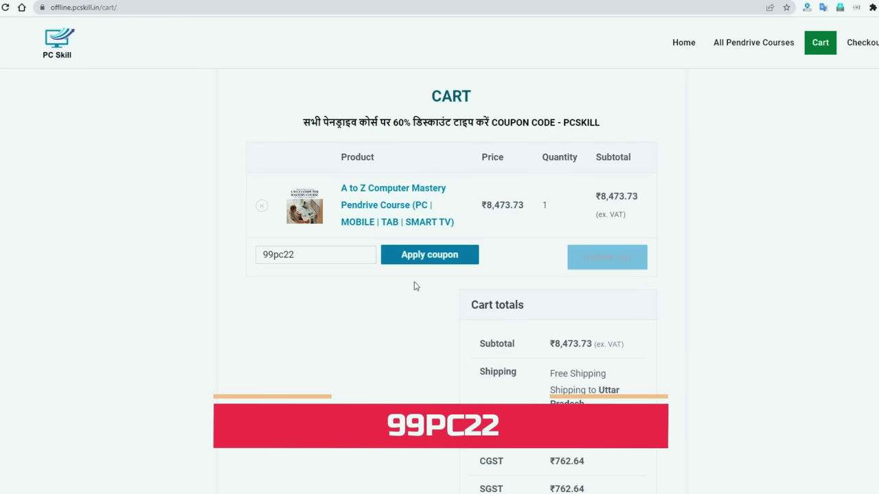
left_click(429, 255)
scroll(793, 345, "down", 3)
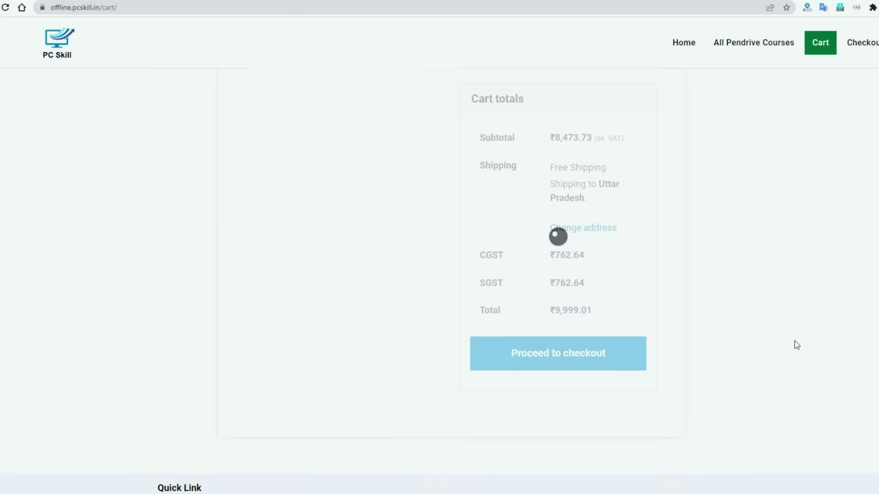
scroll(796, 346, "down", 2)
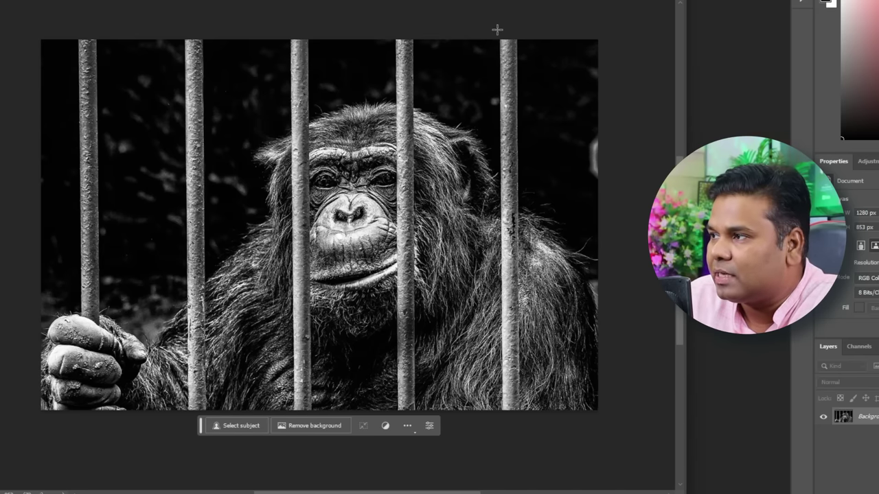
- Select all five cage bars and erase them with a prompt-less Generative Fill
left_click_drag(498, 28, 522, 418)
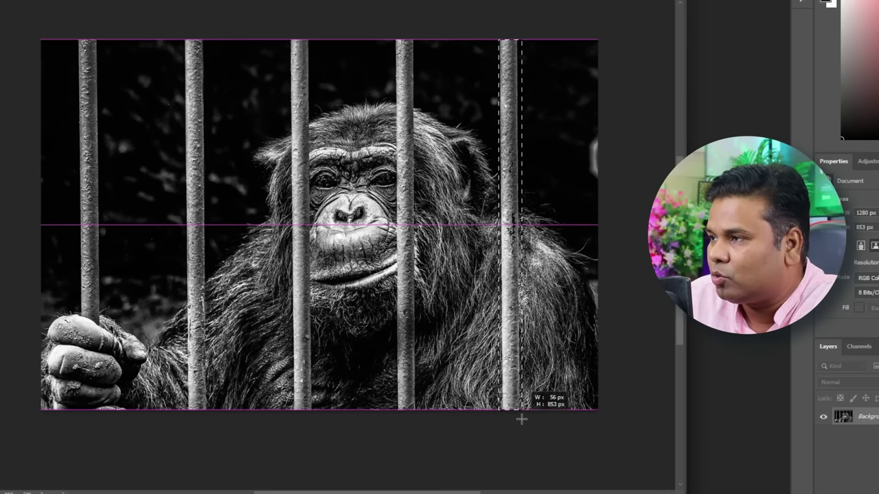
left_click_drag(392, 33, 418, 412)
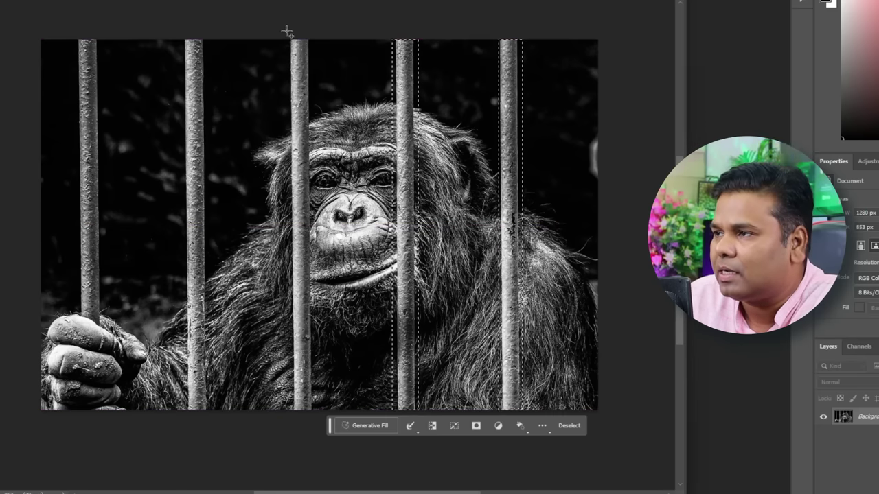
left_click_drag(287, 32, 315, 416)
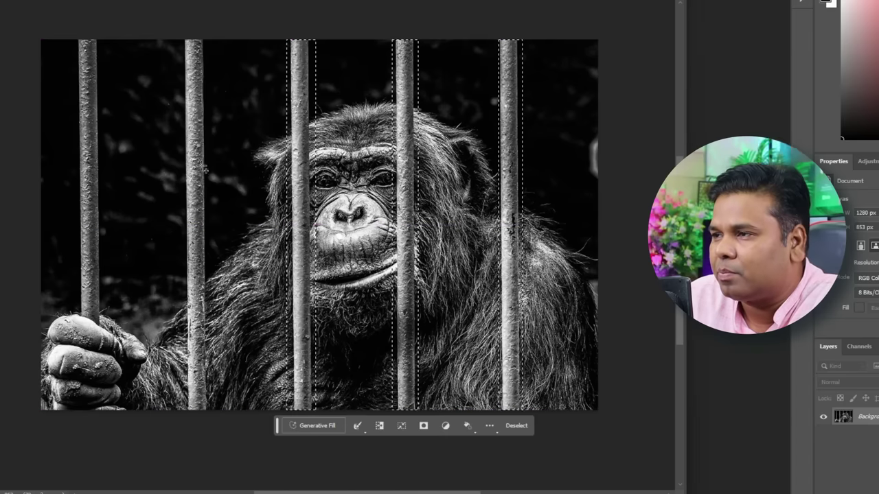
left_click_drag(177, 32, 207, 425)
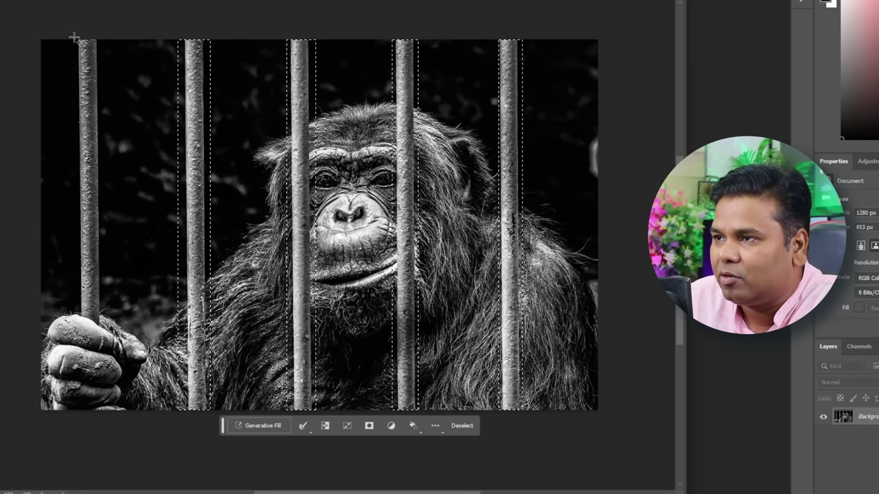
left_click_drag(75, 37, 107, 322)
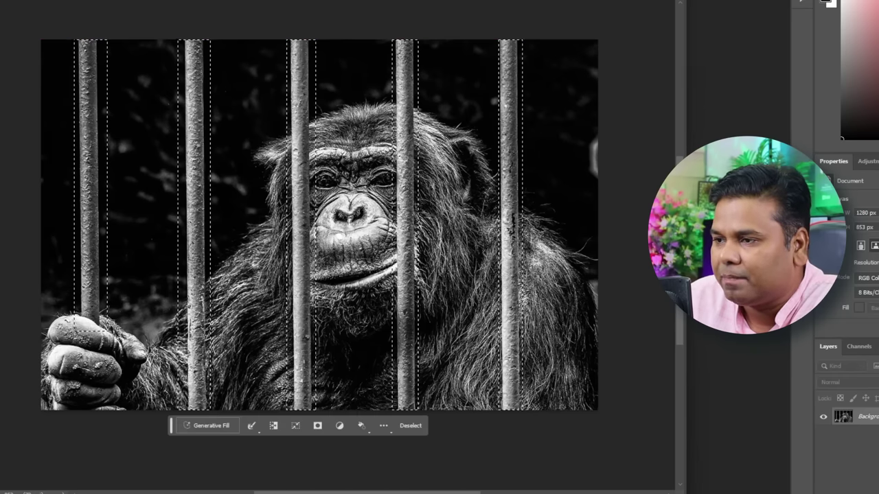
left_click(210, 429)
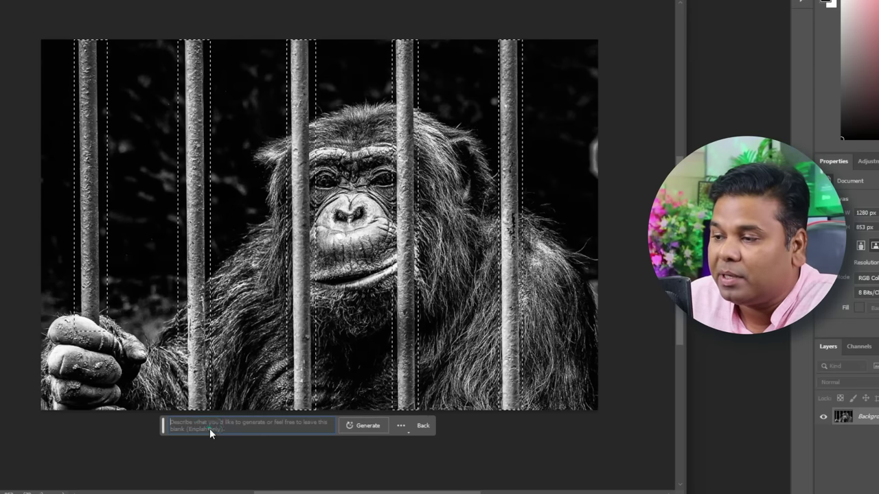
left_click(360, 424)
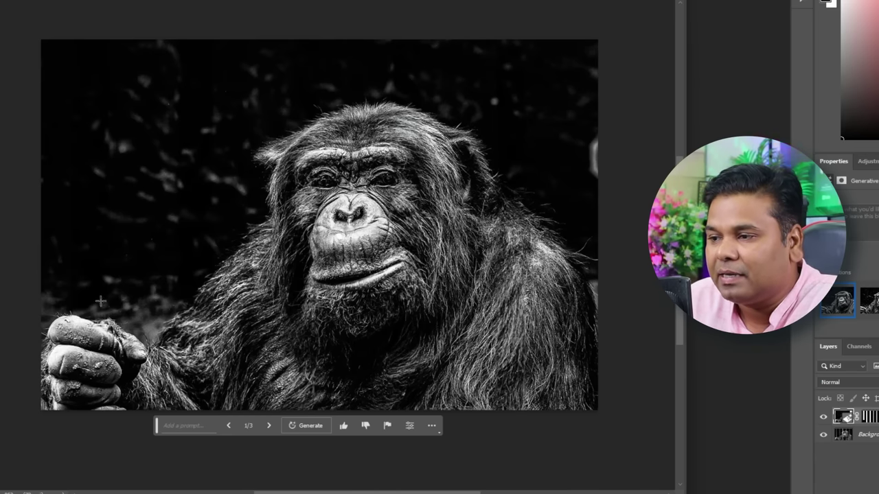
key("ctrl+z")
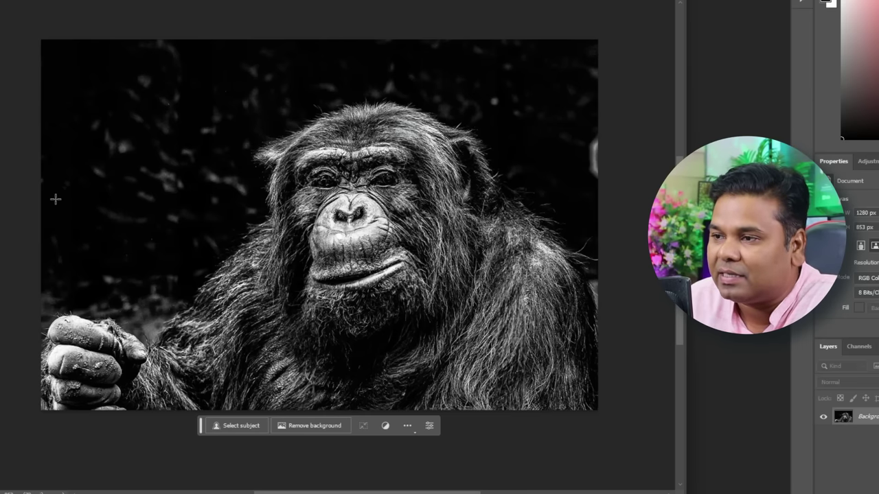
- Generate a 'banana' above the chimp's hand and settle on the yellow banana variation
left_click_drag(56, 188, 142, 353)
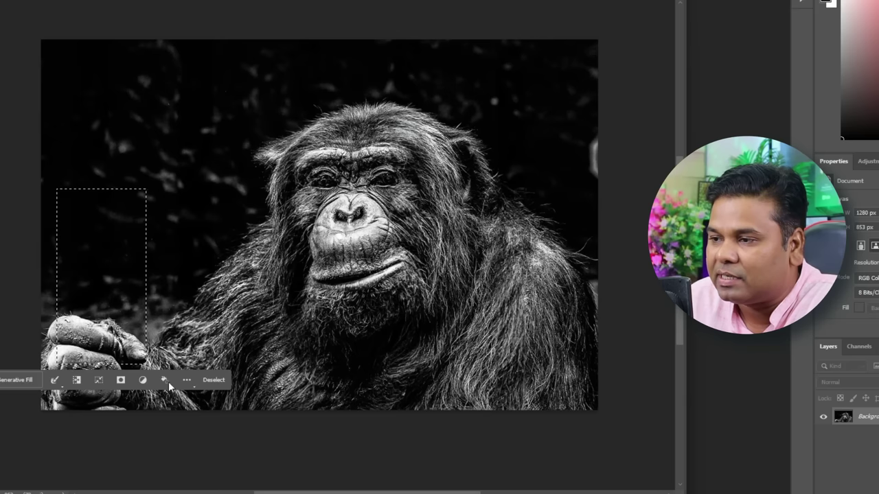
left_click(18, 380)
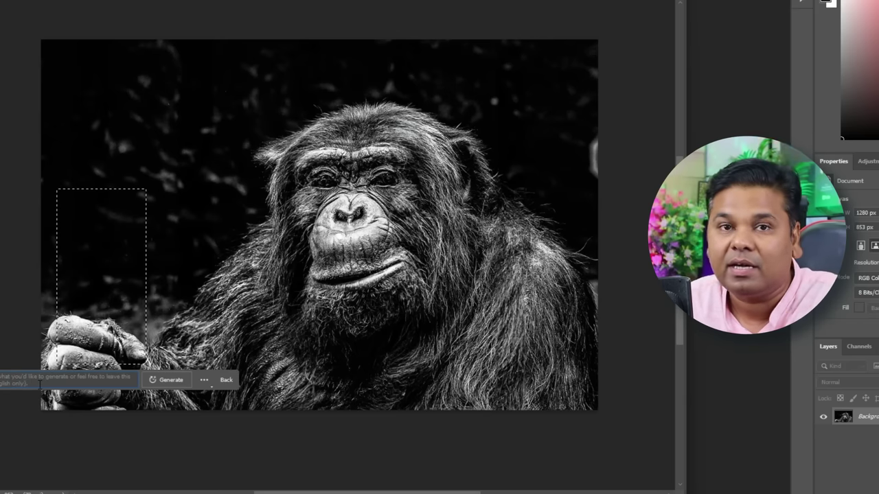
key("super+h")
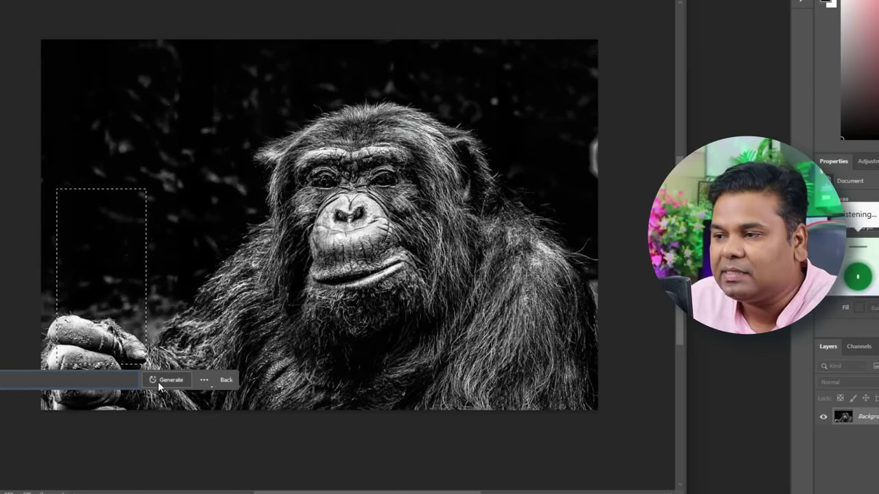
left_click(158, 382)
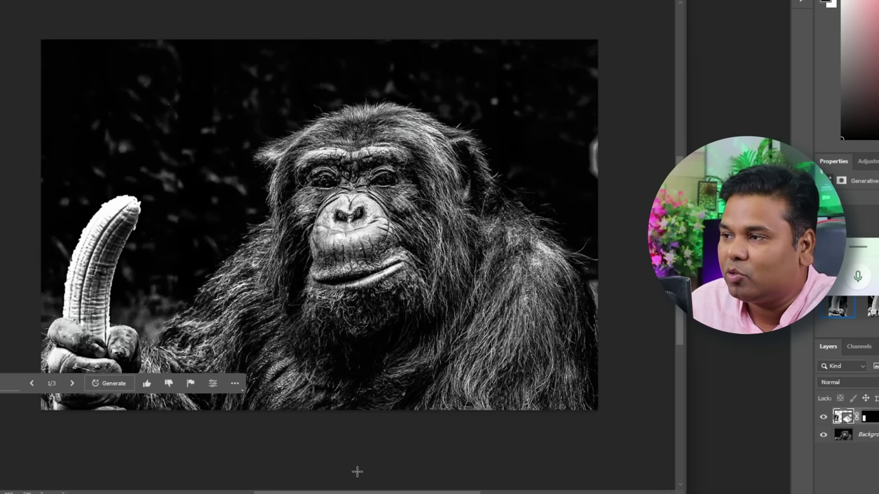
left_click(73, 382)
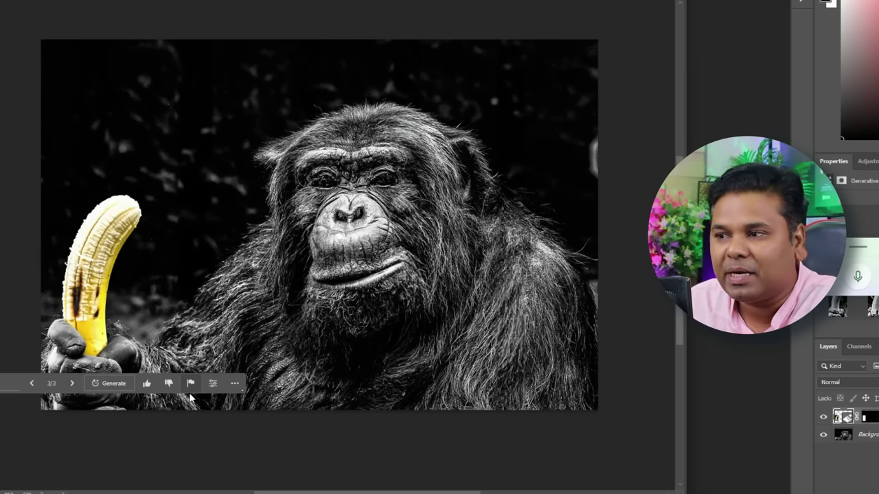
left_click(32, 383)
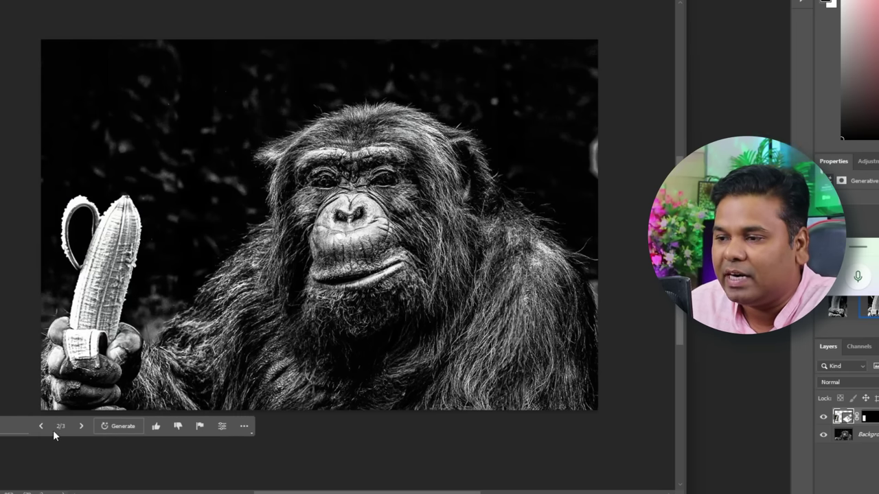
left_click(41, 426)
left_click(82, 426)
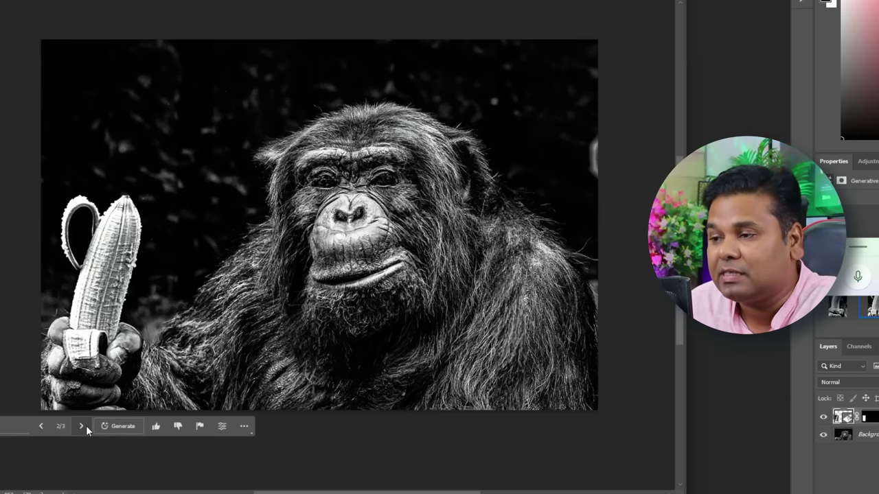
left_click(82, 426)
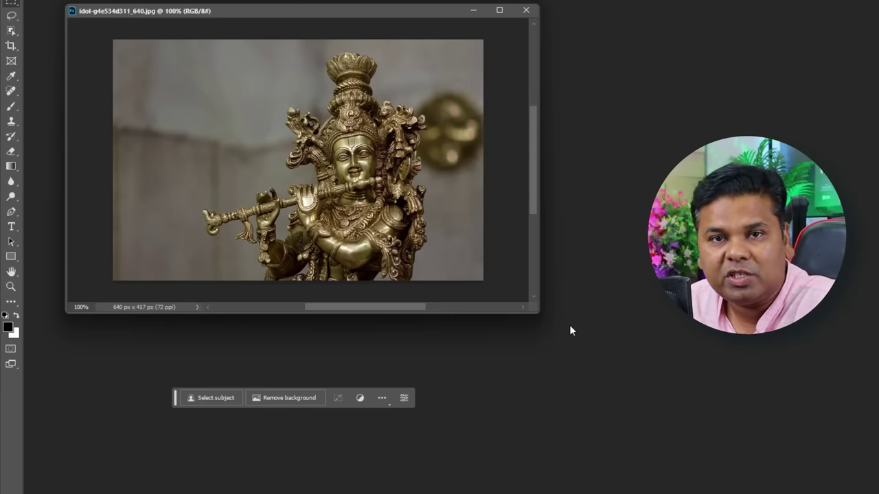
- Make the idol document window taller and move the floating taskbar aside
left_click_drag(534, 313, 526, 493)
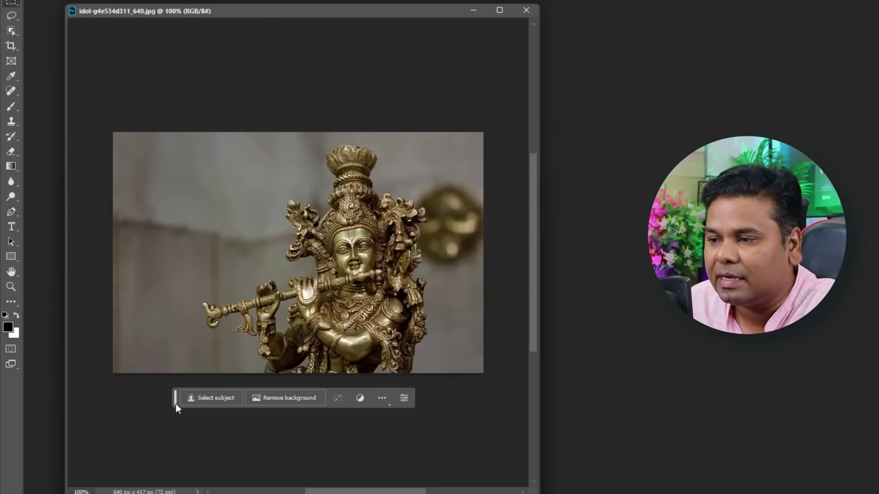
left_click_drag(176, 405, 566, 314)
scroll(537, 196, "down", 3)
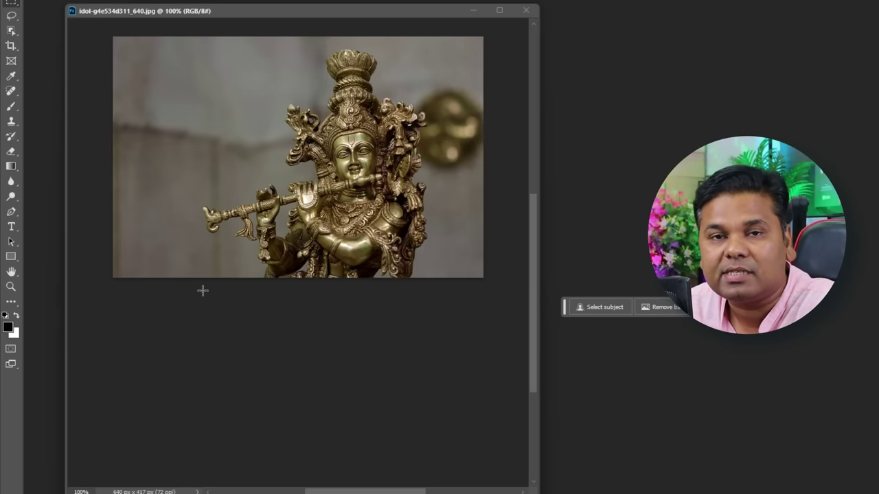
- Extend the idol canvas downward to 640 × 977 px and marquee-select the new white area
left_click(11, 46)
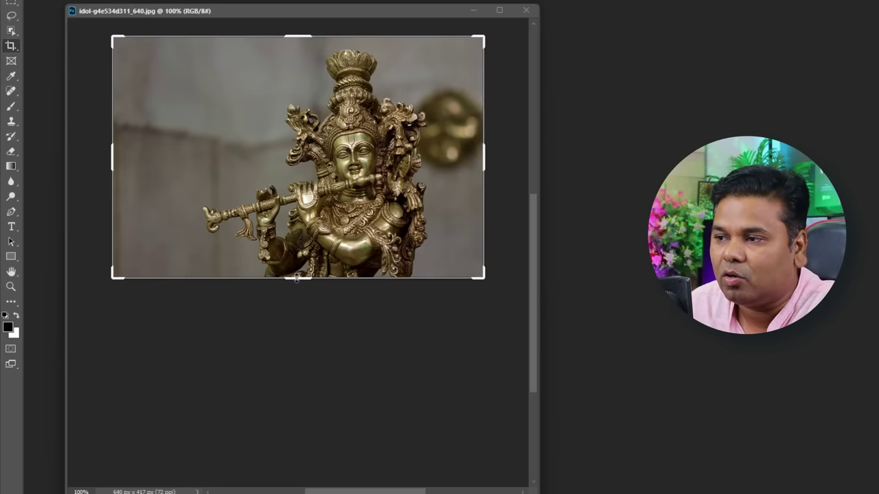
left_click_drag(297, 278, 295, 440)
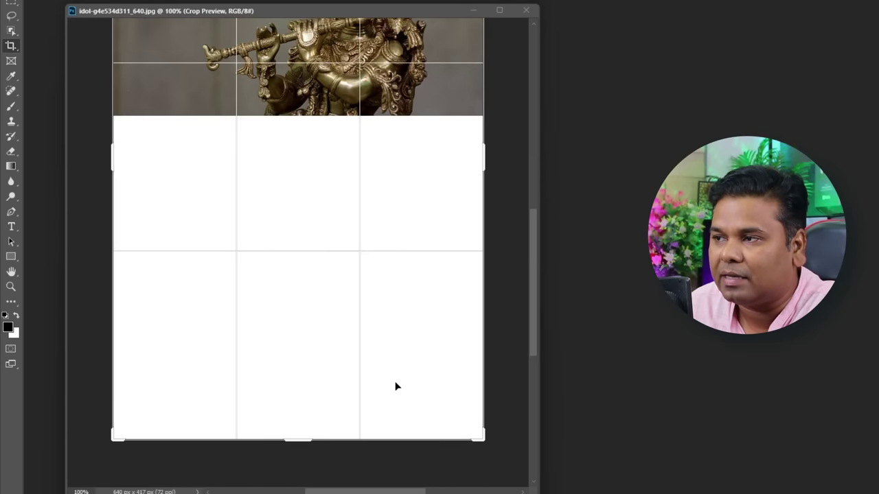
left_click(509, 224)
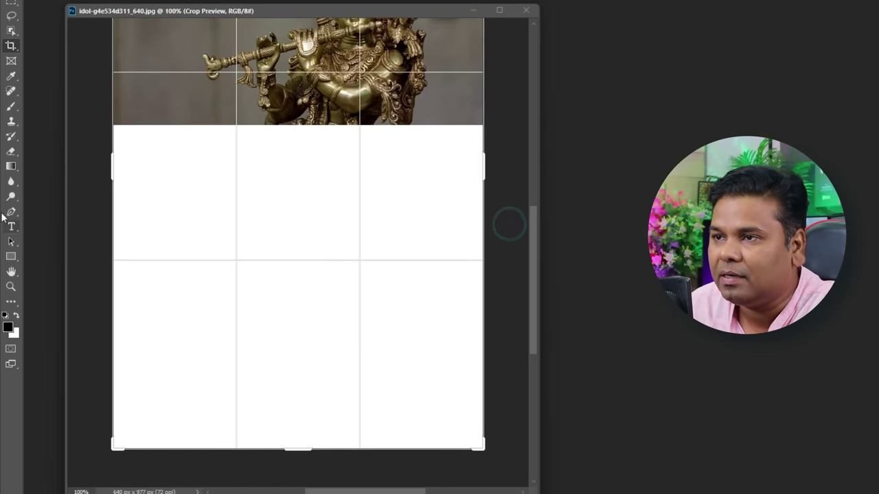
left_click(11, 3)
left_click_drag(98, 120, 484, 471)
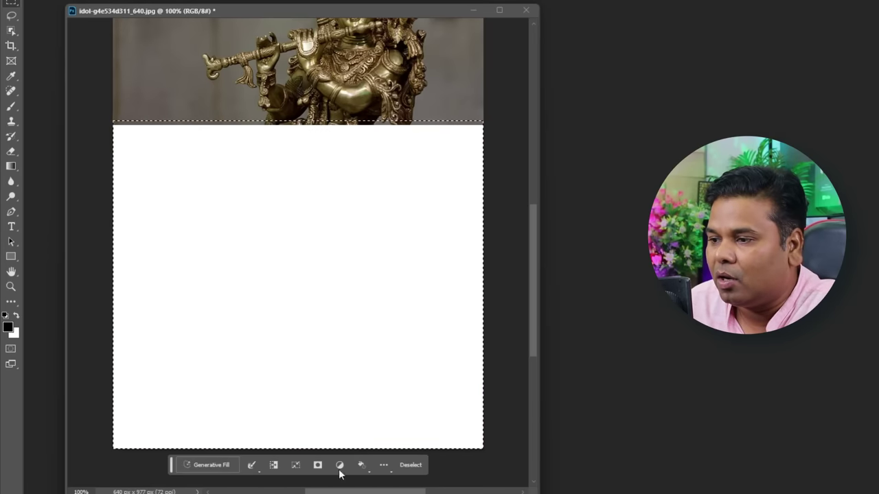
- Fill the blank area with 'Shri krishna', keep the red-cloth variation 1/3, then minimize the idol window
left_click(211, 466)
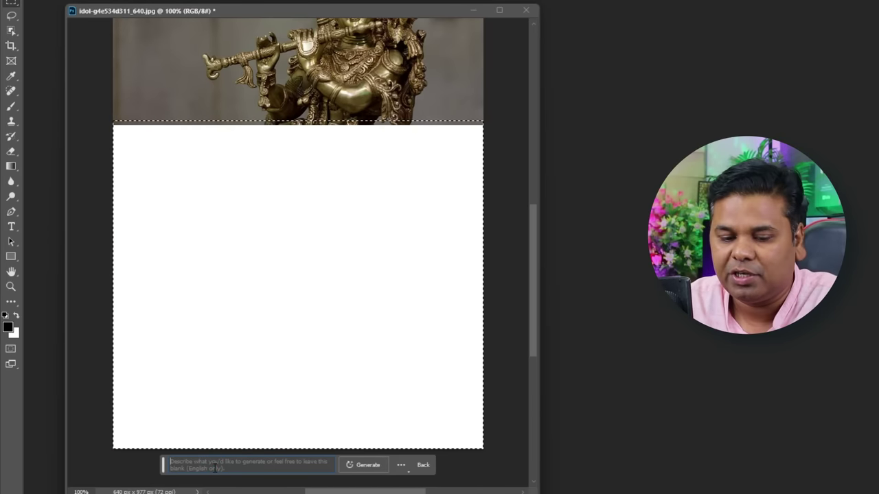
type("shrk Irishna")
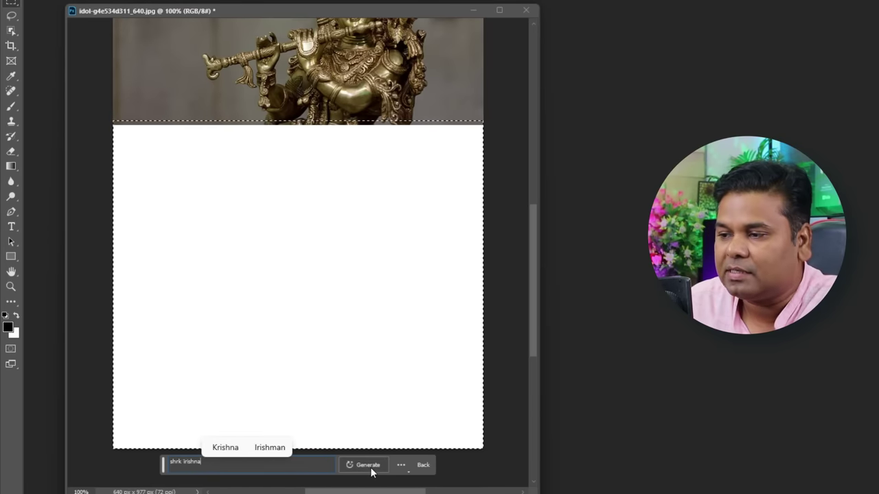
left_click(371, 468)
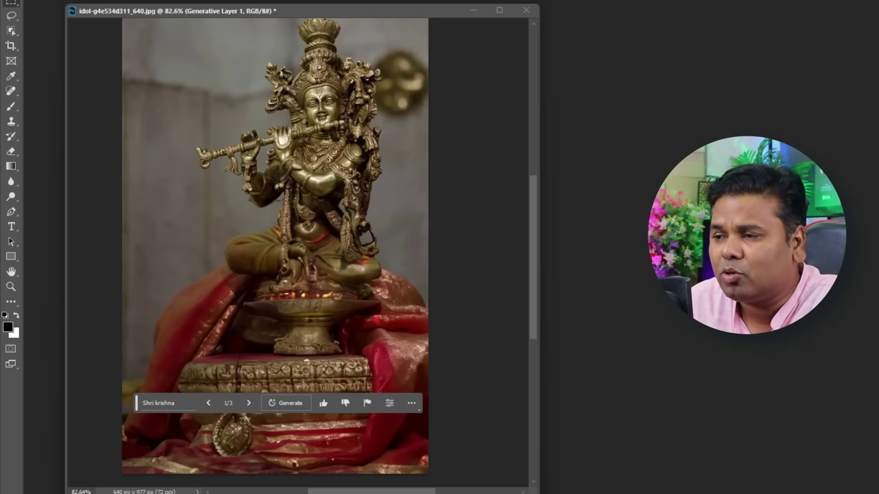
left_click(250, 403)
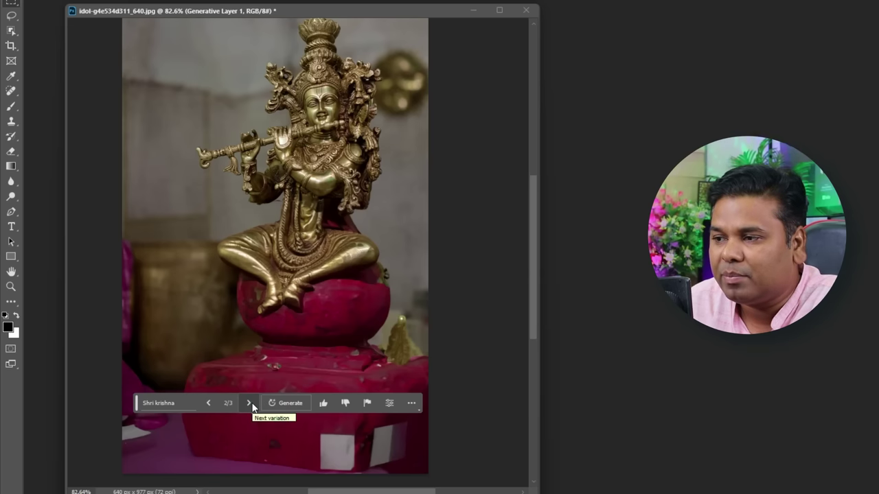
left_click(250, 403)
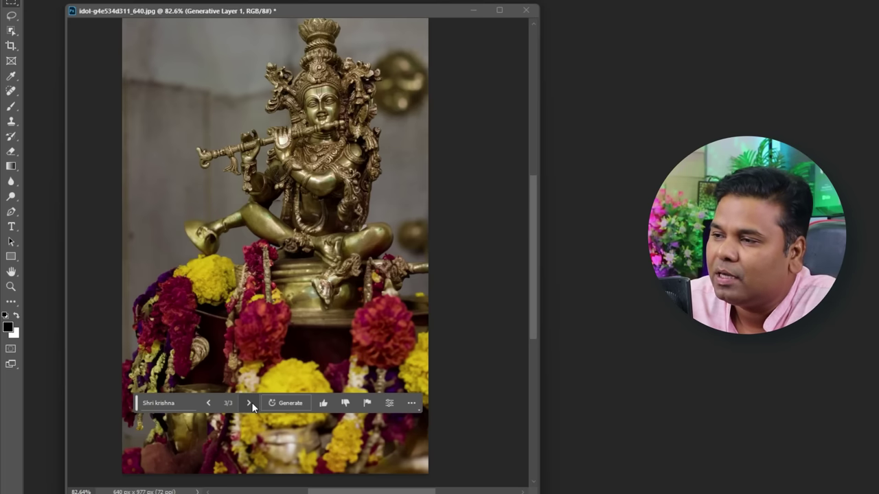
left_click(208, 403)
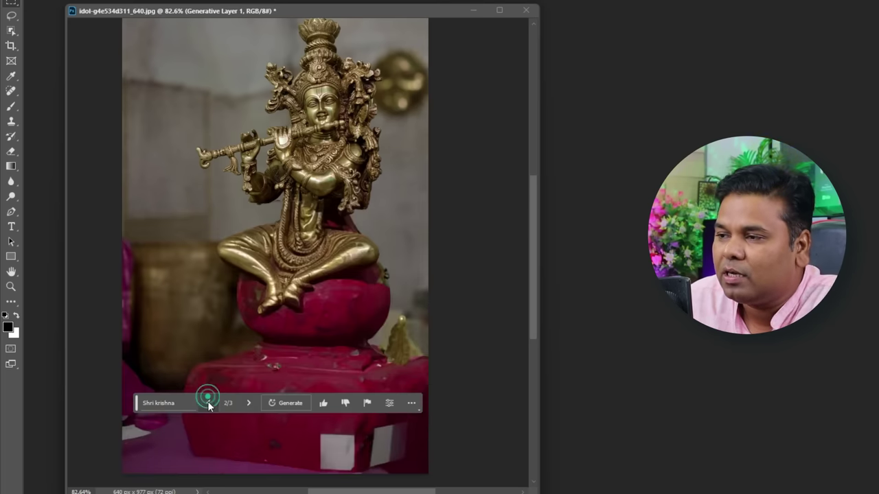
left_click(208, 403)
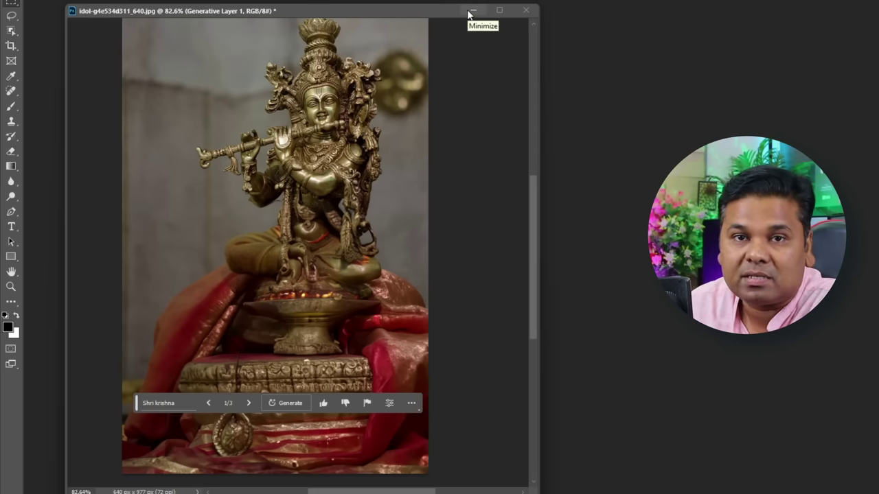
left_click(471, 11)
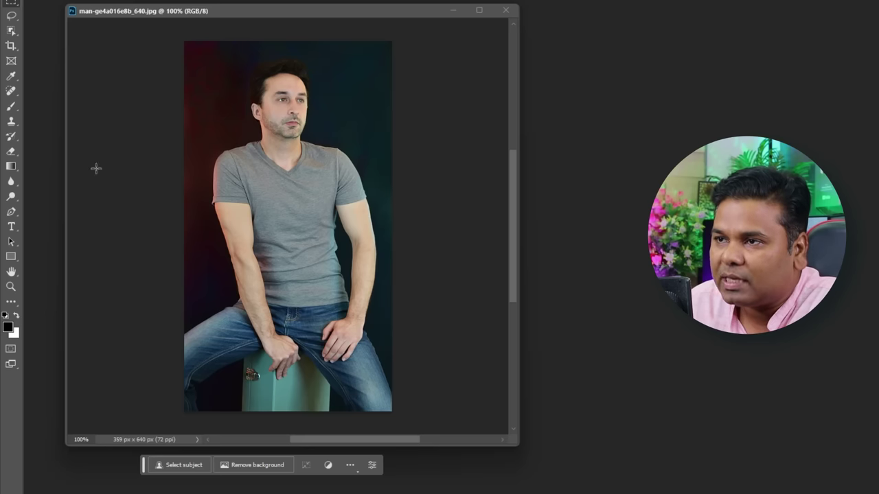
- Trace a freehand Lasso selection around the man's grey T-shirt
right_click(11, 15)
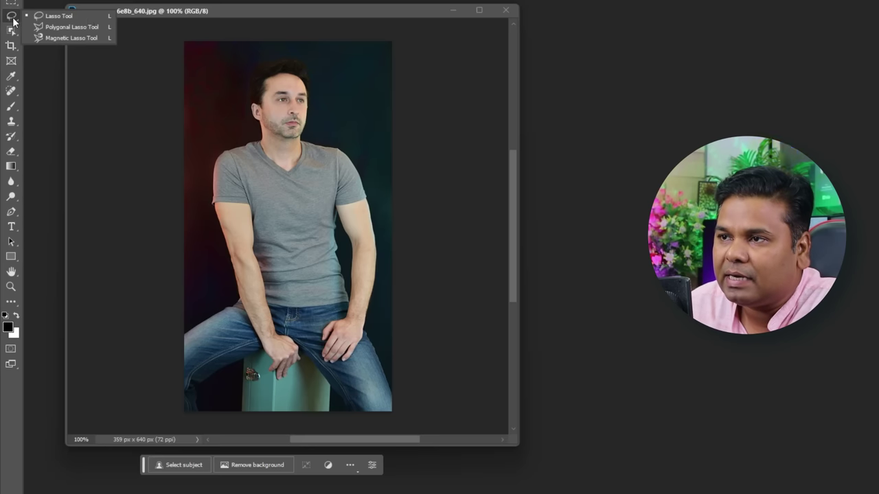
left_click(87, 19)
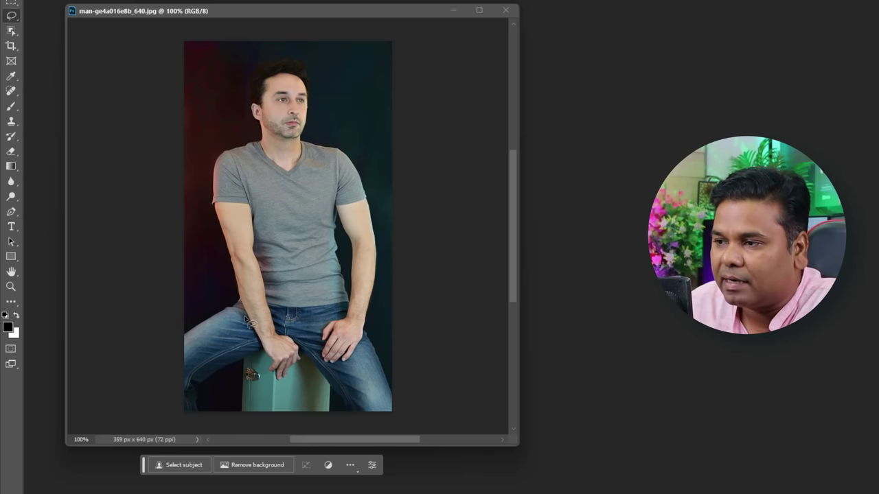
left_click_drag(255, 338, 327, 312)
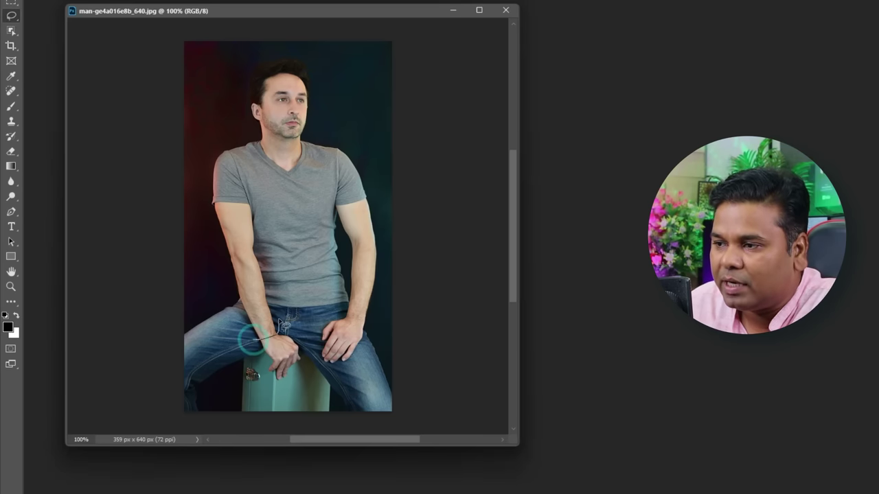
mouse_move(379, 318)
left_mouse_down()
mouse_move(213, 241)
mouse_move(237, 317)
mouse_move(258, 340)
left_mouse_up()
- Generate a 'Formal cheque shirt' in the selection and pick the rolled-sleeve variation 3/3
left_click(206, 358)
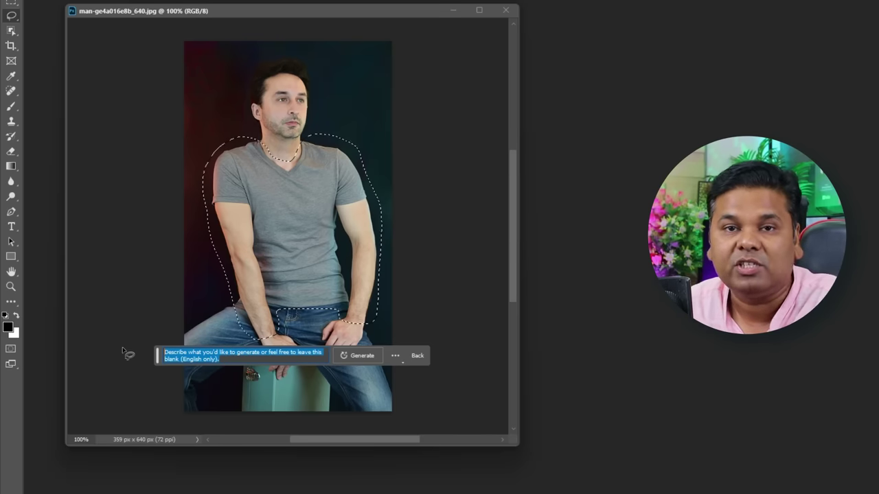
type("Formal cheque shirt")
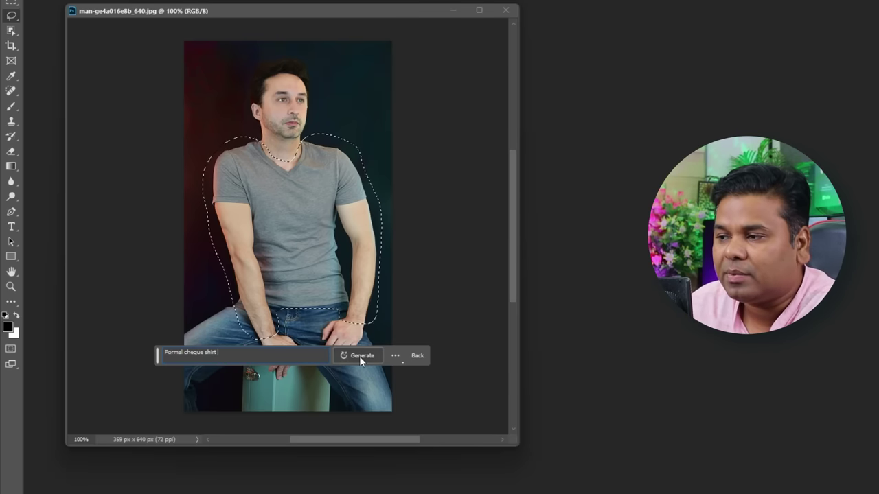
left_click(359, 356)
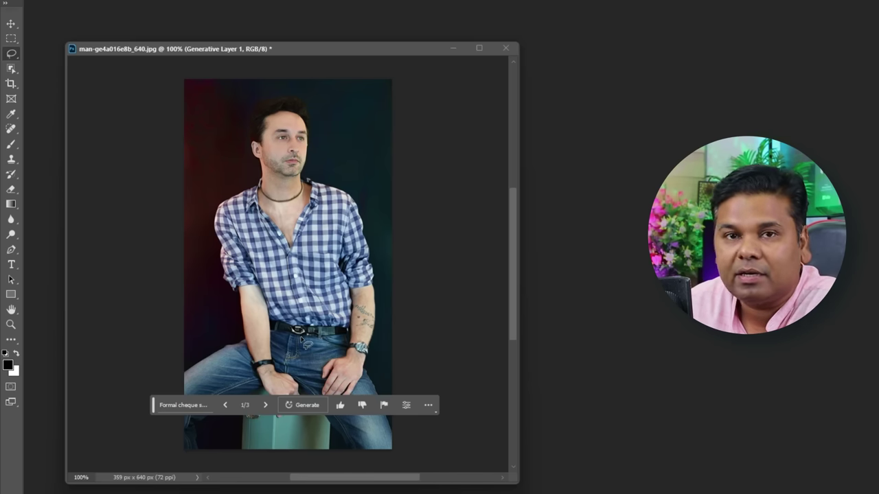
left_click(265, 405)
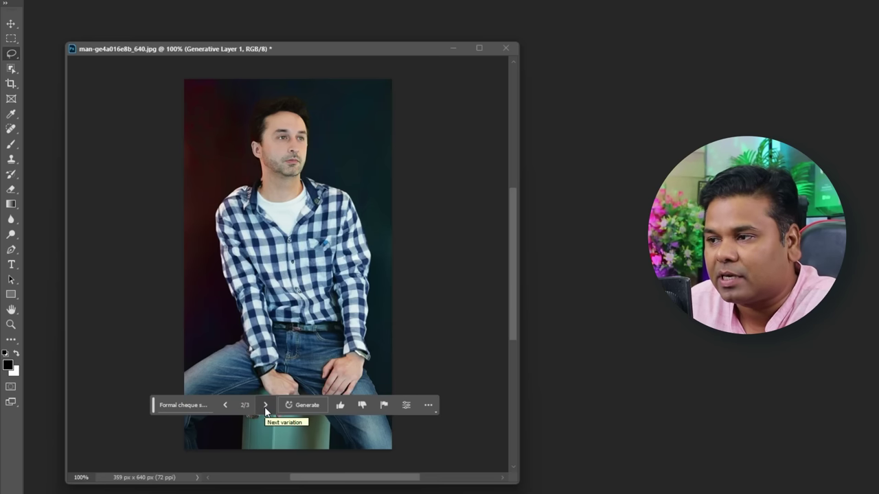
left_click(265, 406)
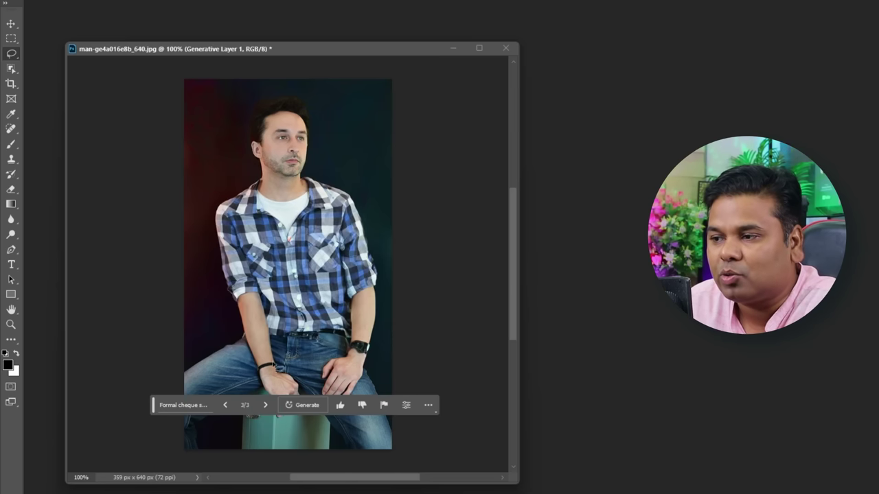
left_click(198, 410)
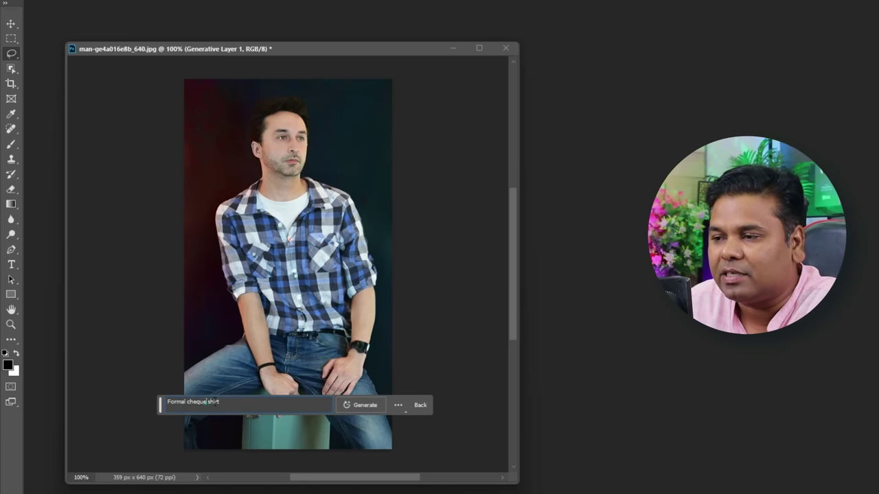
triple_click(236, 401)
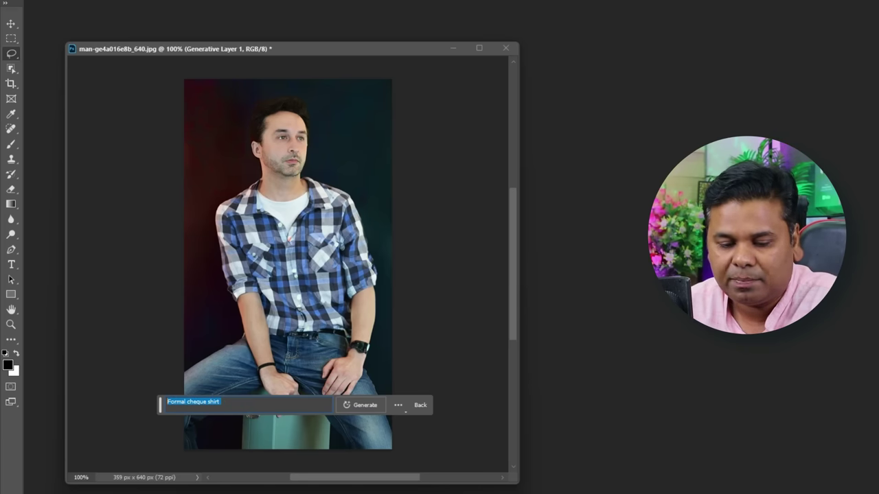
- Regenerate the shirt as a 'Leather jacket', keeping the jacket over a white T-shirt
type("Leather jacket")
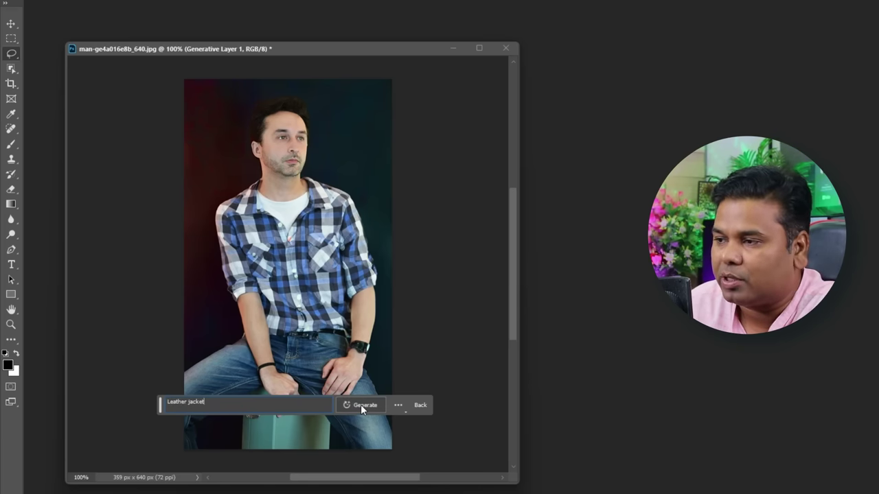
left_click(361, 405)
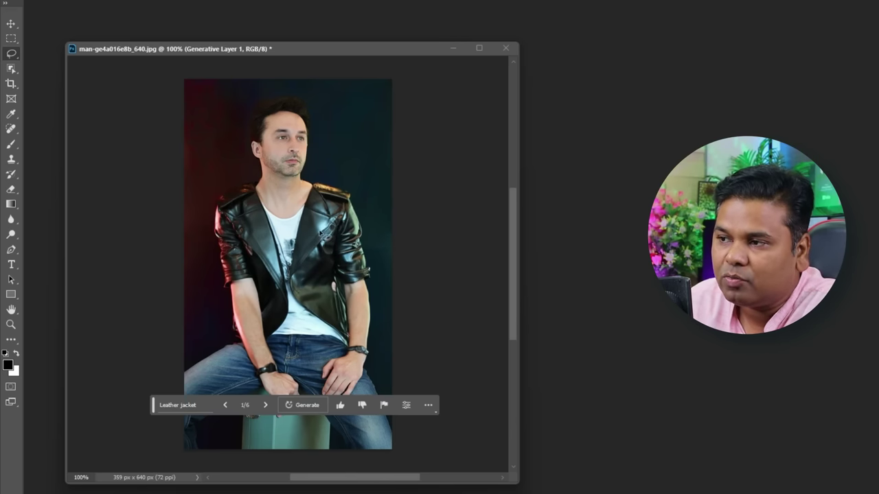
left_click(265, 407)
left_click(265, 406)
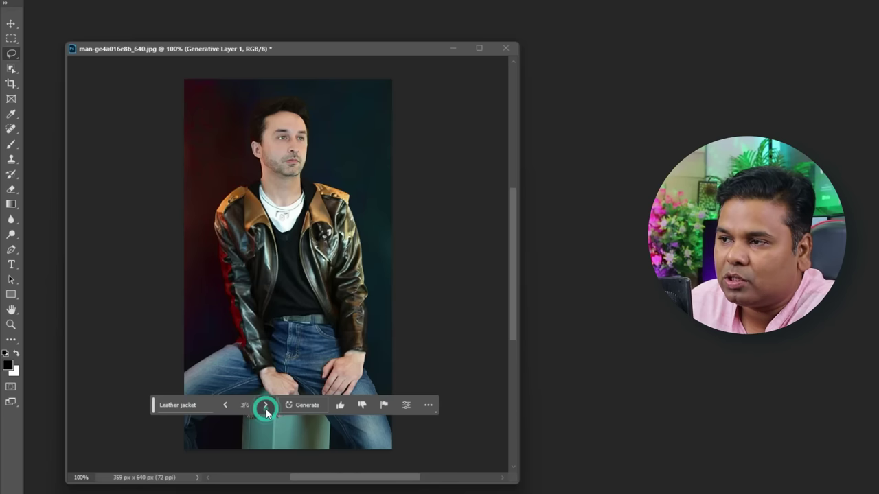
left_click(225, 407)
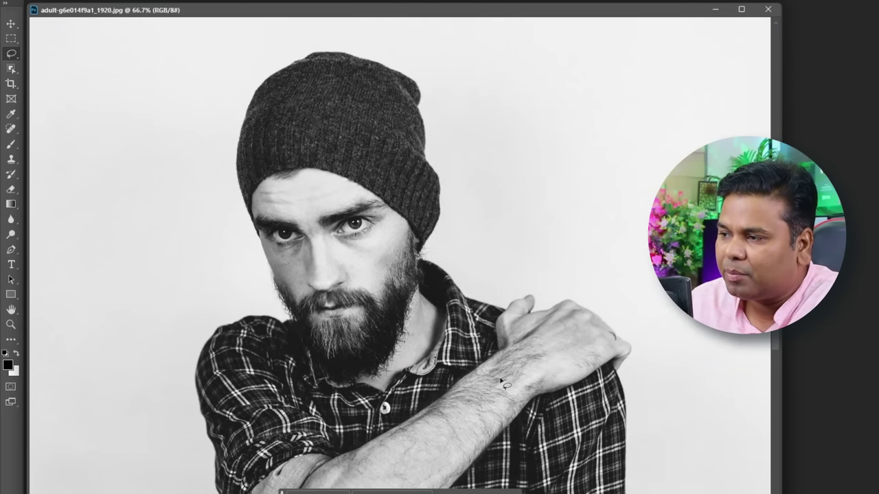
- Lasso a band around the wrist and generate a 'Golden watch' with Generative Fill
left_click_drag(529, 405, 468, 362)
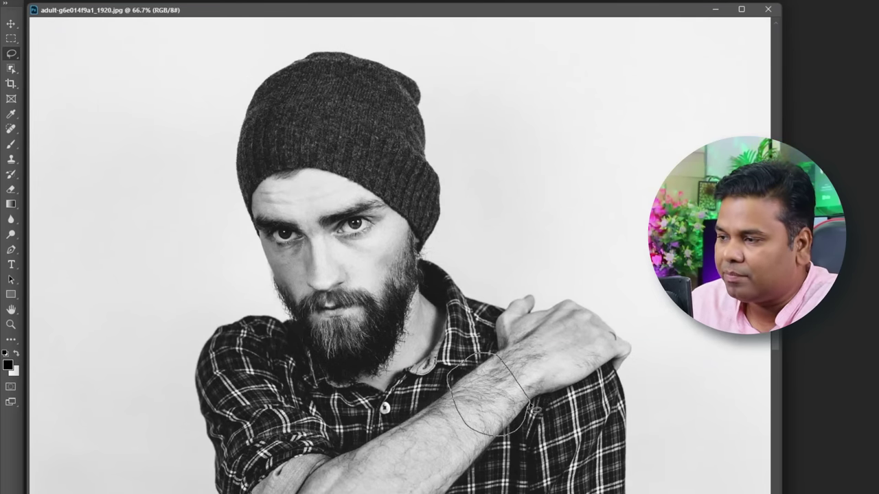
left_click_drag(533, 410, 531, 408)
left_click(410, 451)
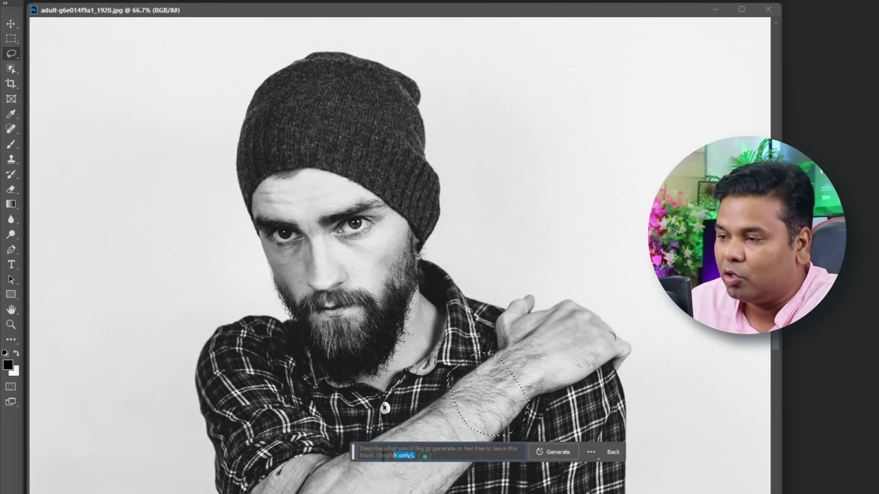
left_click_drag(392, 457, 360, 450)
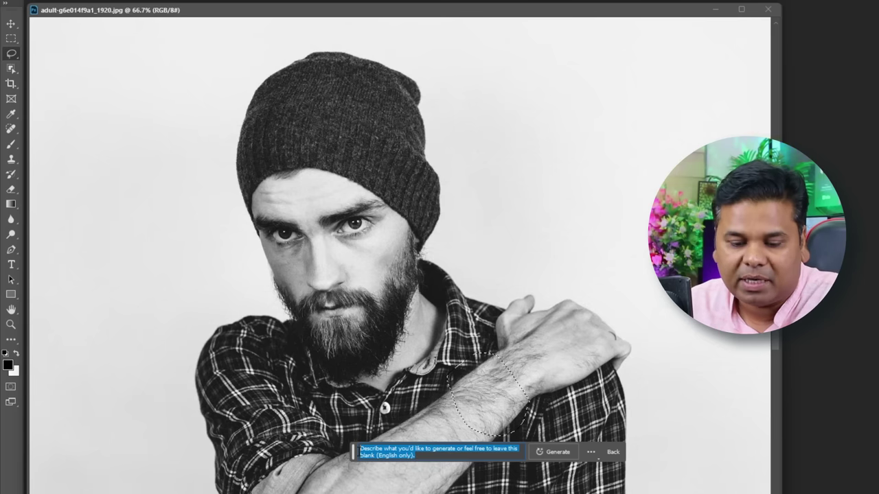
type("Golden watch")
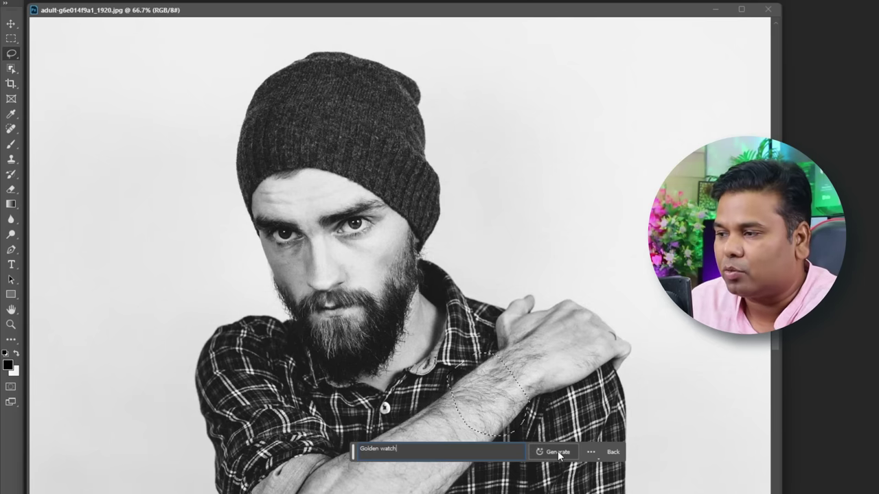
left_click(558, 454)
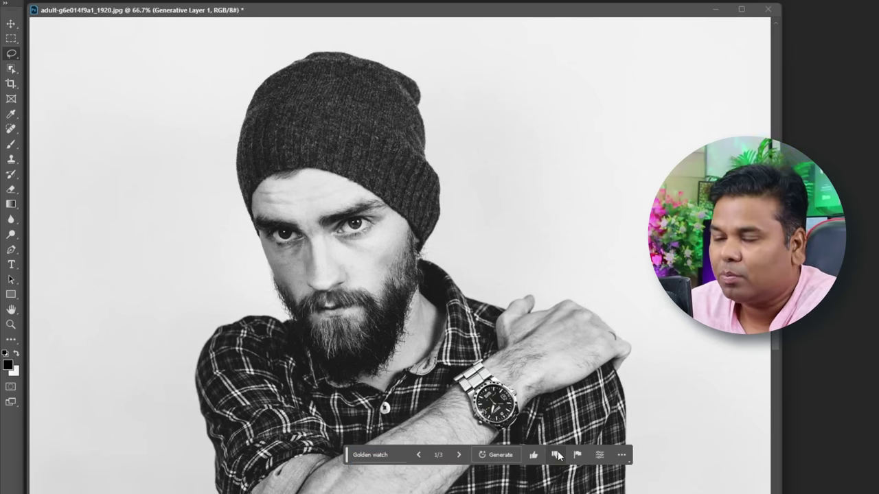
- Compare the watch variations and settle on the square white-faced watch, variation 3/3
left_click(459, 455)
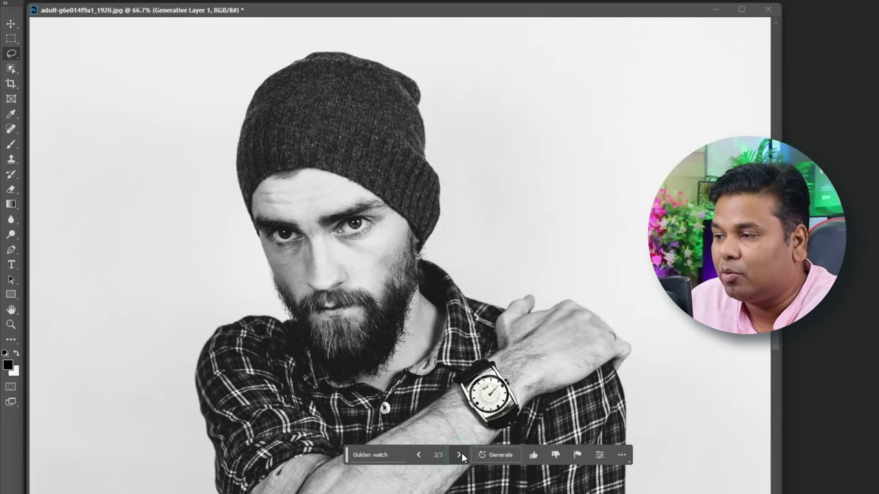
left_click(461, 455)
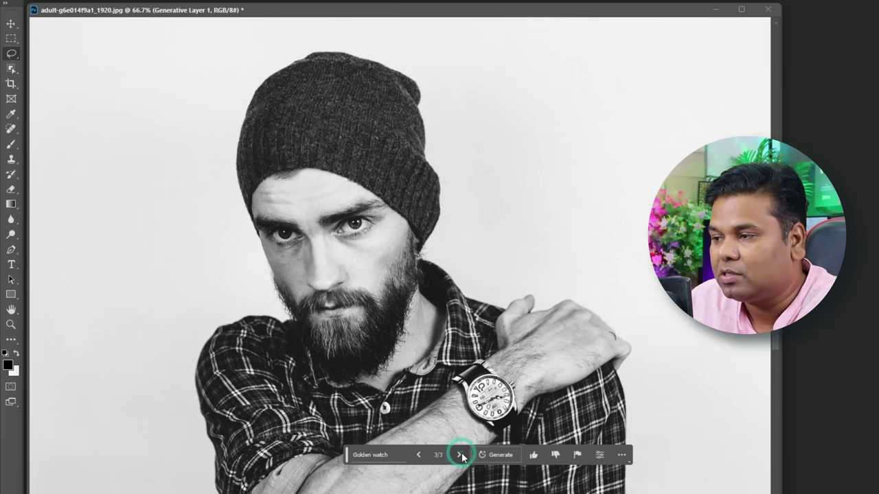
left_click(419, 456)
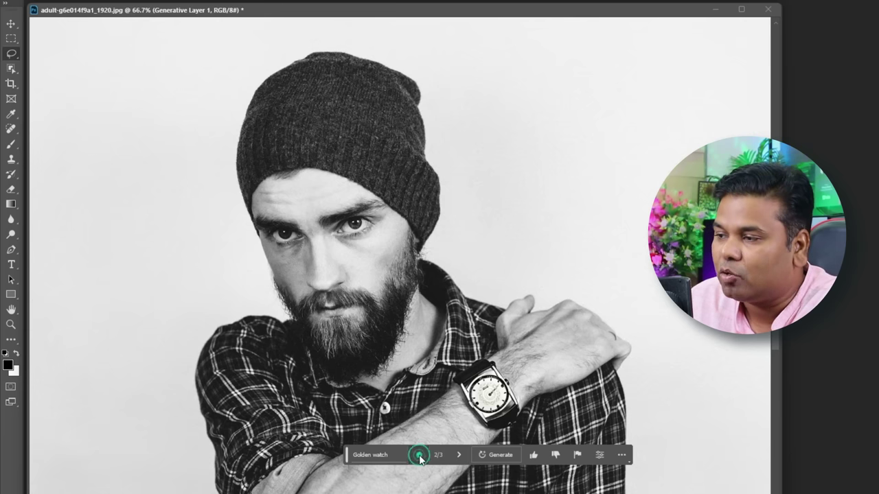
left_click(460, 455)
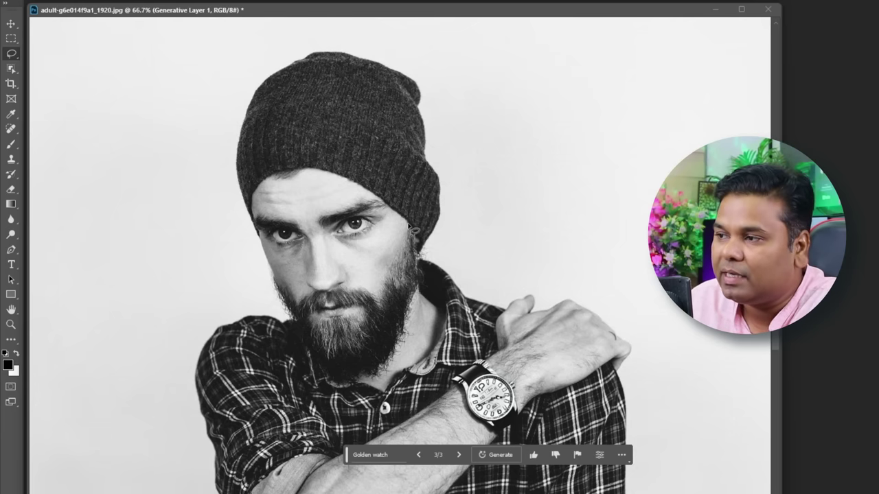
- Lasso the man's beard and generate a 'clean shave' fill over it
left_click_drag(412, 229, 422, 296)
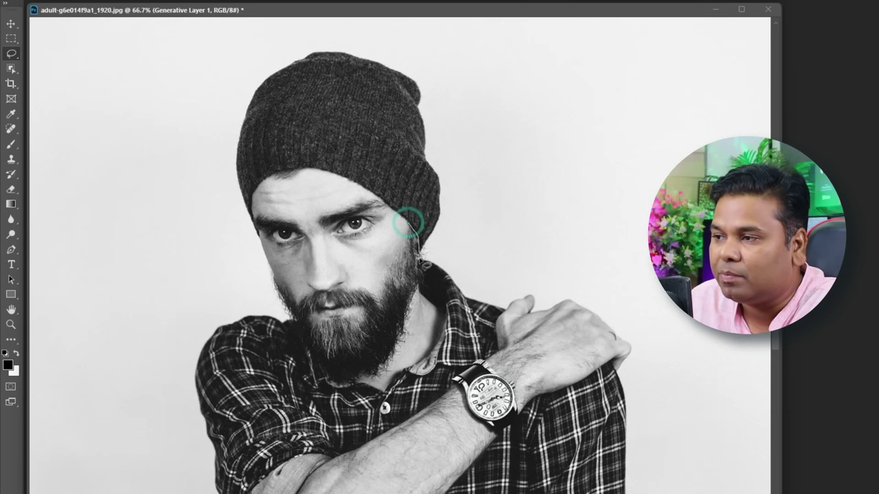
left_click_drag(354, 383, 331, 389)
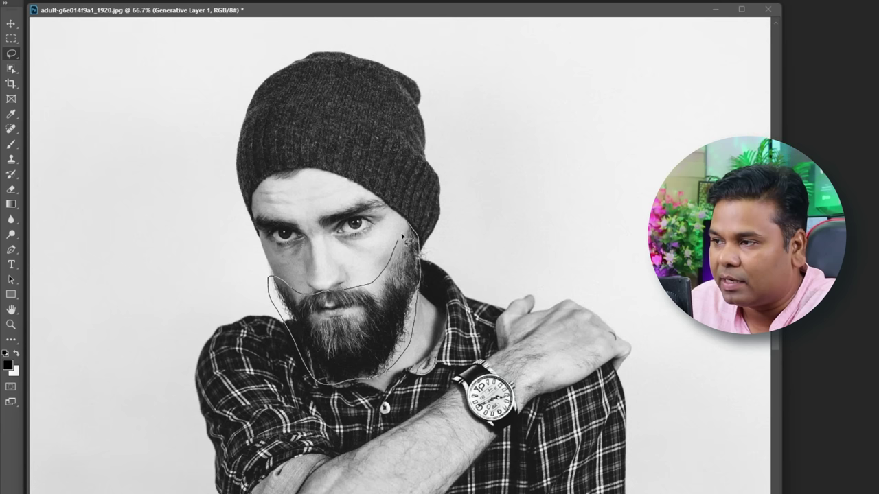
left_click_drag(413, 232, 410, 227)
left_click(255, 394)
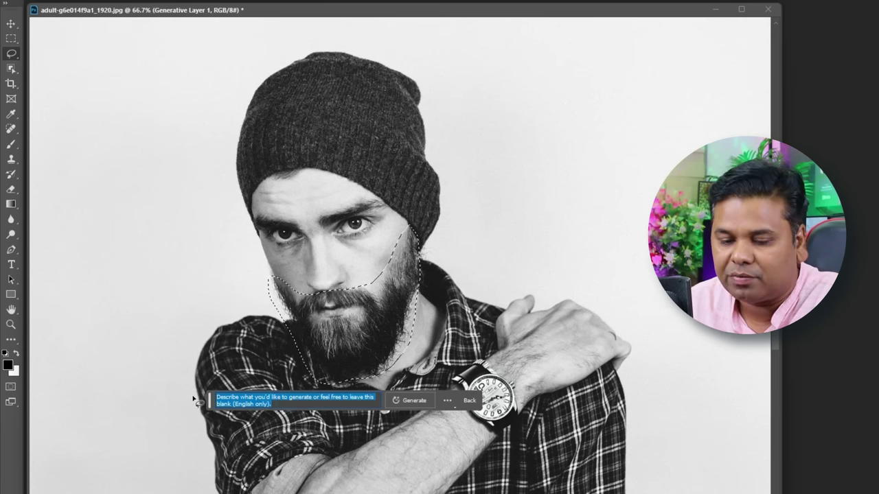
type("clean shave")
left_click(416, 402)
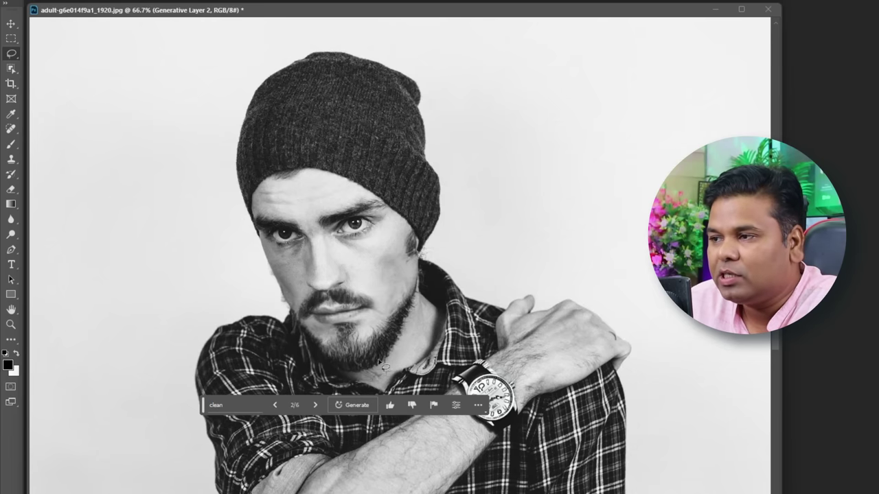
- Keep the short goatee variation and minimize the photo to show the brown-cap portrait
left_click(313, 405)
left_click(275, 405)
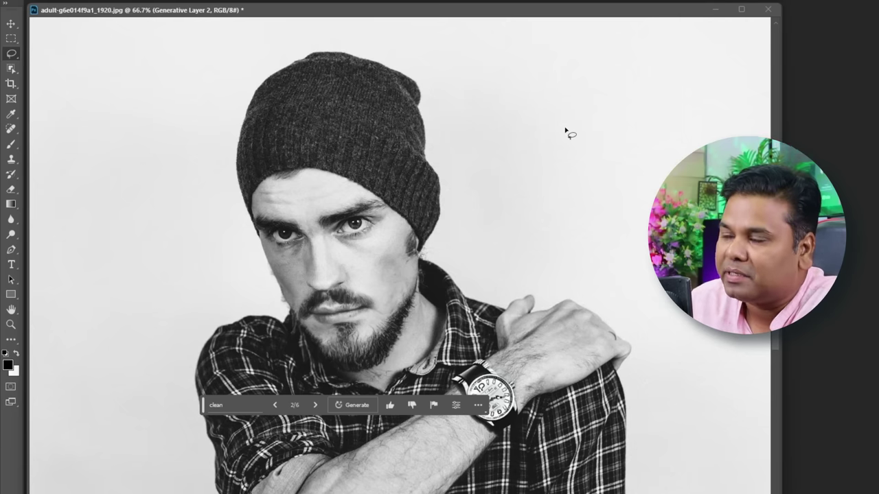
left_click(717, 9)
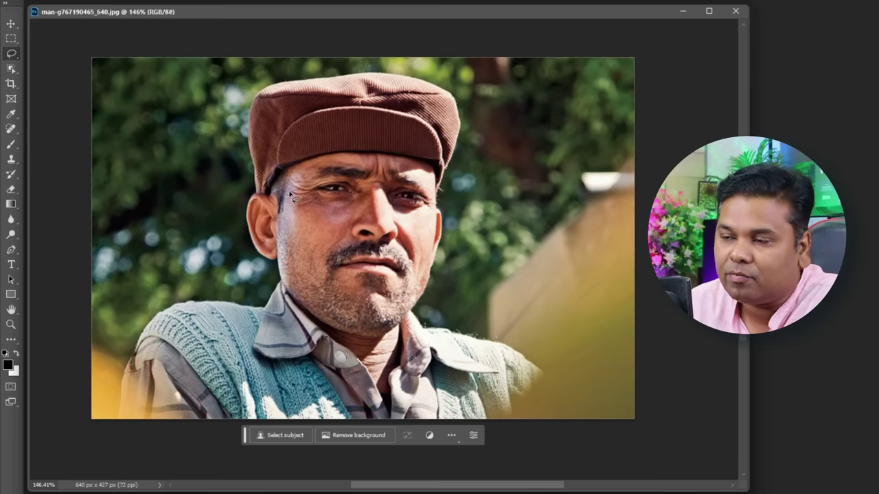
- Lasso around the brown cap and run Generative Fill with an empty prompt
left_click_drag(245, 197, 287, 184)
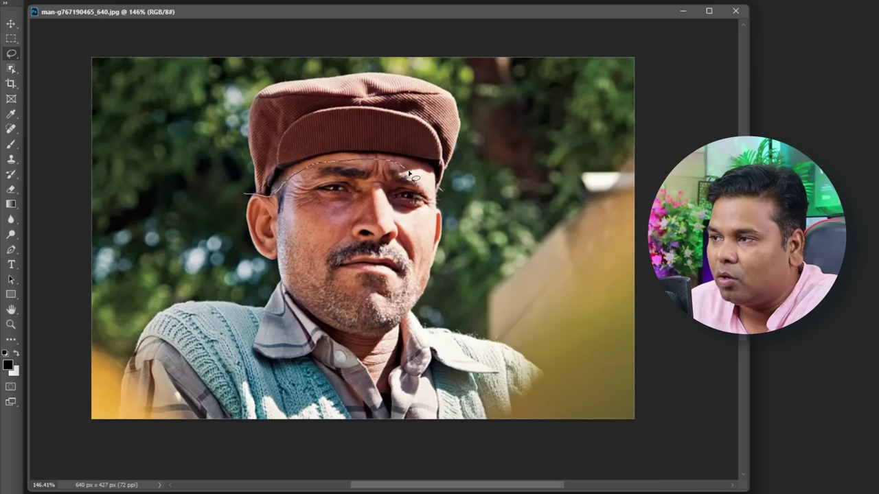
left_click_drag(435, 77, 300, 65)
left_click_drag(248, 101, 245, 196)
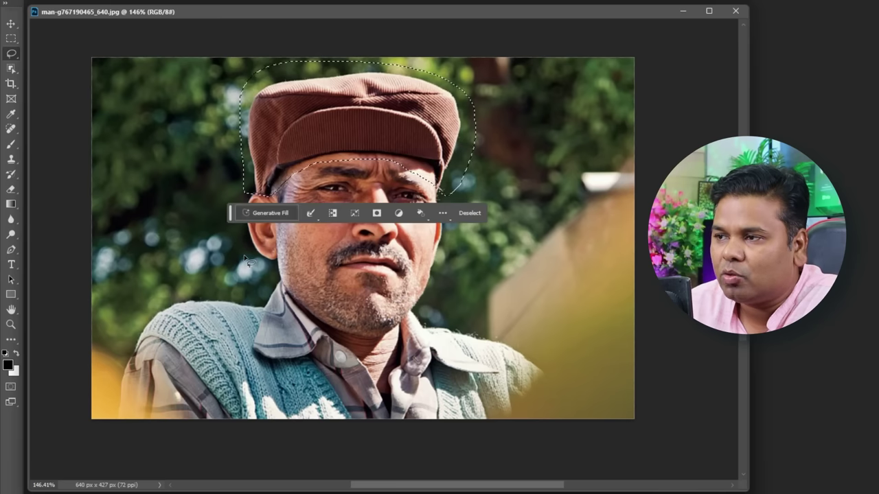
left_click(274, 212)
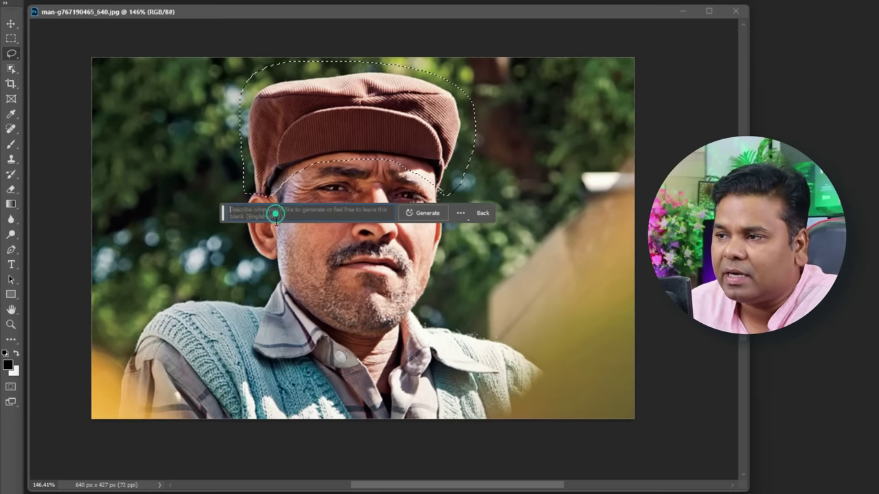
left_click(414, 213)
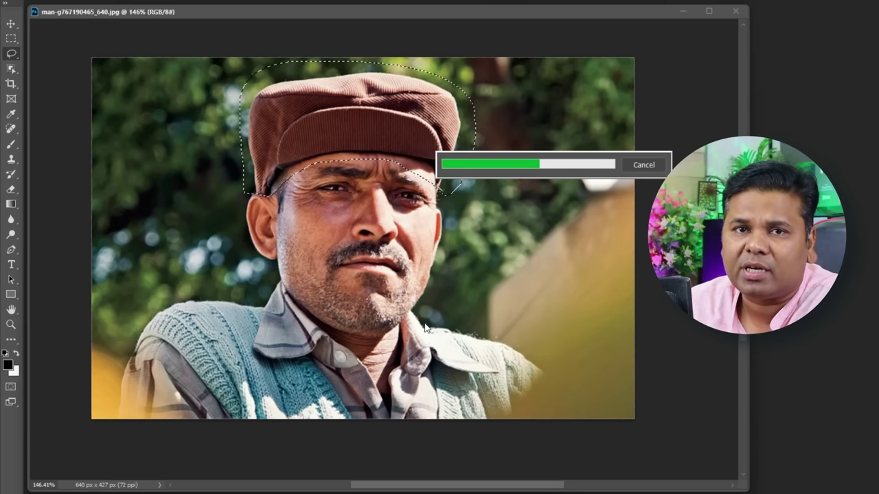
- Move the result bar off the face and step through to head variation 3/3
left_click(216, 220)
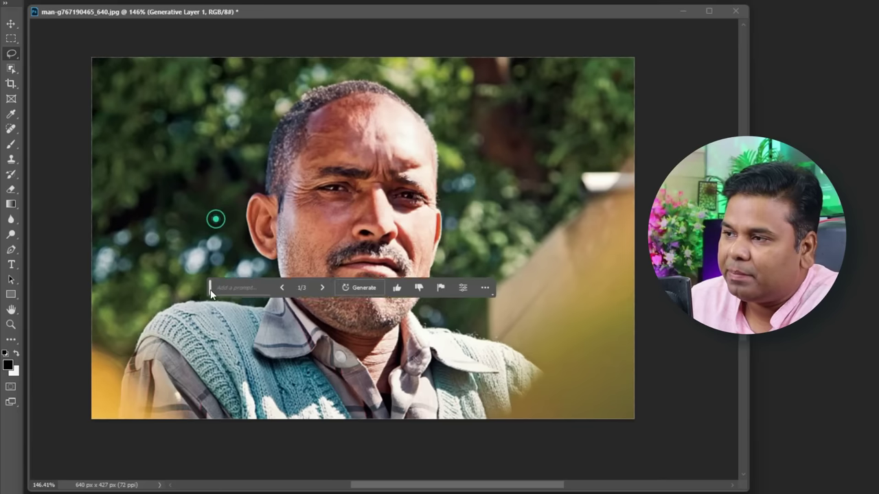
left_click_drag(212, 285, 195, 341)
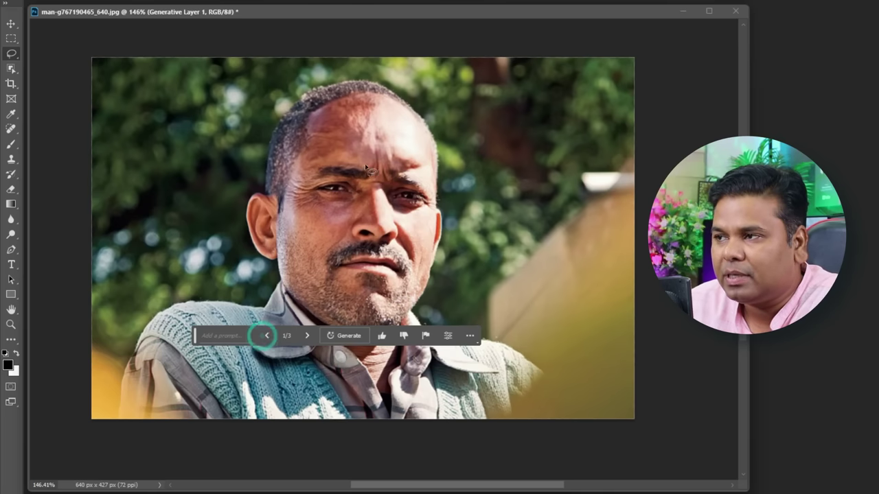
left_click(309, 333)
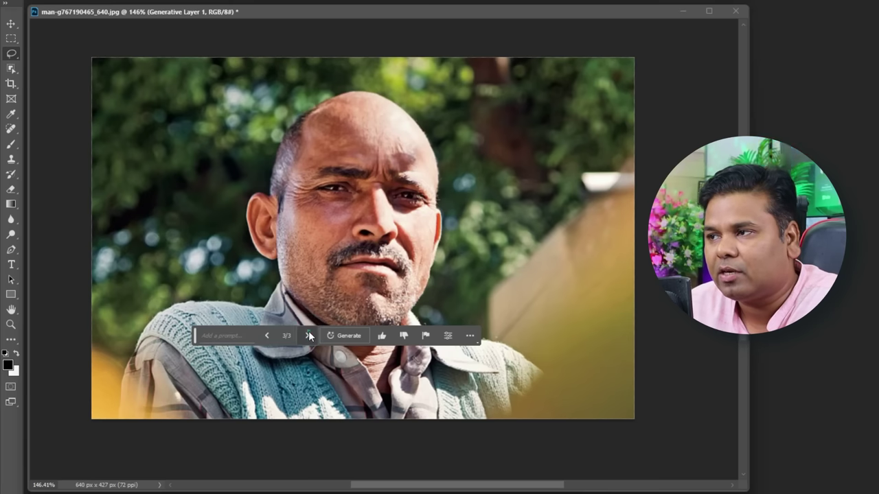
left_click(308, 334)
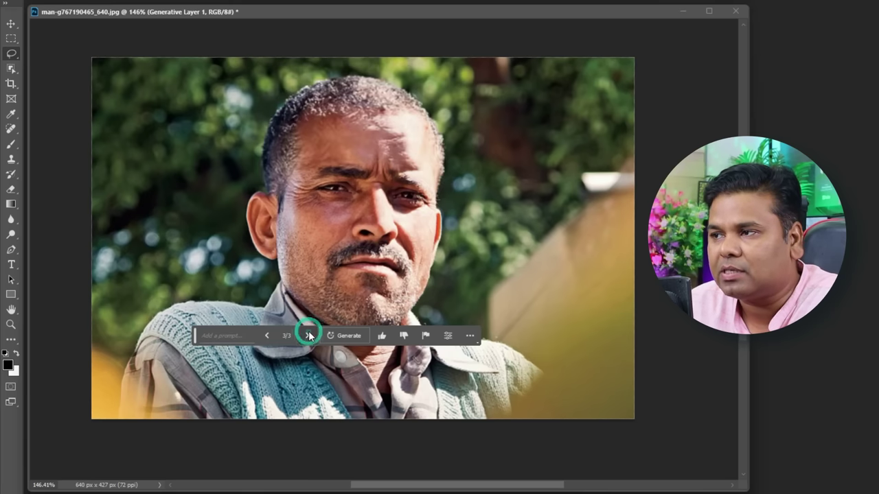
left_click(235, 338)
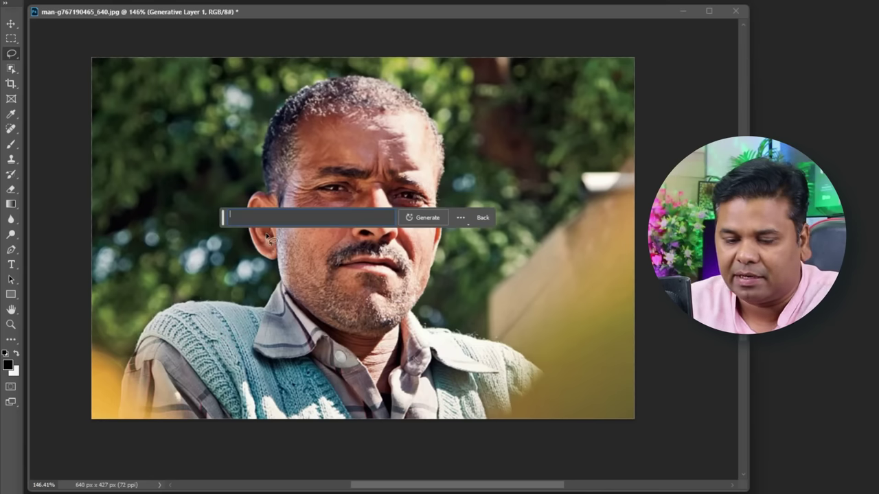
type("hair")
- Generate 'hair' on the head and keep the dark combed-back variation 2/6
left_click(424, 220)
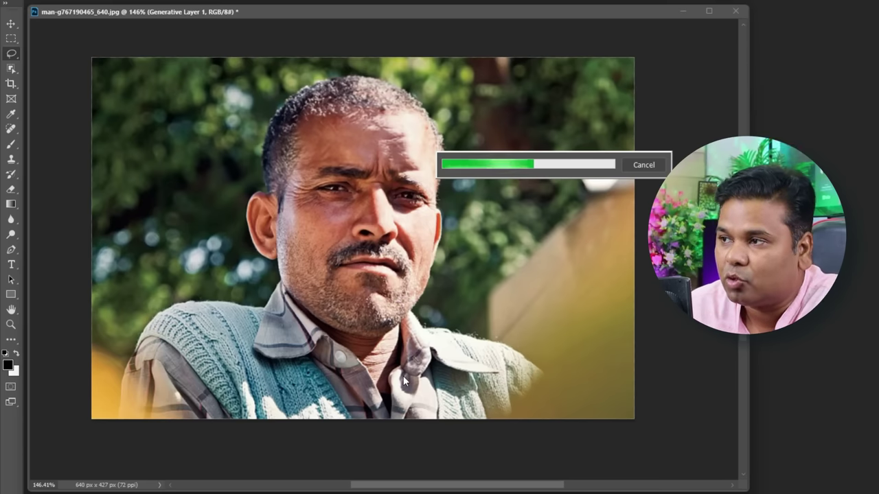
left_click_drag(216, 214, 221, 302)
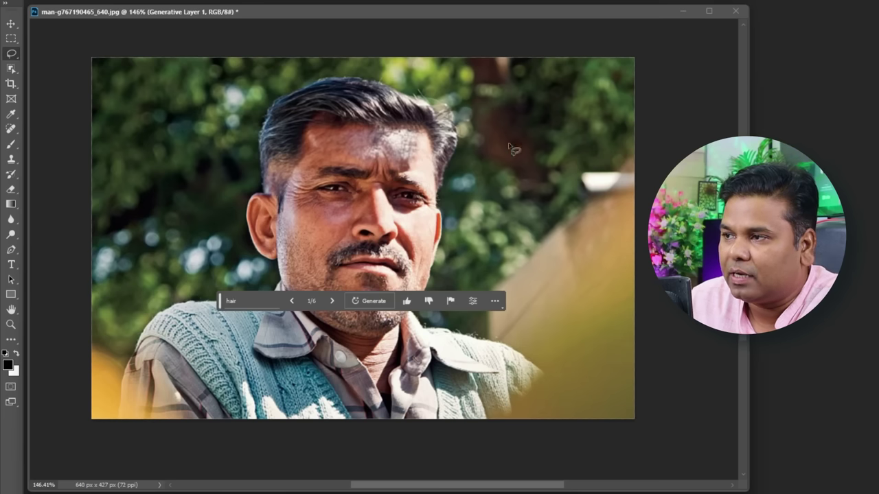
left_click(333, 302)
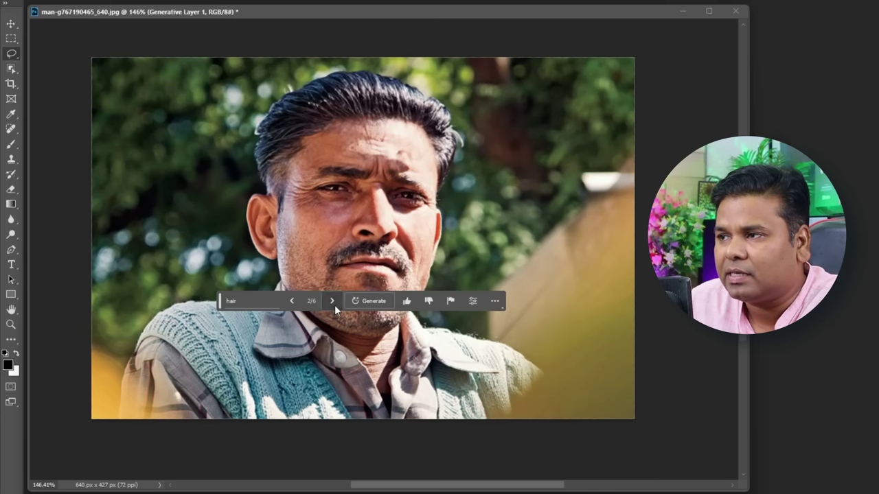
left_click(334, 302)
left_click(291, 300)
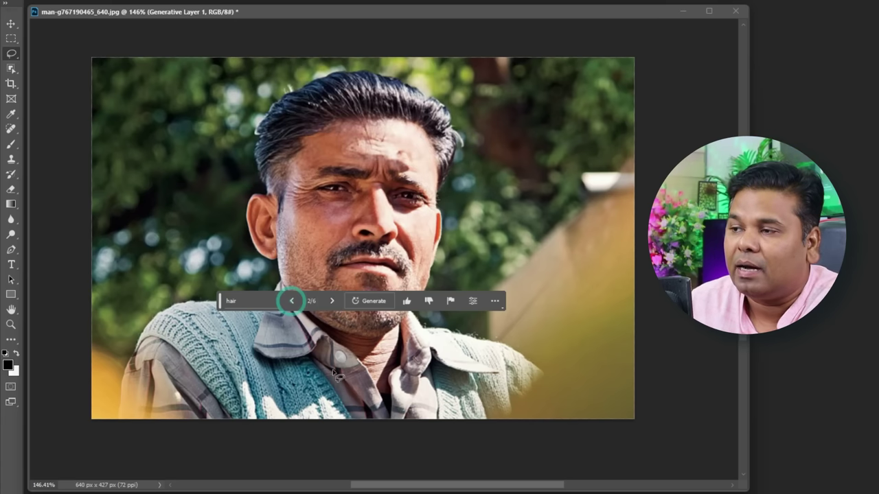
mouse_move(220, 302)
left_mouse_down()
mouse_move(210, 379)
mouse_move(198, 364)
left_mouse_up()
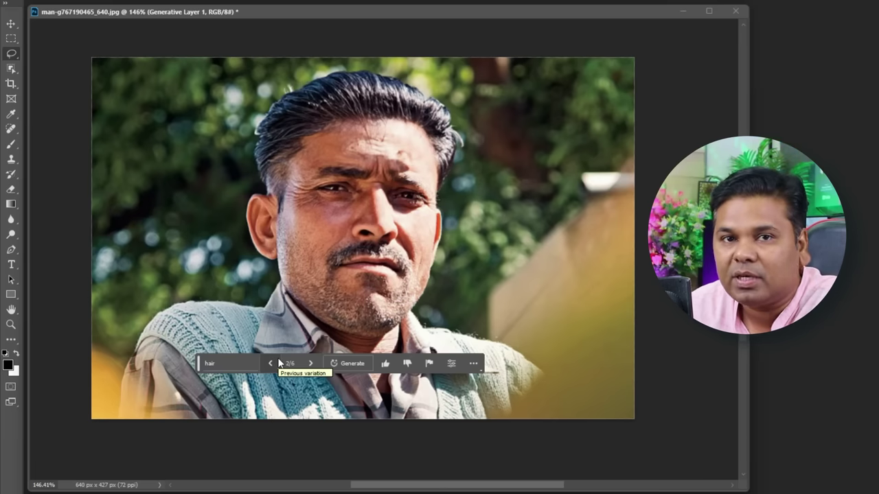
mouse_move(276, 247)
left_mouse_down()
mouse_move(312, 233)
mouse_move(392, 246)
mouse_move(445, 299)
mouse_move(388, 371)
mouse_move(275, 347)
mouse_move(278, 251)
left_mouse_up()
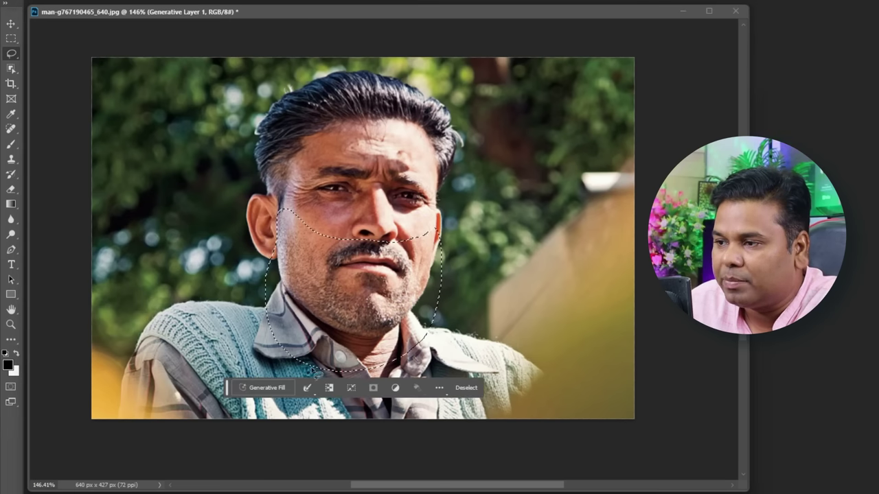
- Fill the outlined jaw with a 'beard' prompt and advance to the grey-streaked variation 3/3
left_click(270, 388)
type("beard")
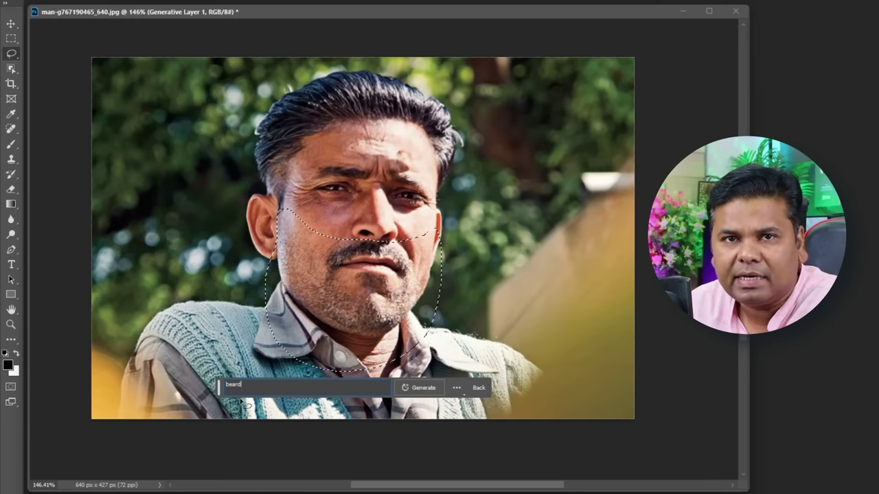
left_click(419, 387)
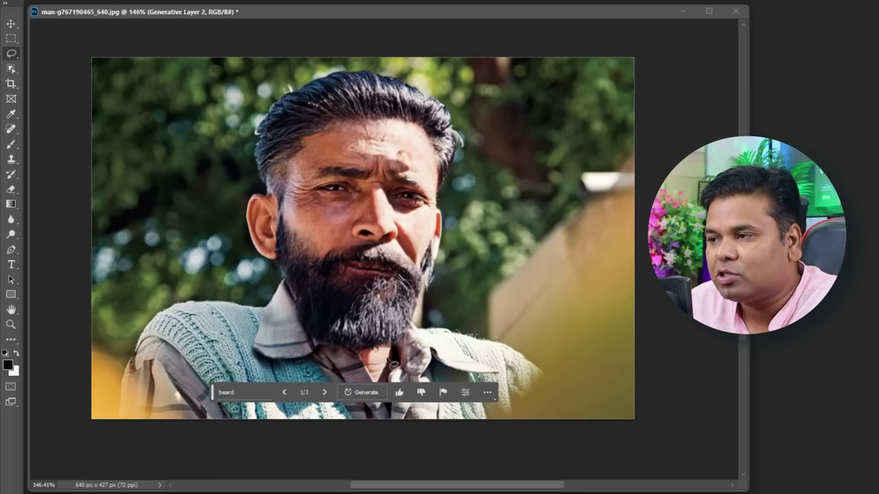
left_click(323, 393)
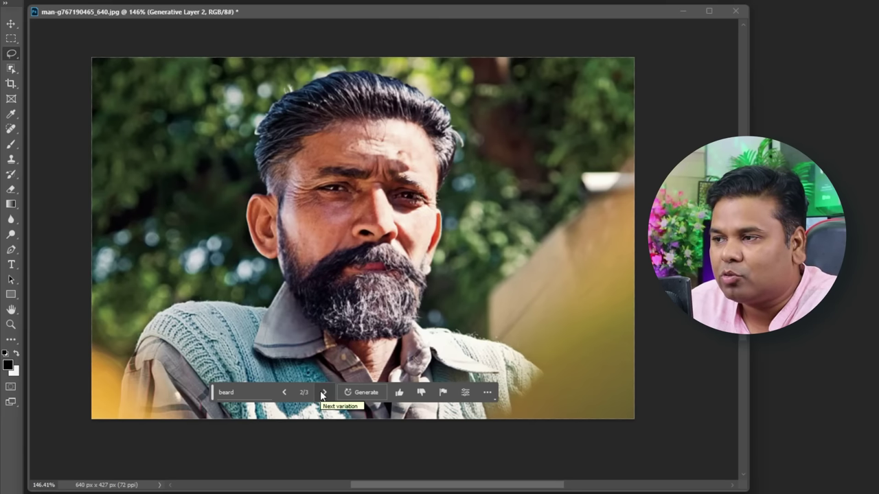
left_click(323, 392)
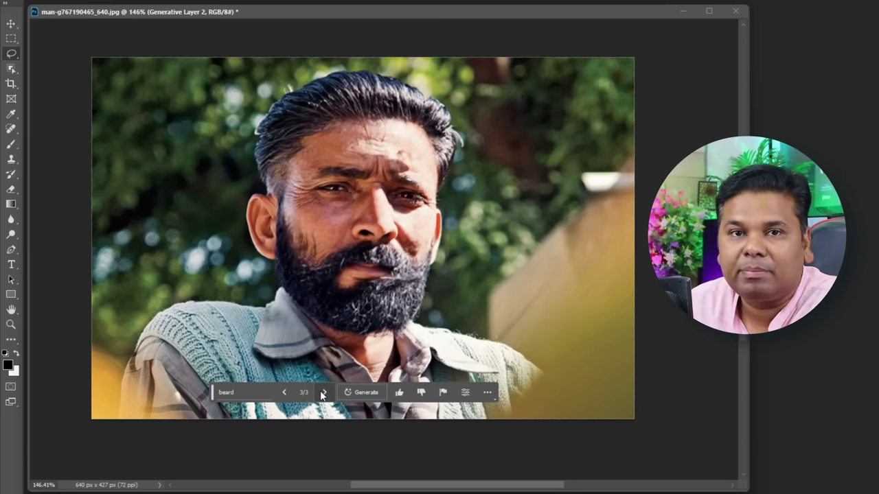
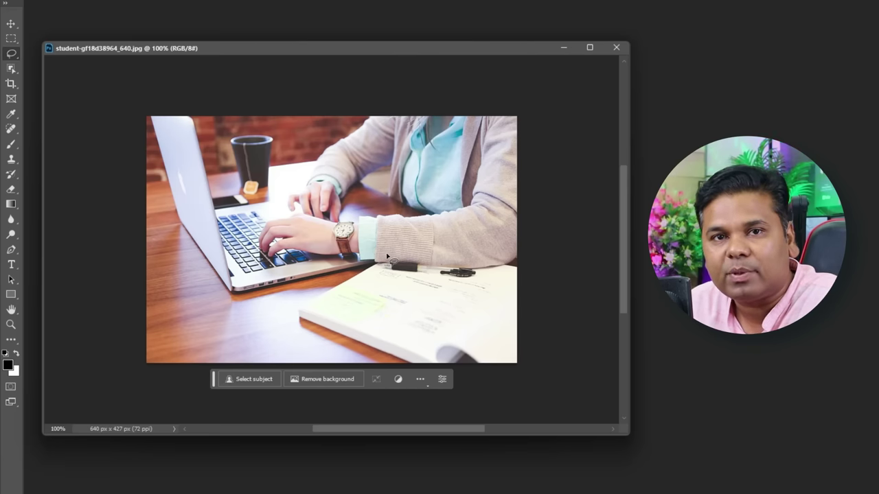
- Extend the student photo's canvas to 916 × 661 px, adding white space above and right
left_click(11, 83)
left_click_drag(515, 243, 597, 240)
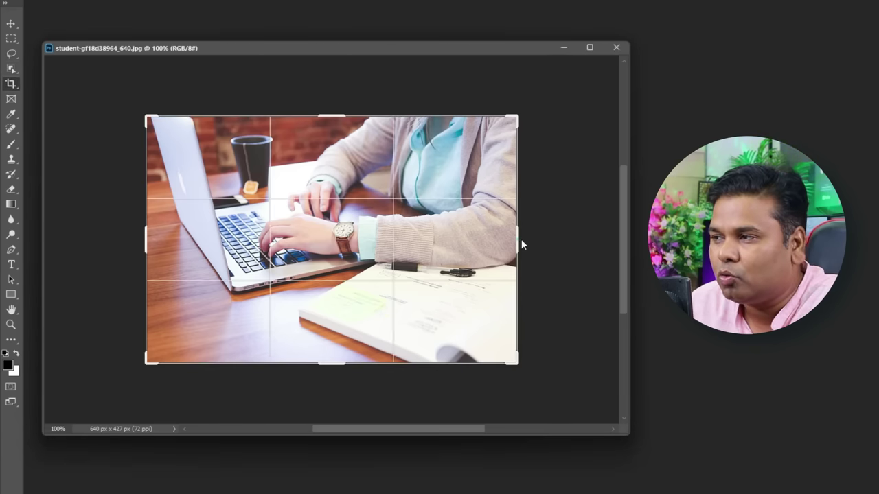
left_click_drag(322, 112, 333, 86)
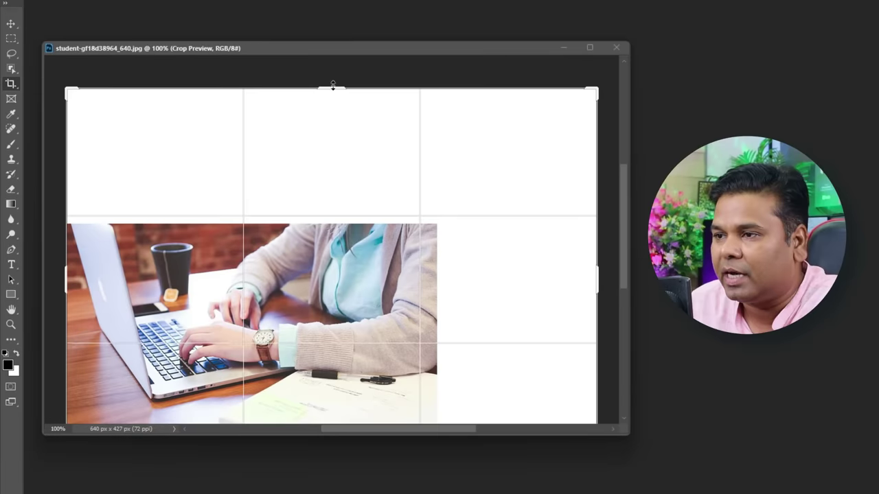
double_click(566, 141)
- Marquee-select the blank white area to the right of the photo
scroll(529, 300, "down", 3)
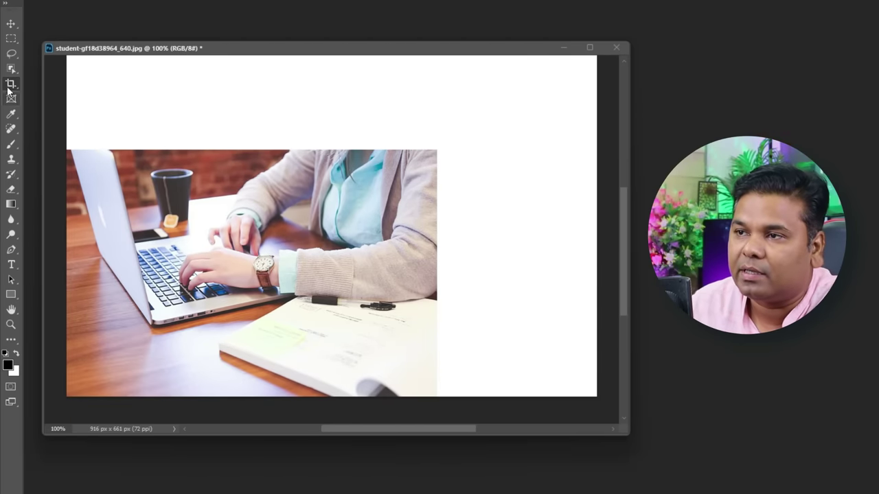
left_click(11, 38)
left_click_drag(430, 148, 605, 416)
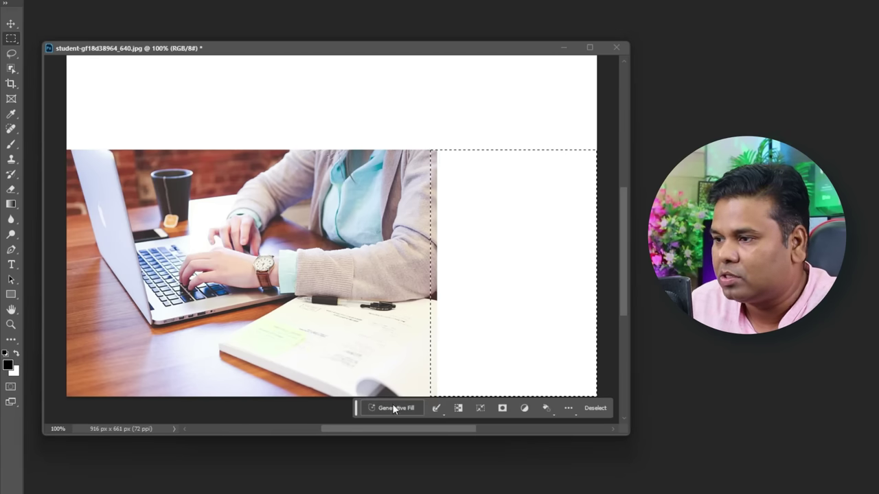
- Generative-fill the blank right area and the top strip with brick wall, window and the woman's head
left_click(398, 408)
left_click(549, 406)
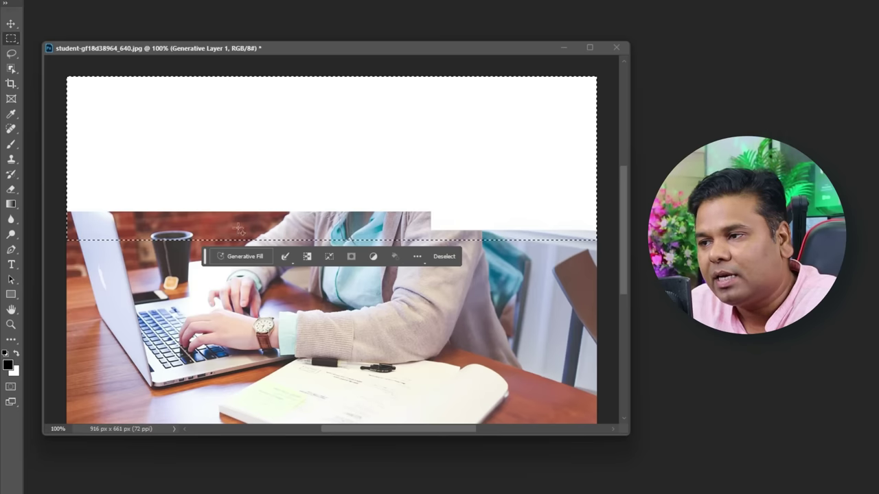
left_click(241, 258)
left_click(390, 255)
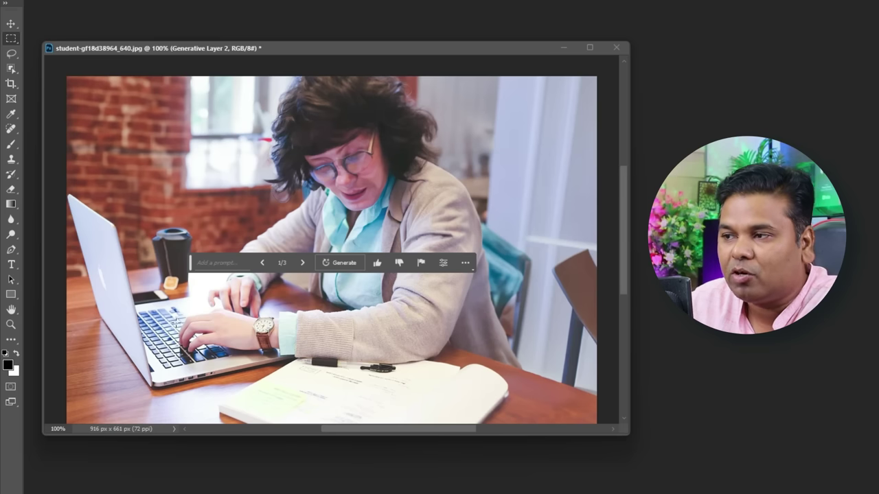
- Compare generated variations 2/3 and 3/3, then keep variation 1/3 with the curly-haired woman
left_click(303, 263)
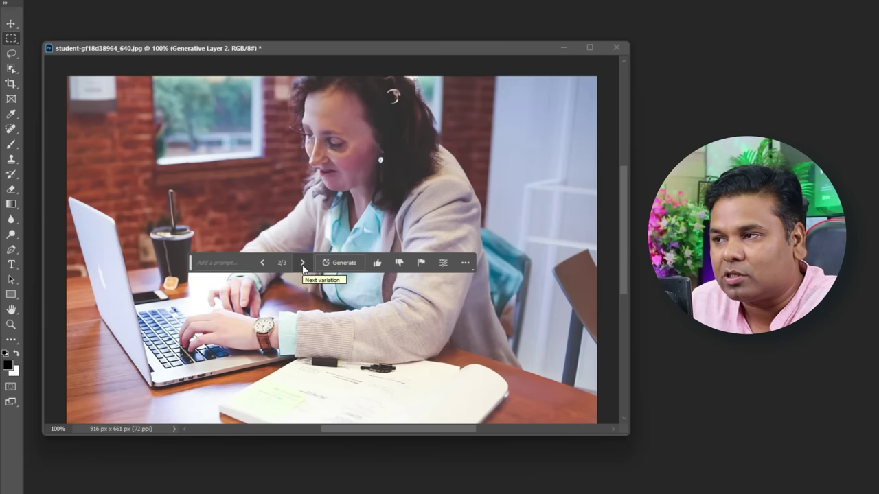
left_click(303, 263)
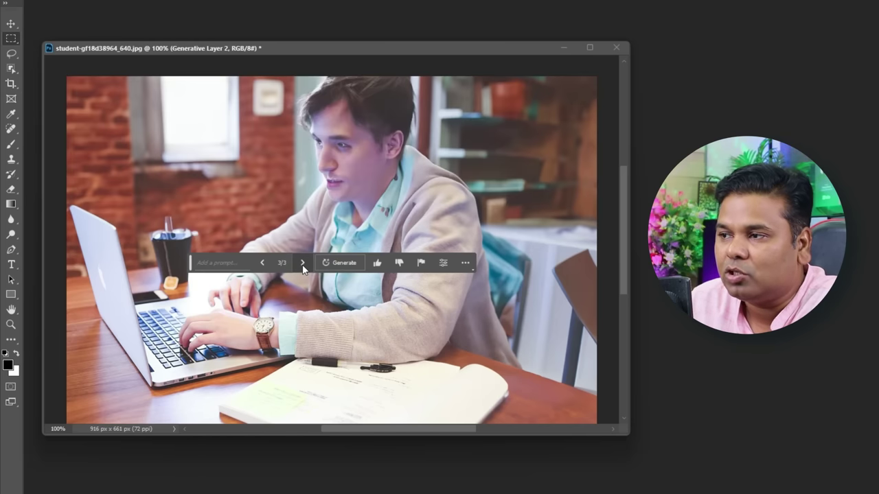
mouse_move(191, 264)
left_mouse_down()
mouse_move(188, 395)
mouse_move(173, 460)
left_mouse_up()
scroll(286, 286, "down", 1)
scroll(286, 286, "down", 1)
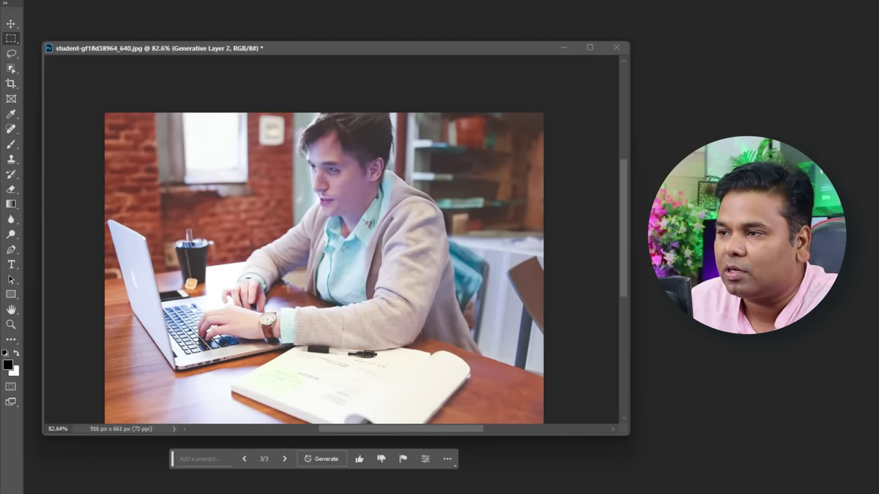
scroll(326, 309, "down", 1)
scroll(327, 310, "down", 1)
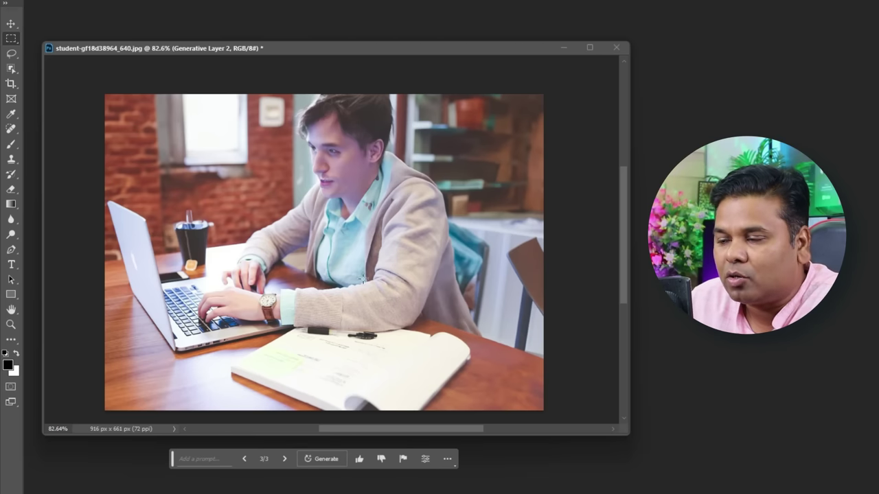
left_click(247, 461)
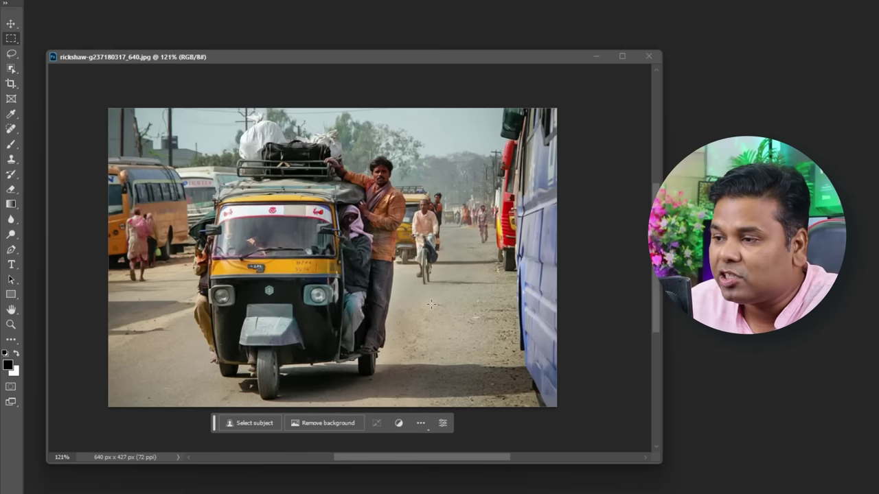
- Widen the rickshaw canvas to 886 × 427 px on the left and marquee-select the new white area
left_click_drag(385, 457, 367, 472)
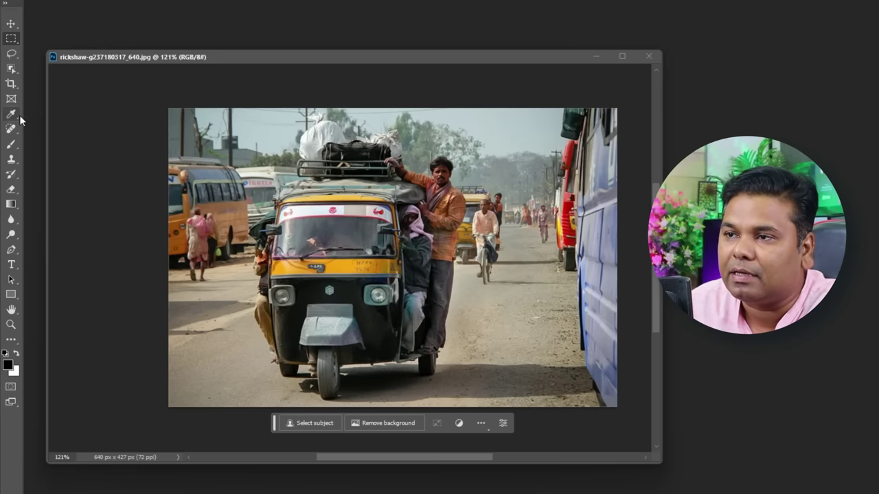
left_click(11, 83)
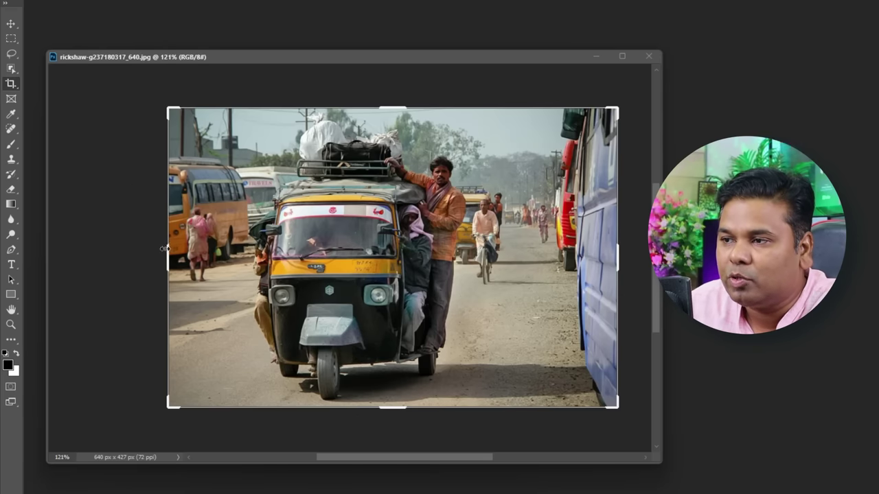
left_click_drag(165, 248, 79, 251)
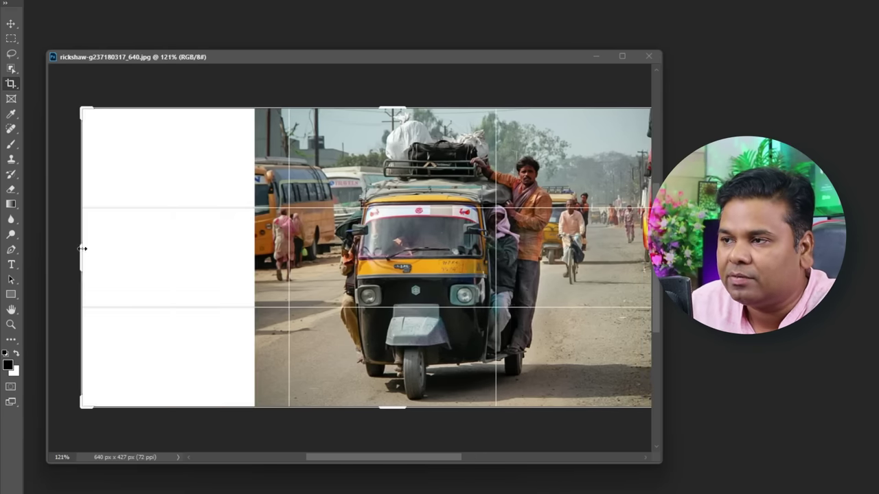
key("Return")
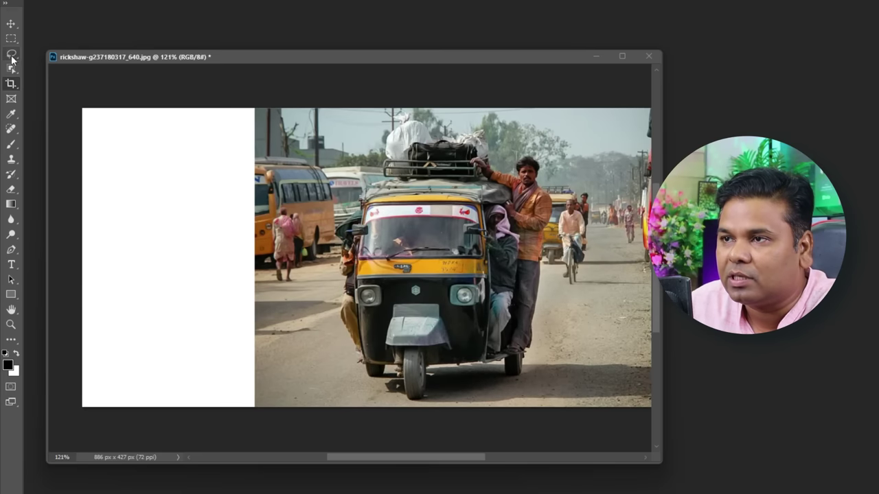
left_click(11, 39)
left_click_drag(73, 97, 300, 433)
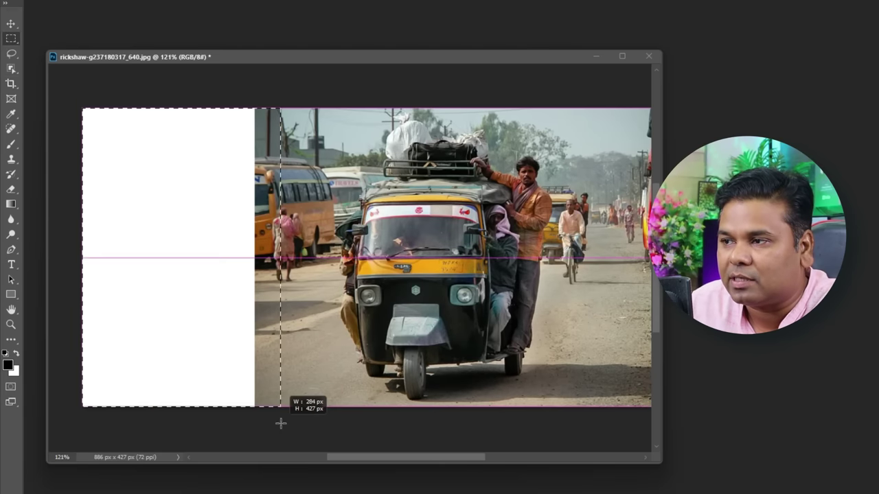
- Generative-fill the blank left side with buses, a red car and a pedestrian using an empty prompt
left_click_drag(301, 434, 298, 432)
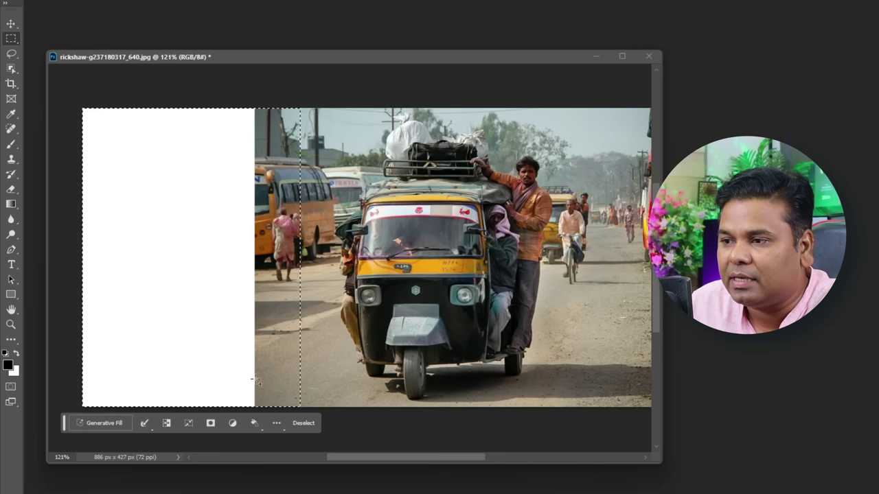
left_click(104, 423)
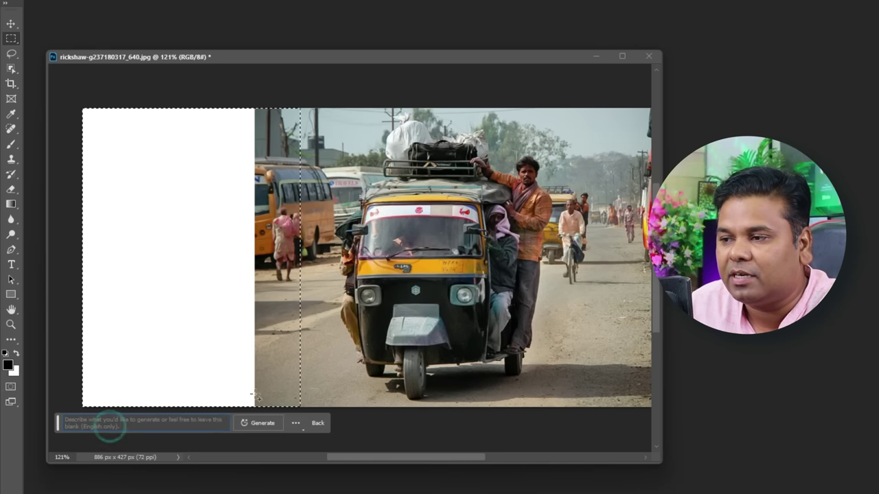
left_click(263, 425)
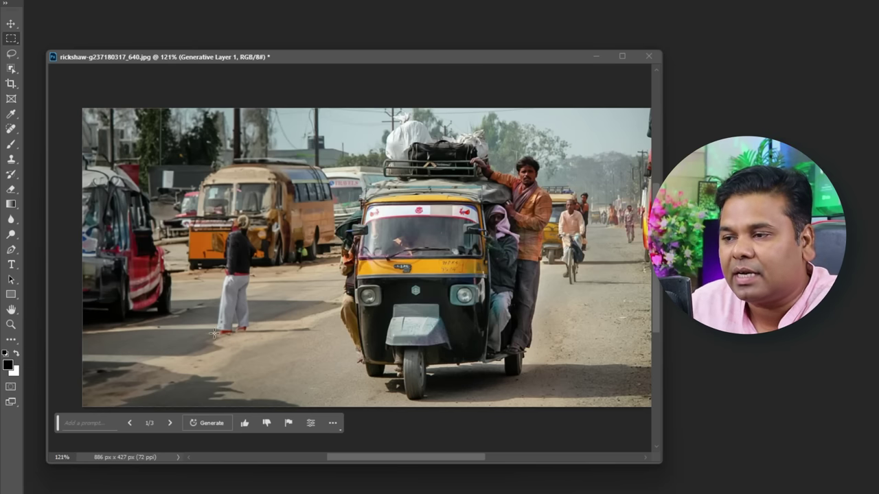
- Compare the three rickshaw fill variations and keep the first, with red vehicle, bus and pedestrian
left_click(169, 423)
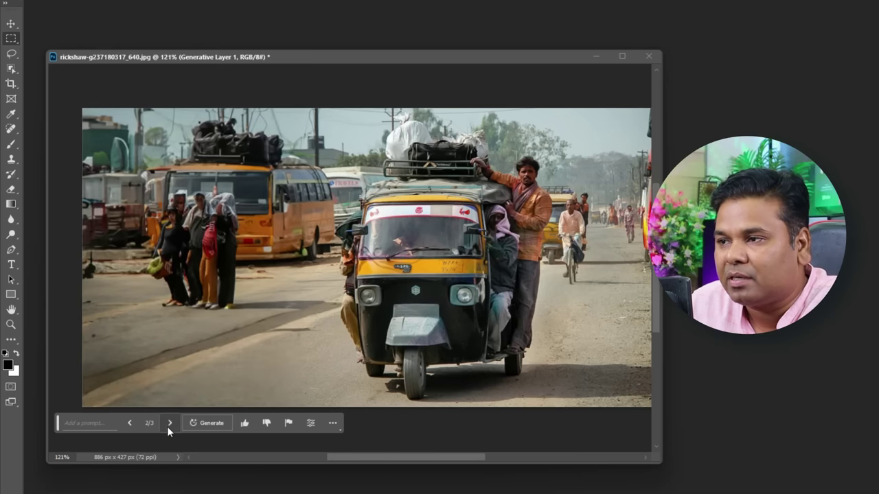
left_click(168, 425)
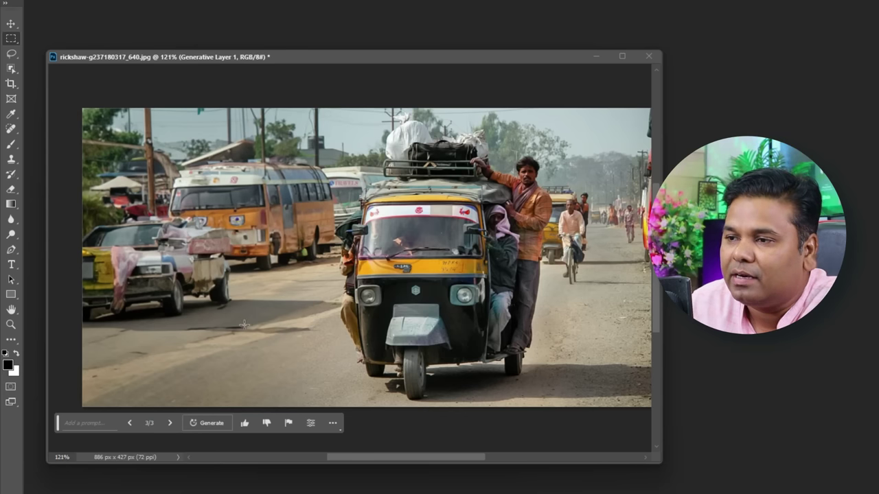
left_click(130, 423)
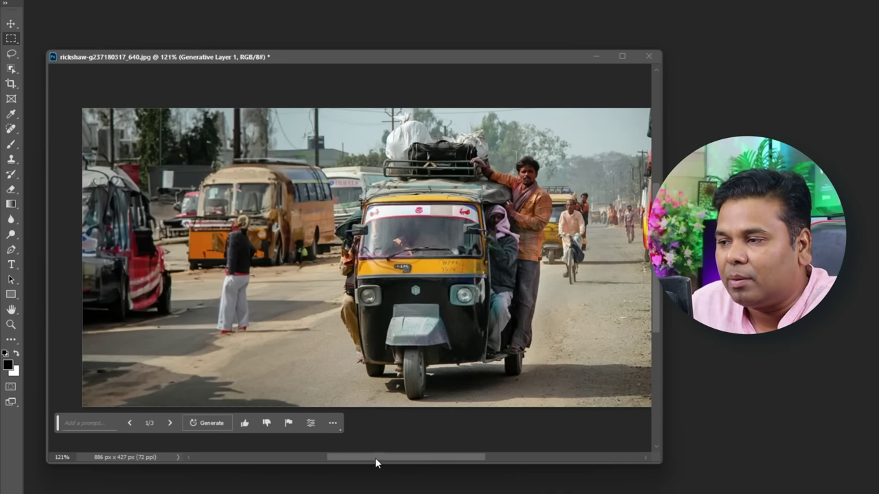
mouse_move(375, 458)
left_mouse_down()
mouse_move(421, 457)
mouse_move(383, 454)
mouse_move(395, 458)
left_mouse_up()
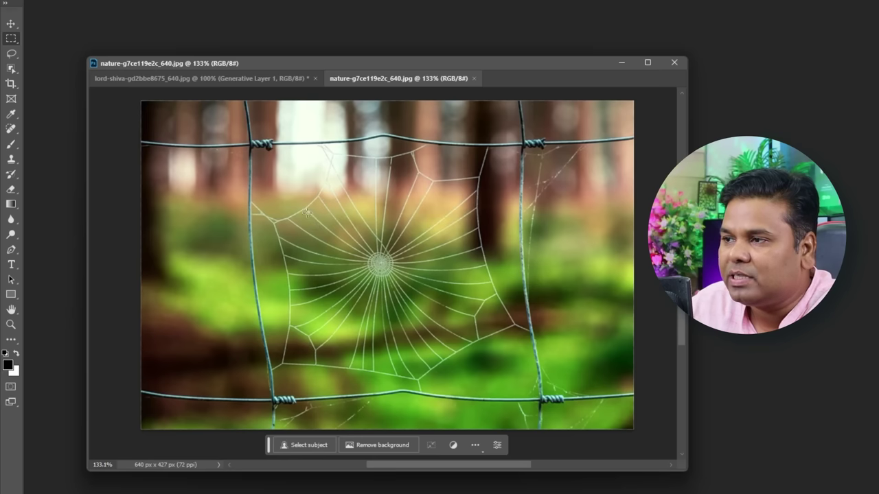
- Generate a spider in the web centre from the prompt 'Spider', choosing variation 3/3
left_click_drag(308, 213, 386, 278)
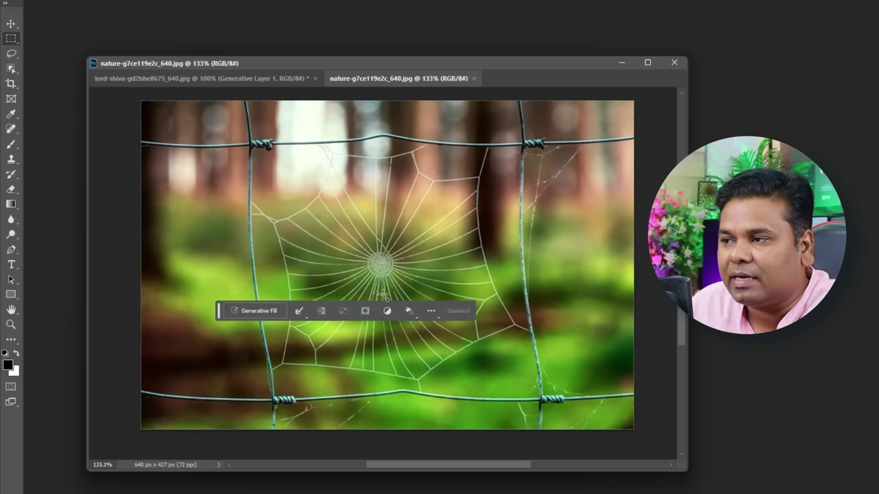
left_click(255, 310)
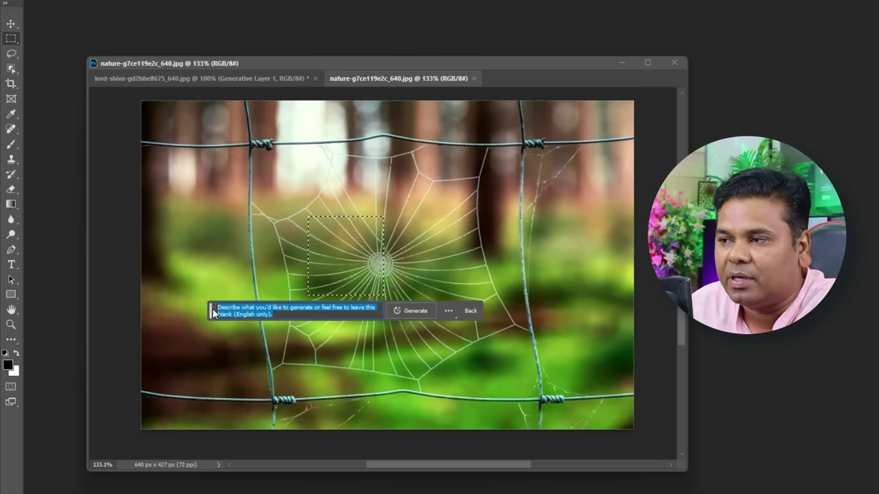
type("Spider")
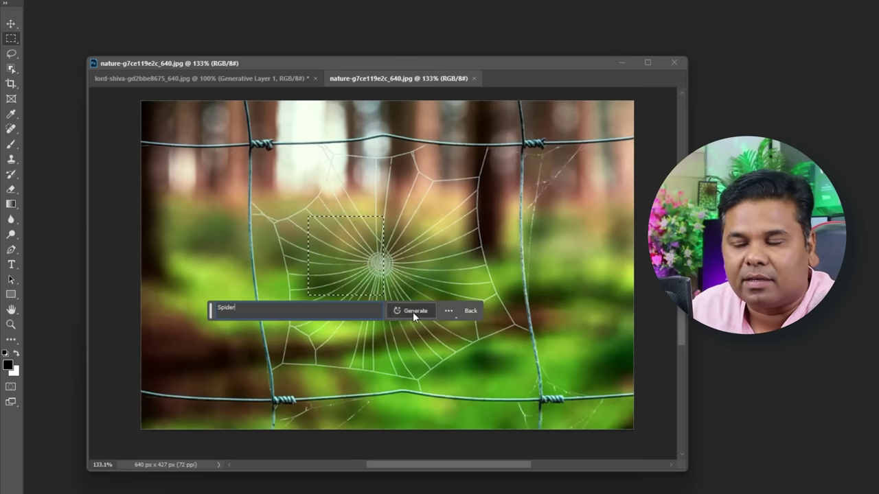
left_click(412, 312)
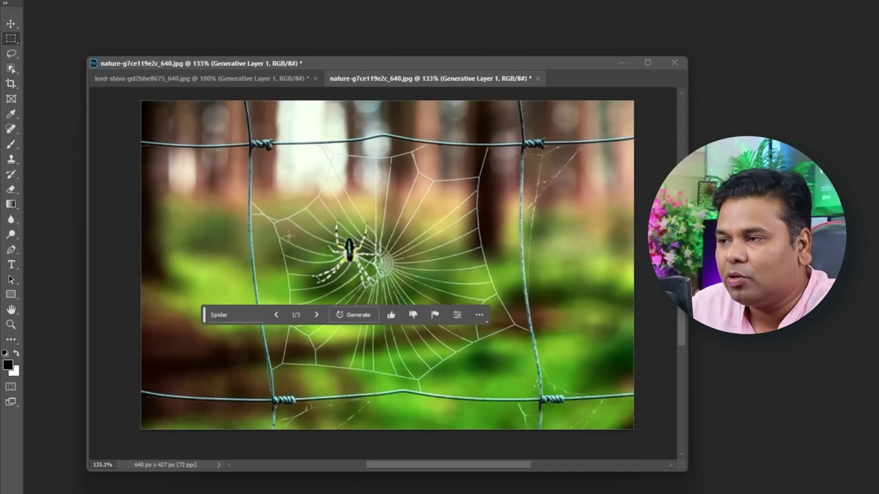
left_click(317, 315)
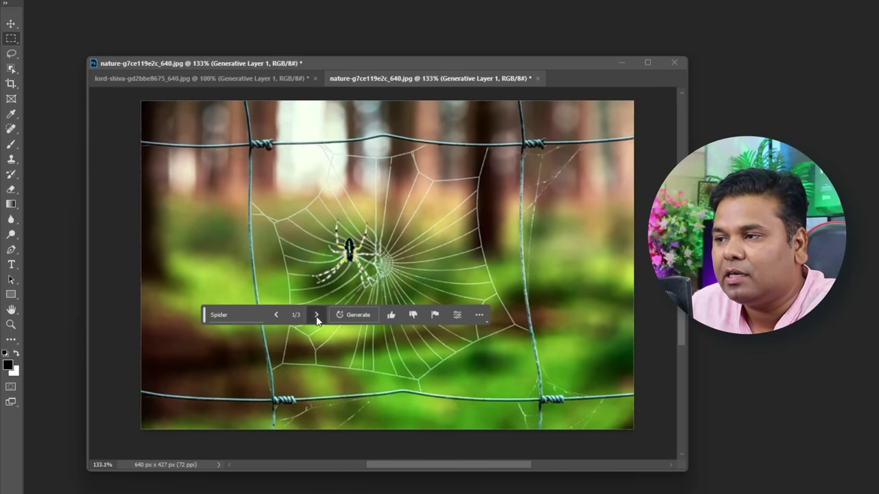
left_click(316, 315)
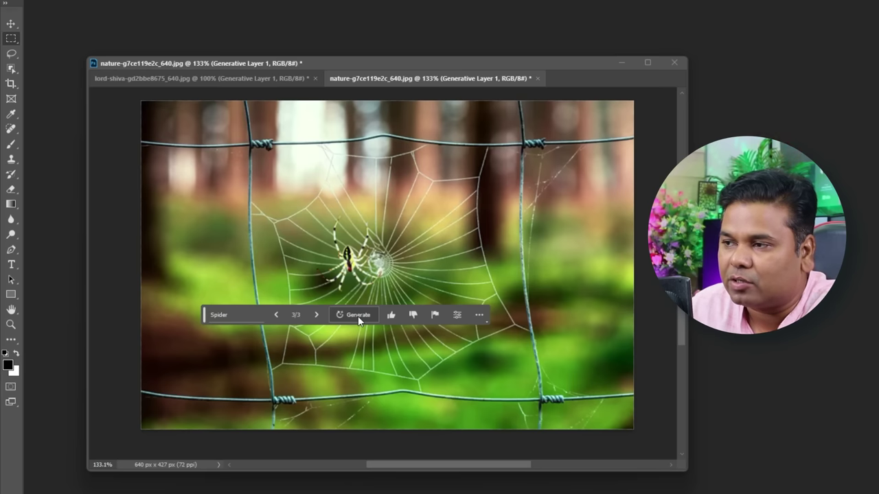
left_click(237, 314)
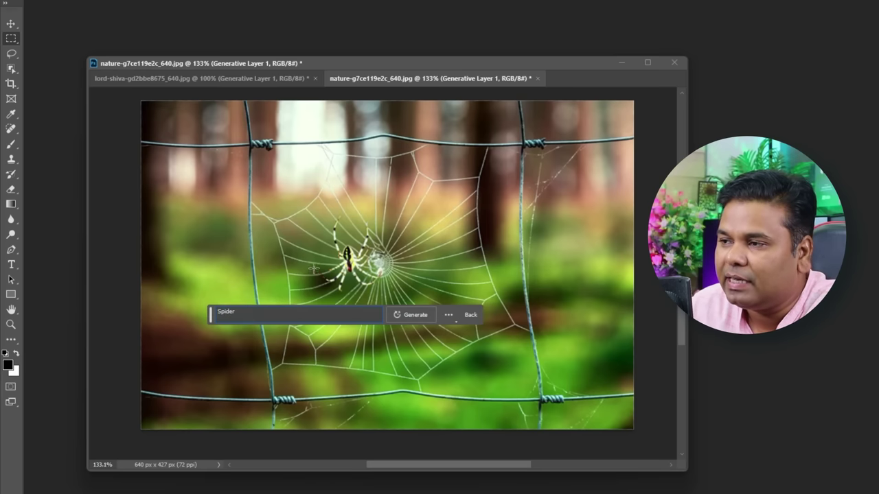
- Regenerate with the prompt 'Spiderman' and keep the green spider variation
type("man")
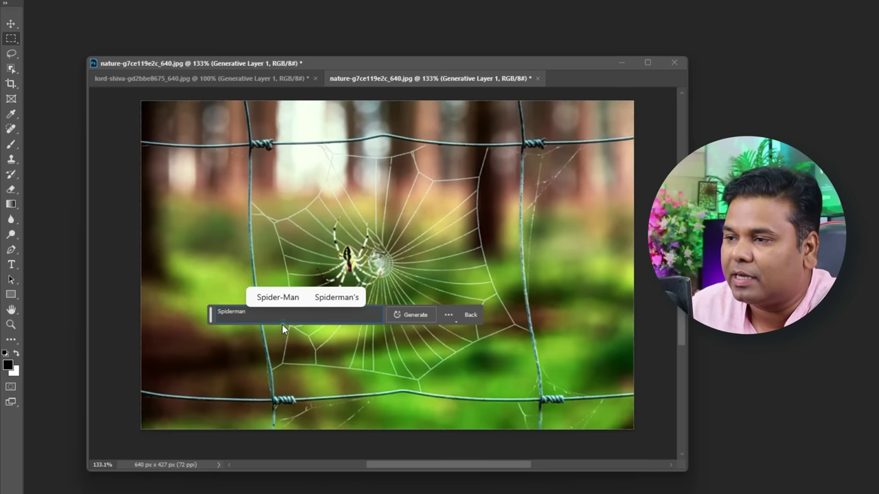
left_click(409, 315)
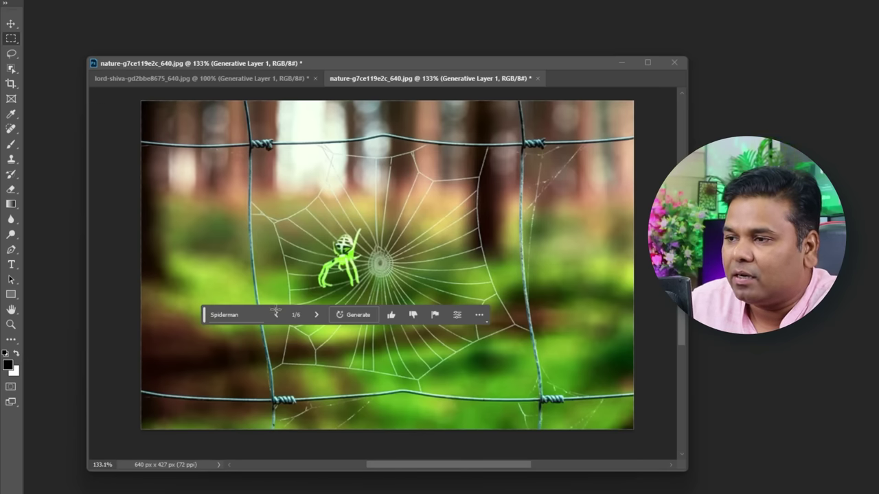
left_click(321, 316)
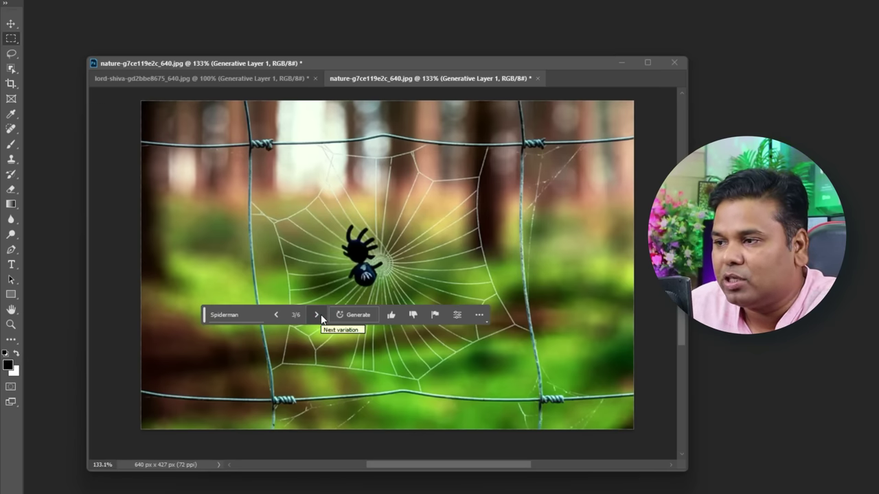
left_click(280, 315)
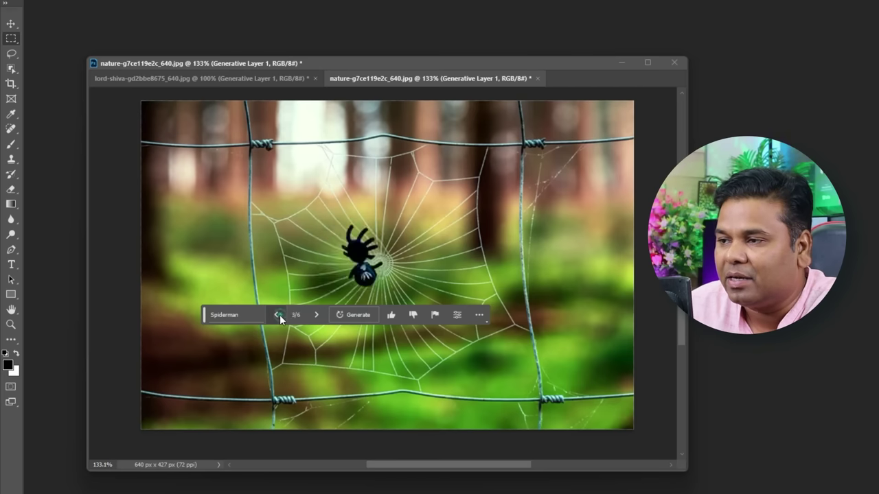
left_click(279, 314)
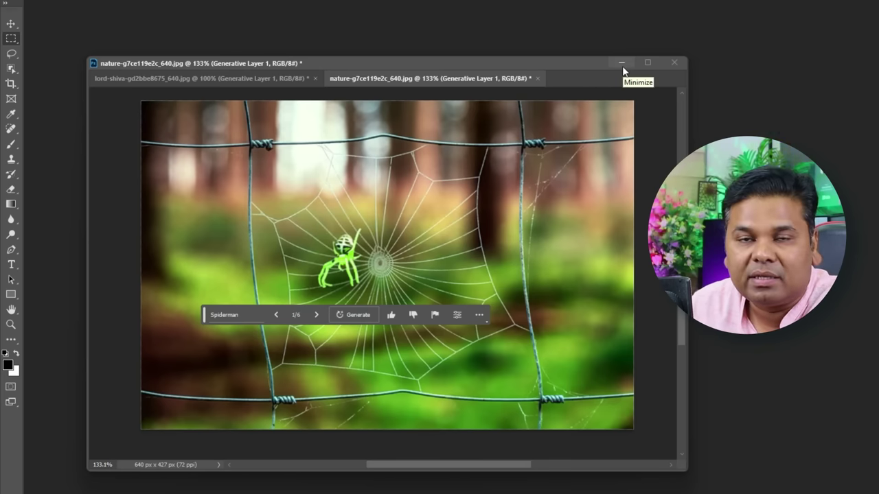
left_click(621, 64)
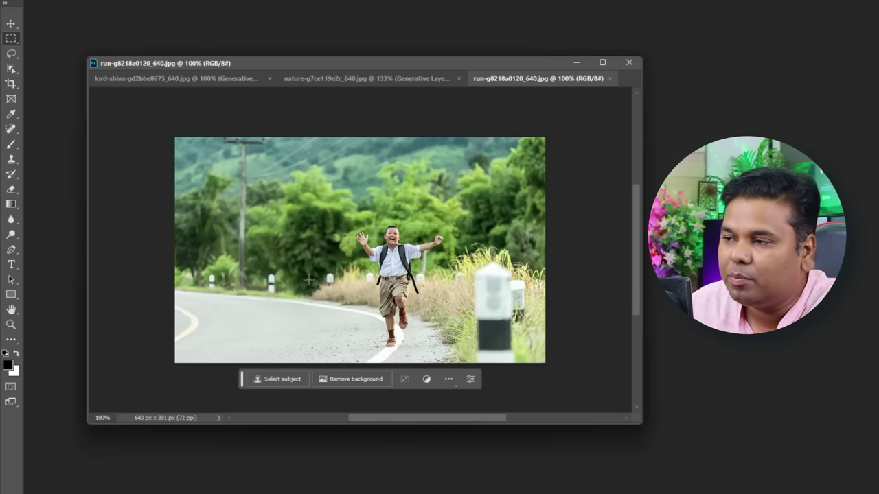
- Generate a black dog on the road left of the boy from 'Running dog', choosing variation 3/3
left_click_drag(270, 256, 366, 335)
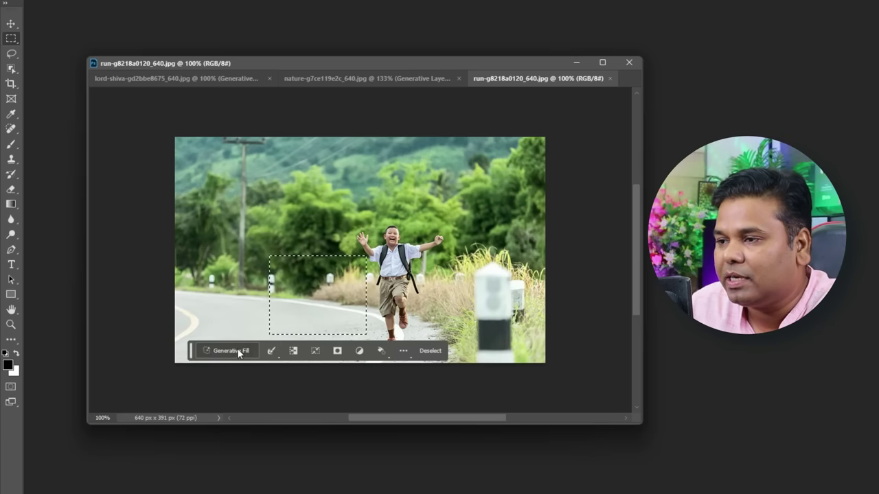
left_click(231, 351)
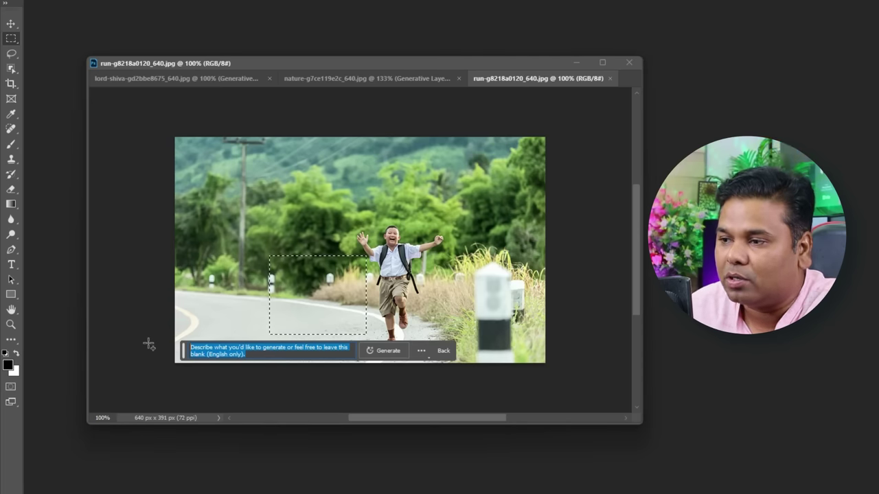
type("Running dog")
left_click(394, 355)
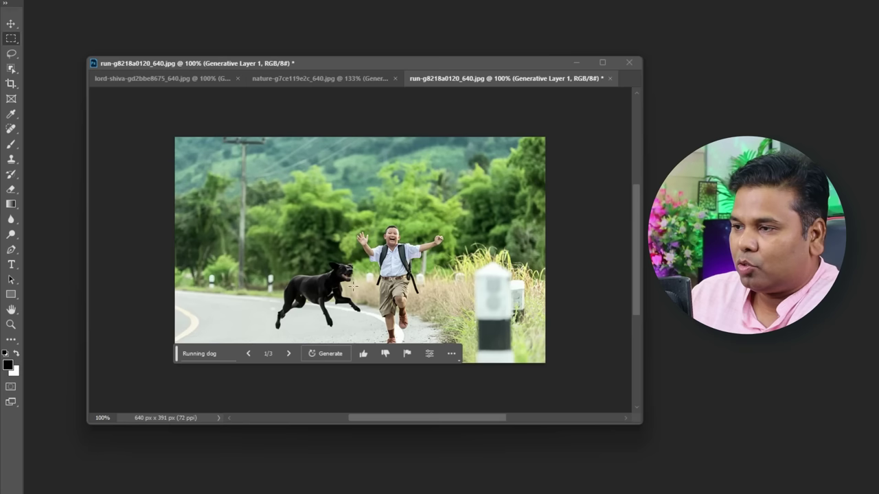
left_click(286, 359)
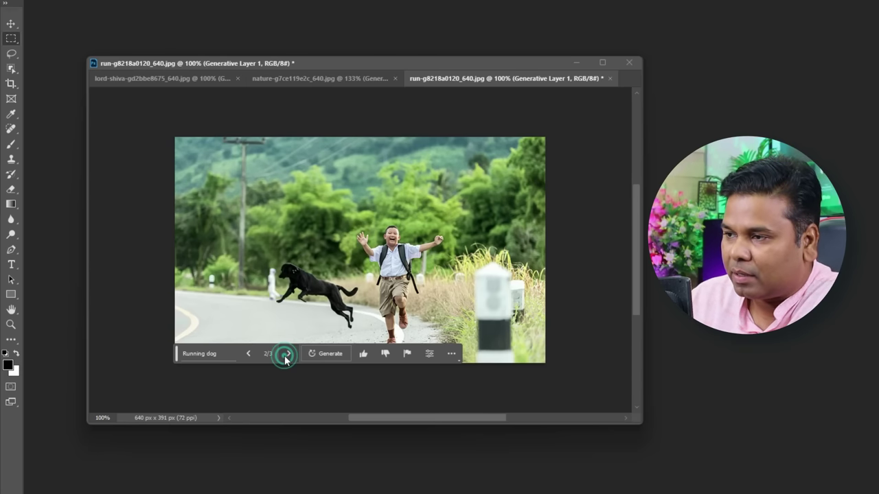
left_click(286, 355)
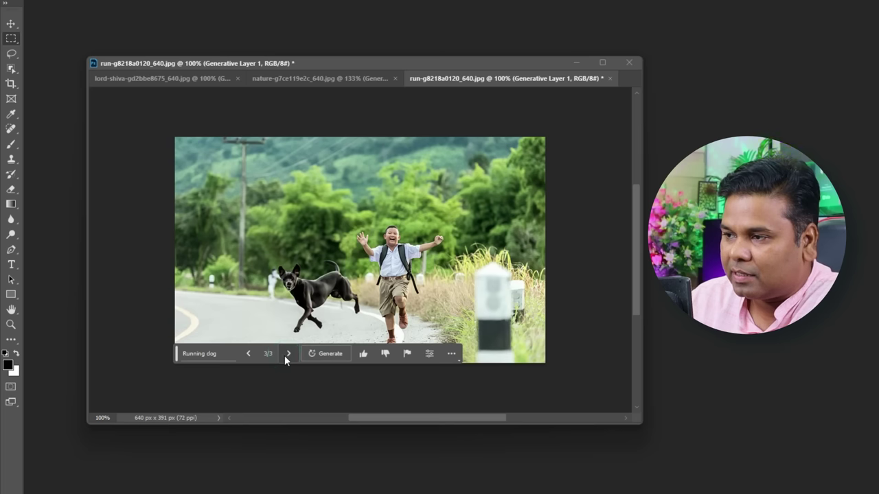
left_click(218, 353)
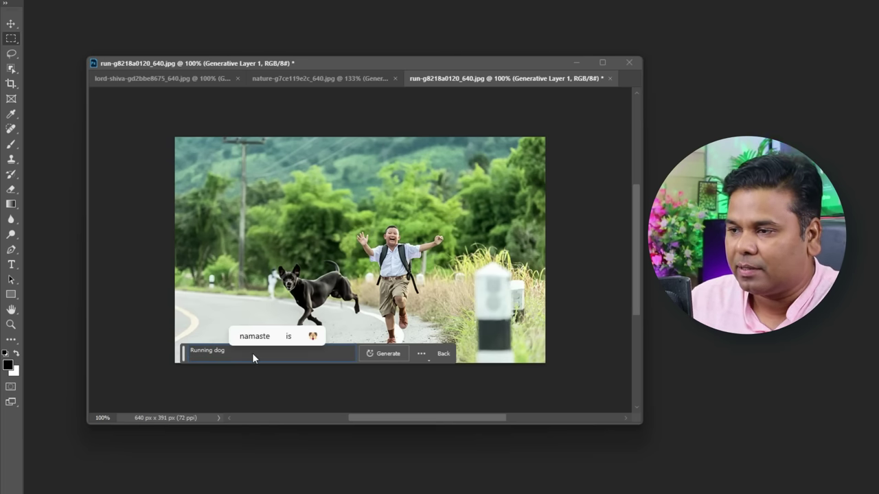
- Extend the prompt to 'Running dog Labrador with belt' and keep the black Labrador with red harness
type("Labrador with belt")
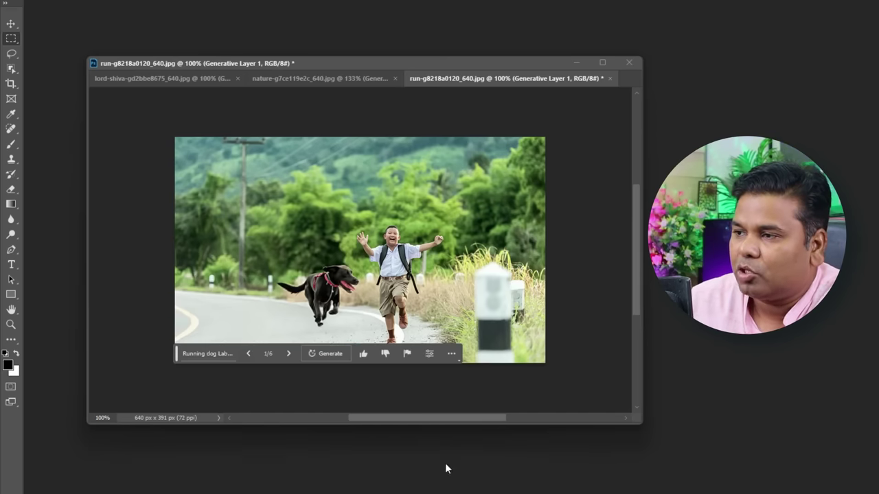
left_click(283, 357)
left_click(282, 357)
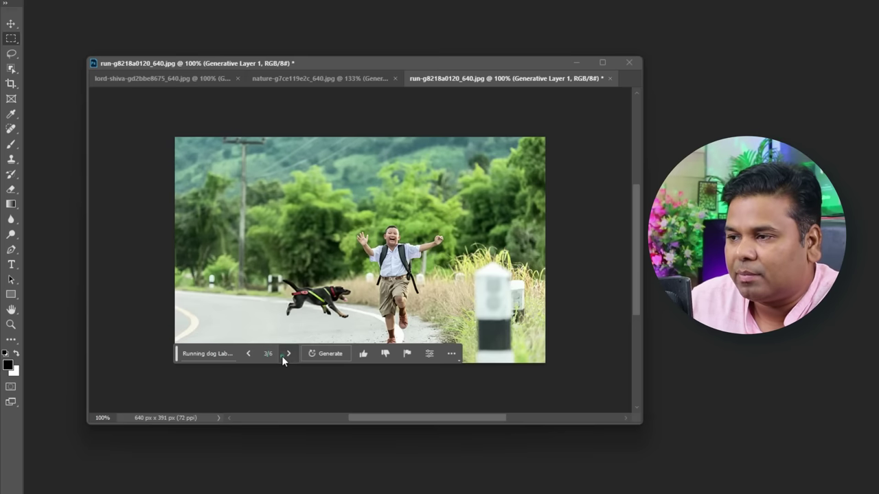
left_click(250, 353)
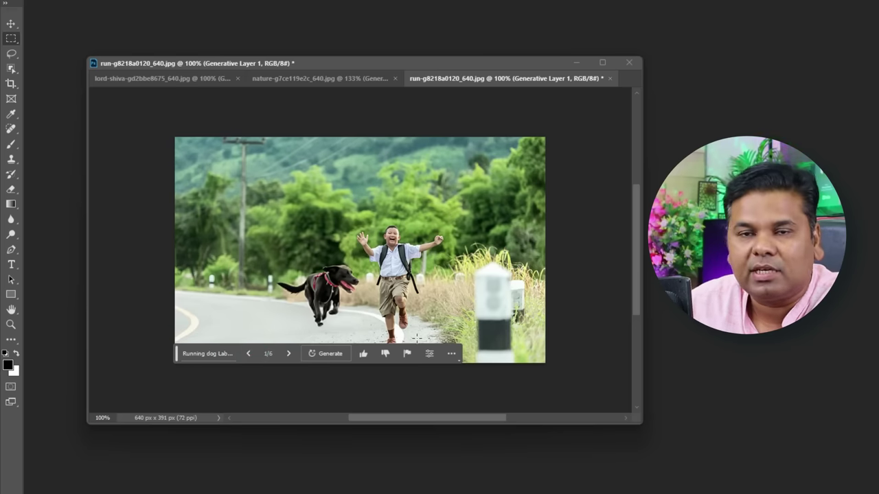
scroll(437, 309, "up", 2)
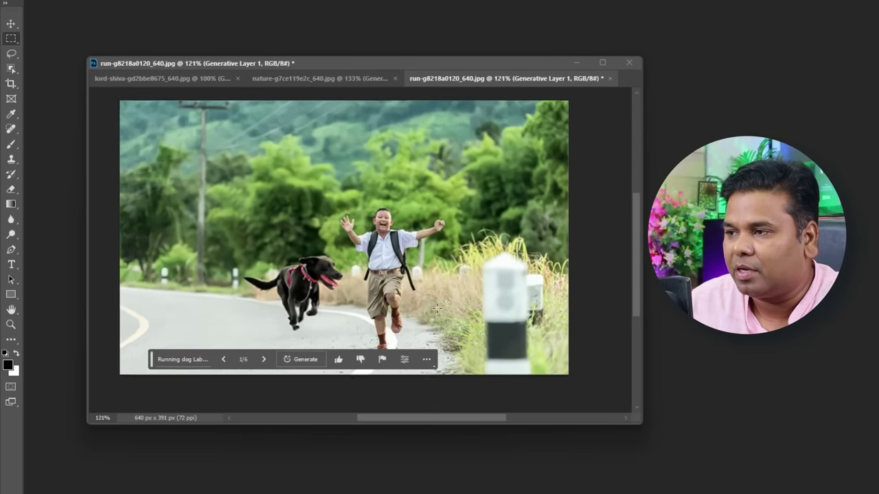
scroll(436, 309, "up", 2)
scroll(280, 261, "down", 1)
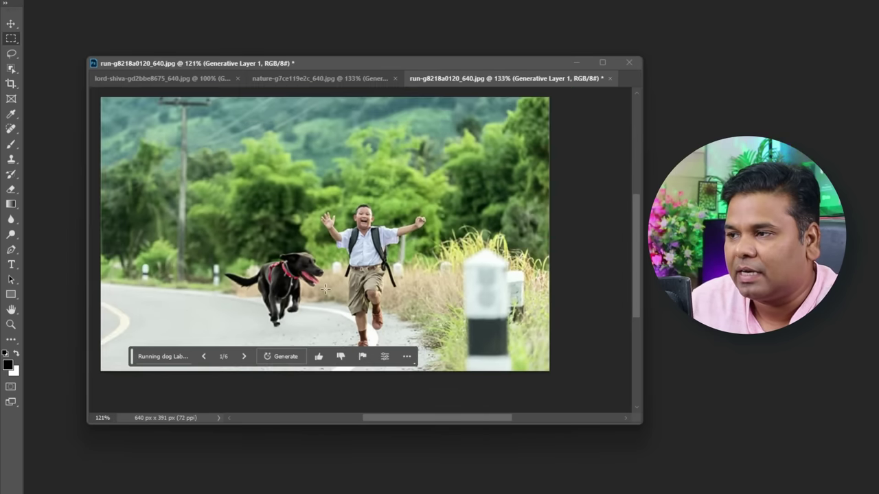
scroll(280, 261, "down", 1)
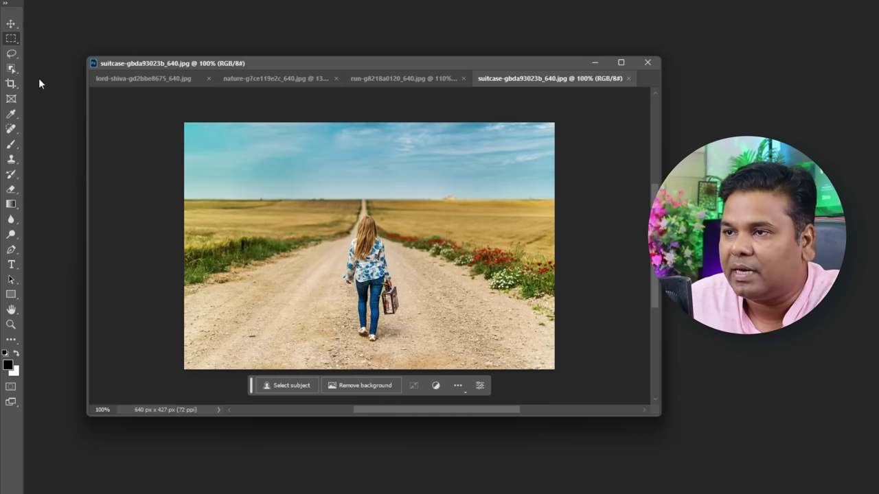
- Select the walking woman with Object Selection and invert to select the background
left_click(11, 69)
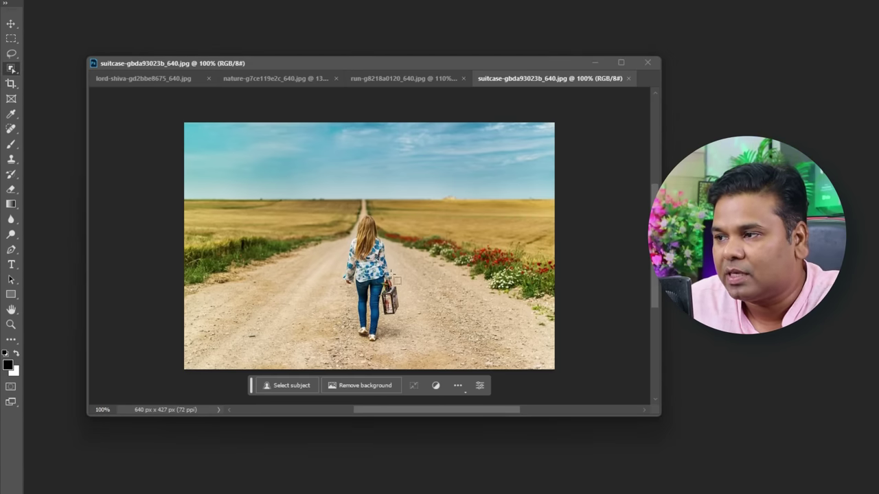
left_click(364, 261)
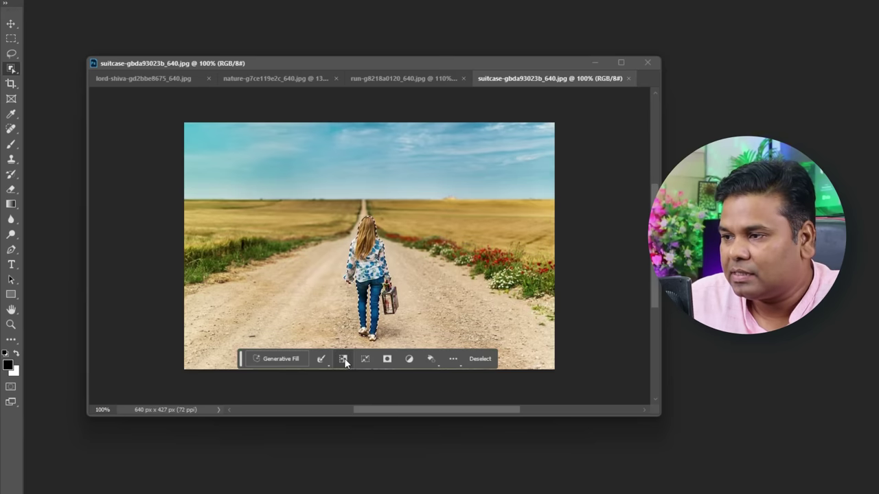
left_click(344, 359)
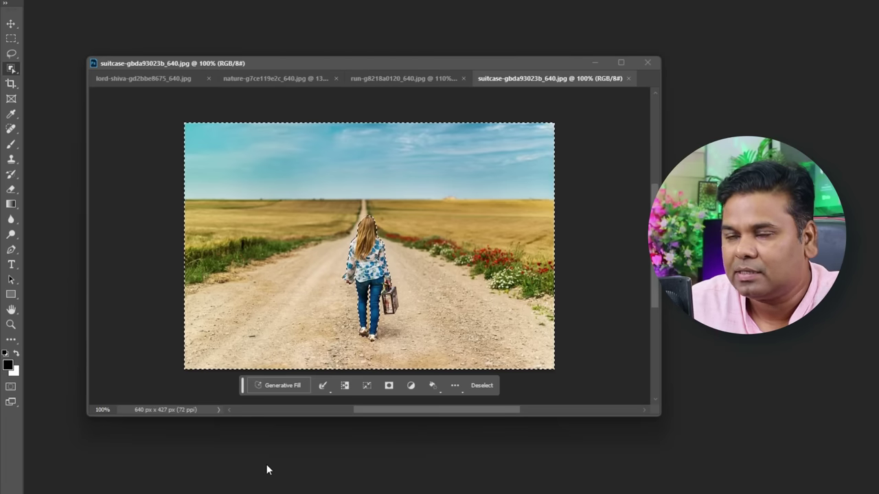
- Generative Fill the background with the prompt 'Mount Everest with Green Lake'
left_click(274, 386)
left_click(315, 389)
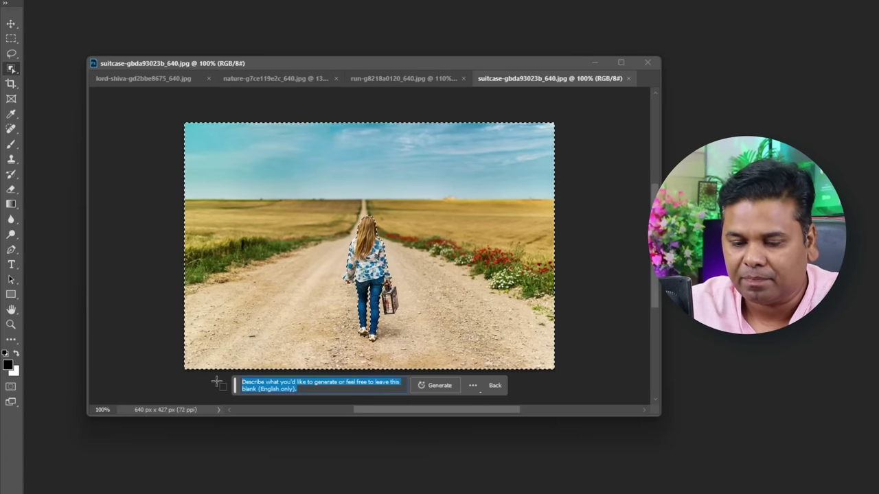
left_click(284, 386)
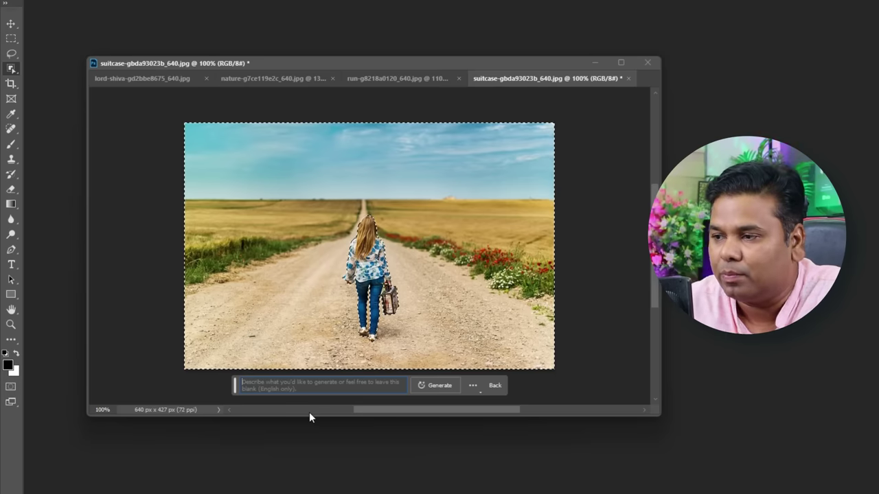
type("Mount Everest with Green Lake")
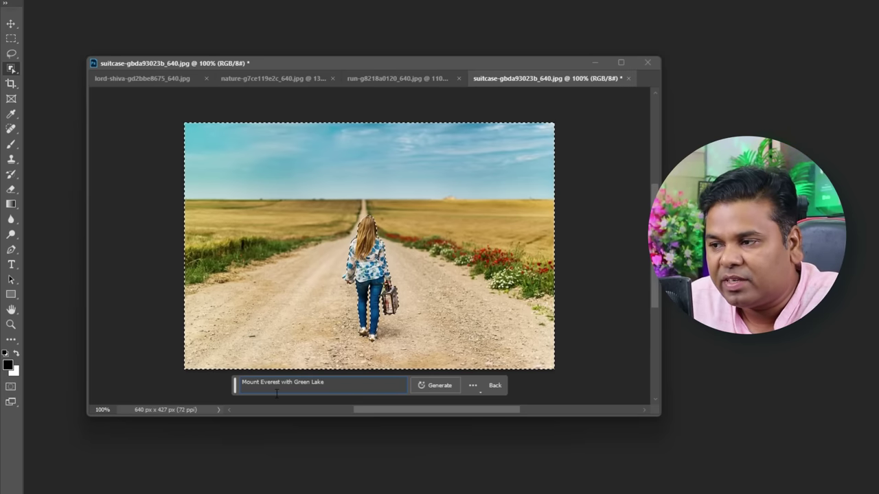
left_click(438, 385)
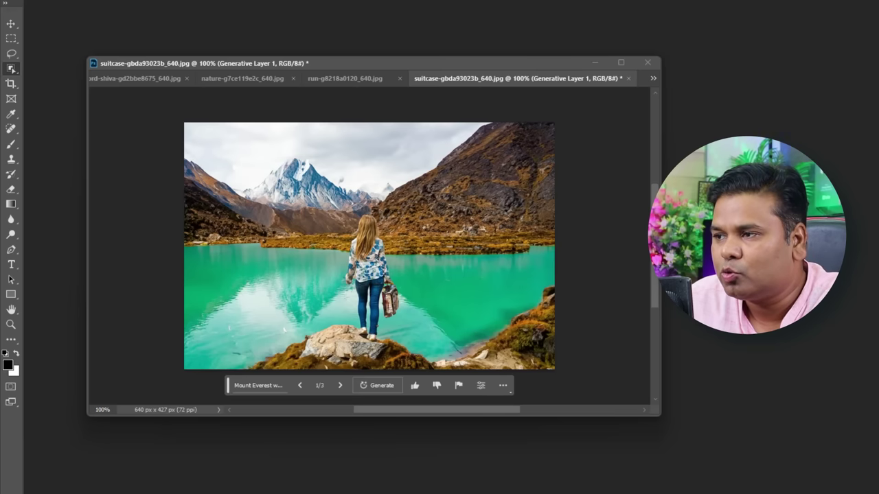
- Browse the mountain-lake background variations, generate more, and switch to the Move tool
left_click(339, 390)
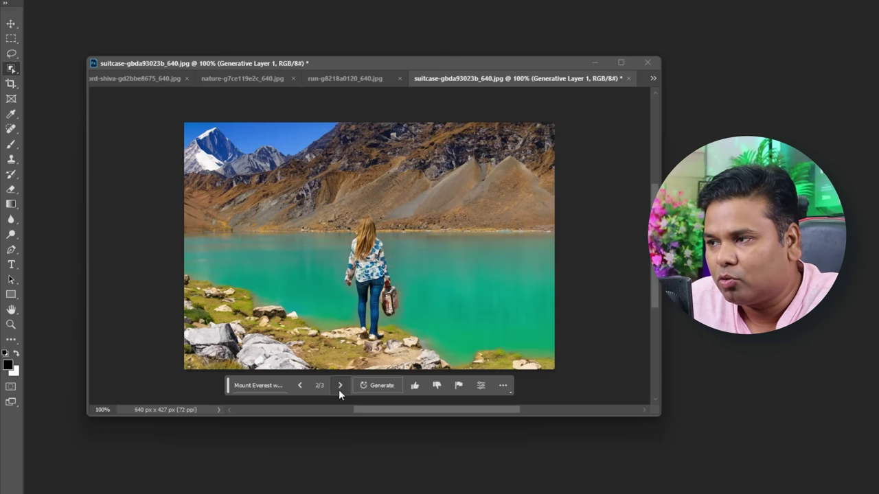
left_click(340, 389)
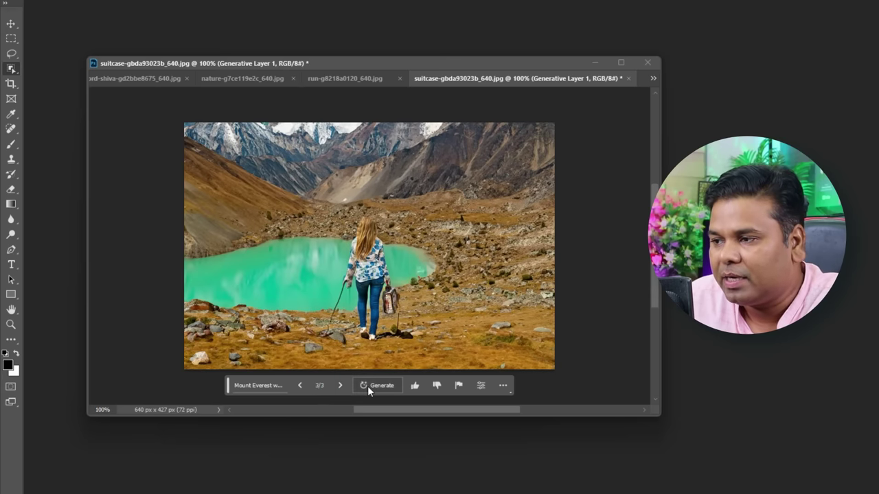
left_click(367, 386)
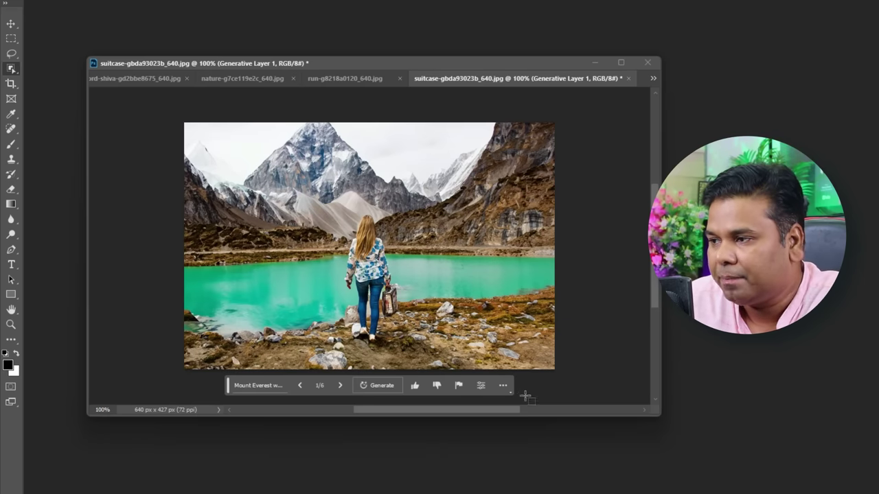
key("v")
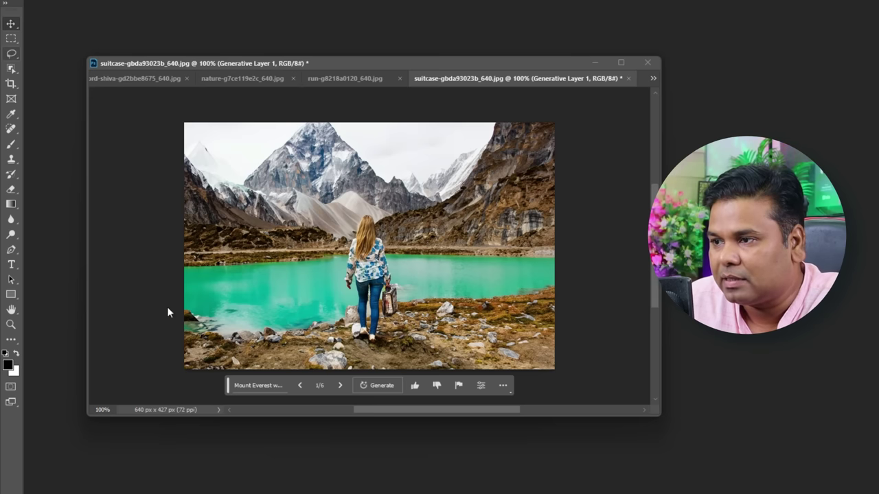
- Lasso-select the rocky foreground along the bottom-right of the lake scene
key("l")
left_click_drag(180, 335, 348, 349)
mouse_move(559, 282)
left_mouse_down()
mouse_move(575, 364)
mouse_move(414, 395)
mouse_move(171, 394)
left_mouse_up()
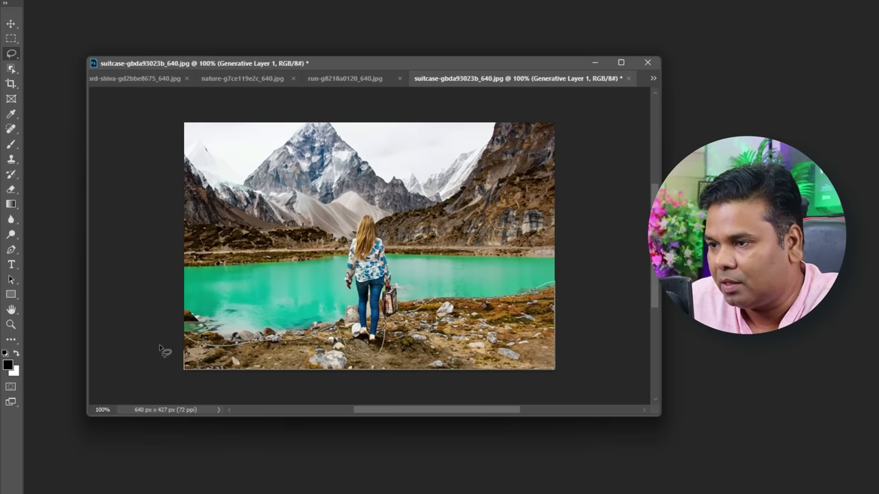
left_click_drag(167, 341, 180, 338)
- Generative Fill the foreground with 'snow' and keep the second of three variations
left_click(282, 386)
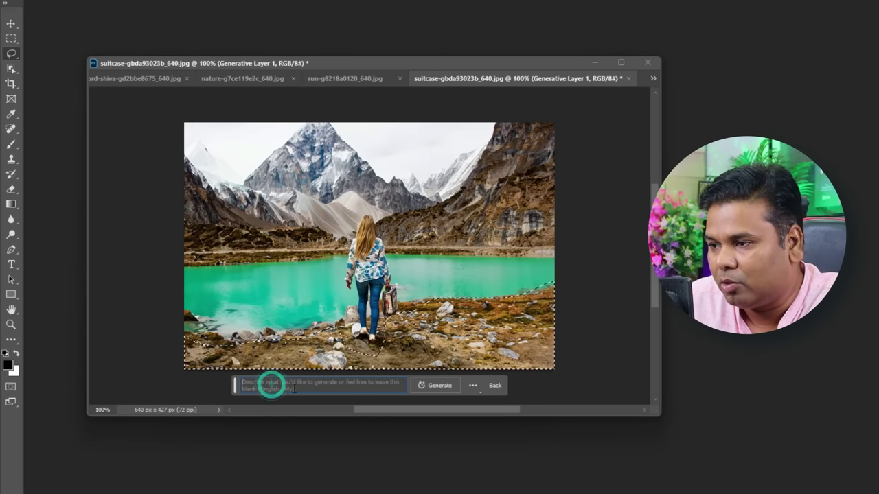
type("snow")
left_click(434, 386)
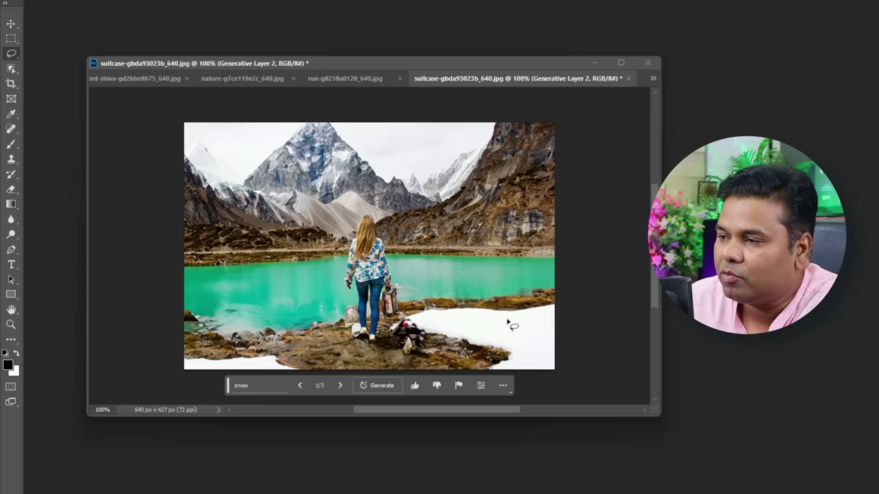
left_click(339, 386)
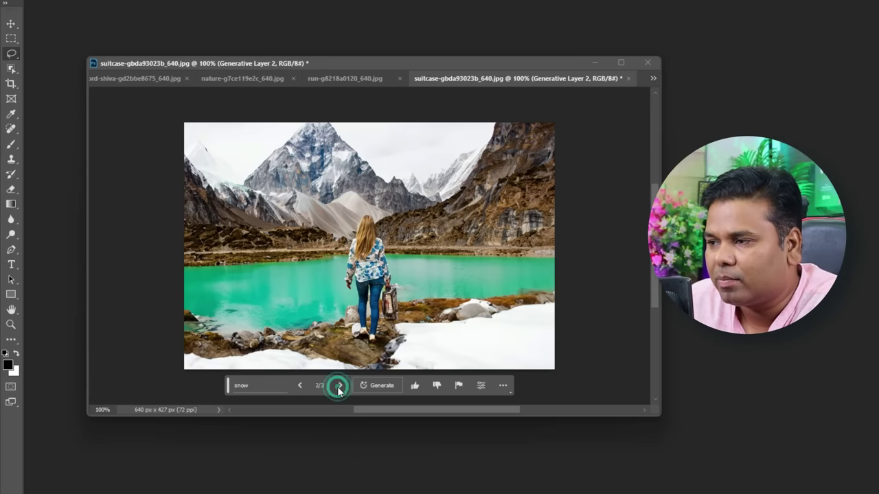
left_click(339, 386)
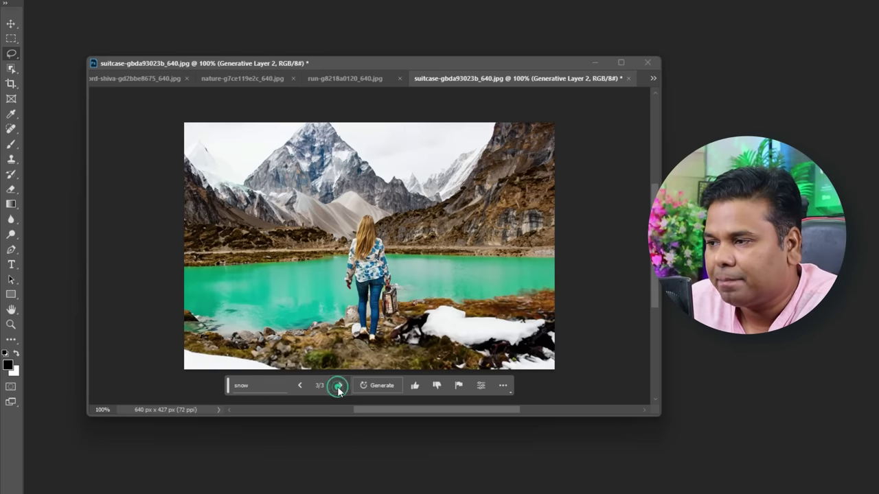
left_click(301, 386)
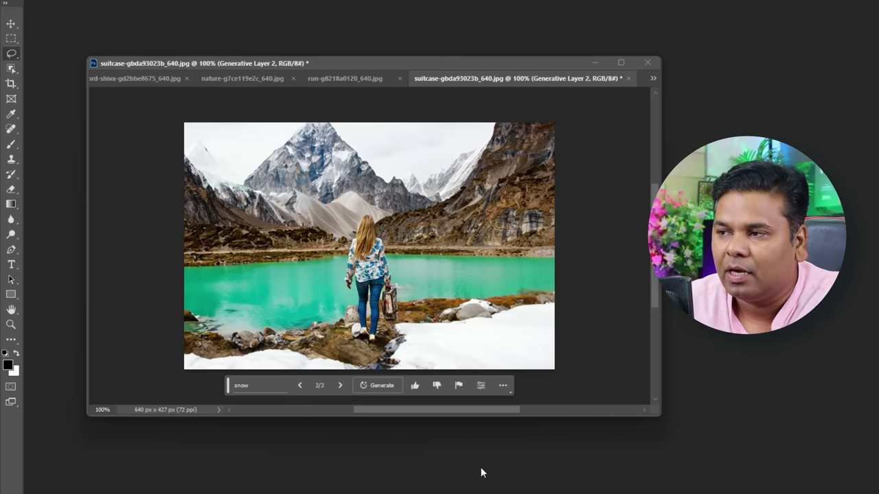